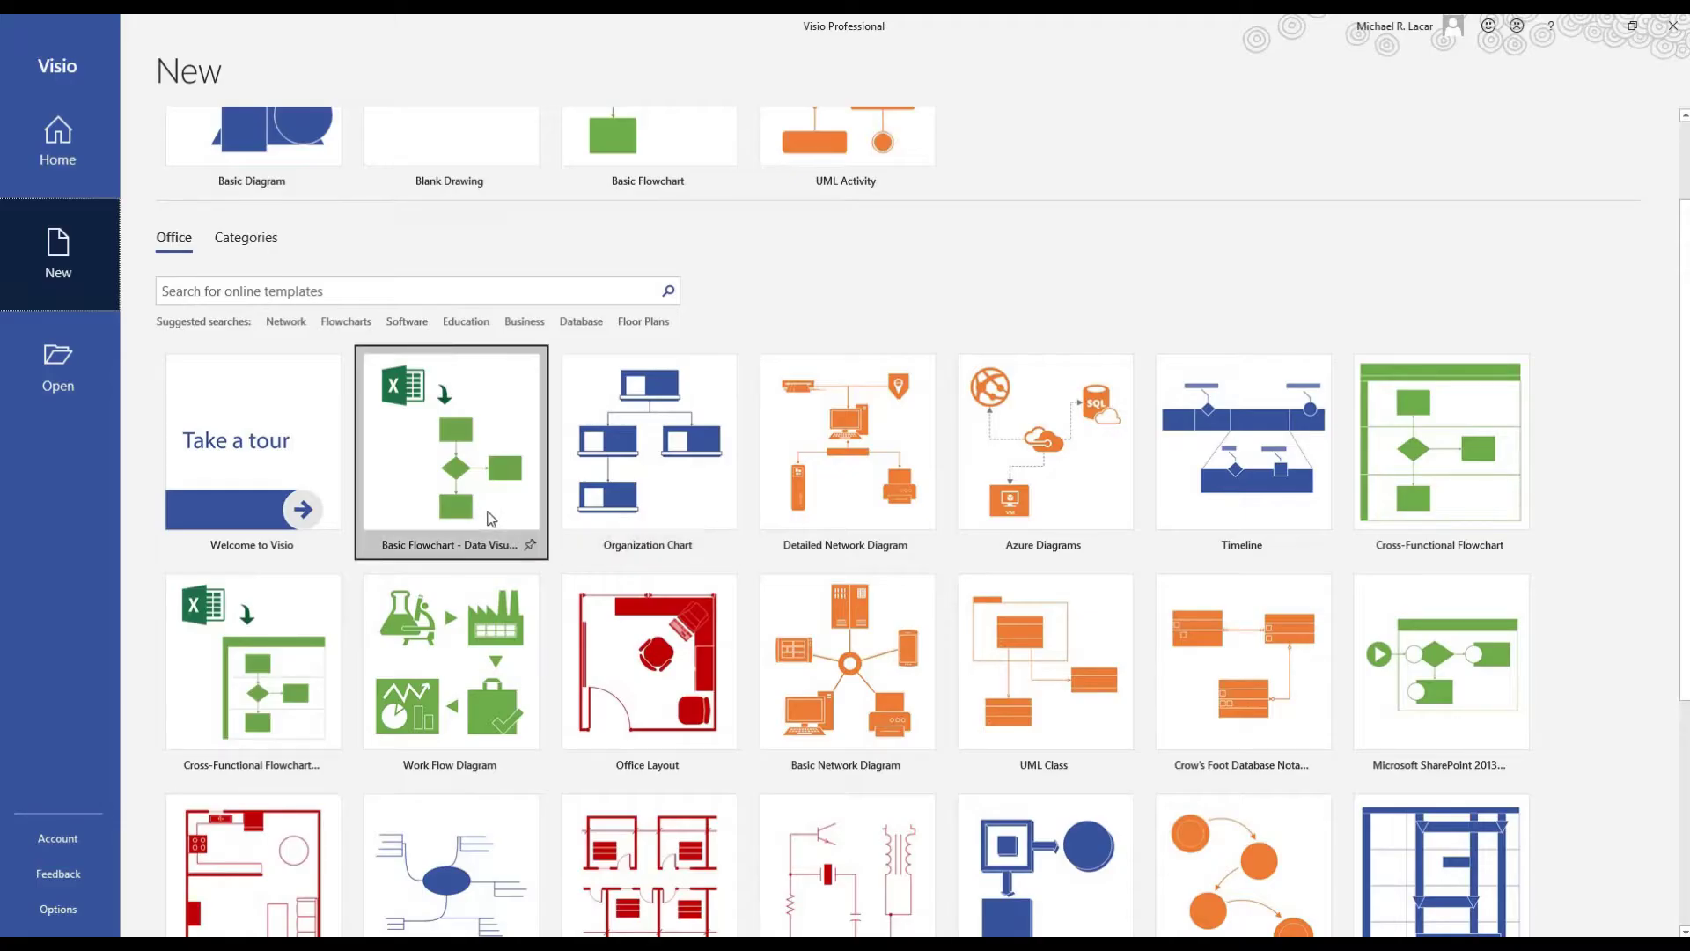
# Step: Preview the Floor Plan template, step to the Basic Electrical preview, then close it
pyautogui.scroll(-2, 638, 660)
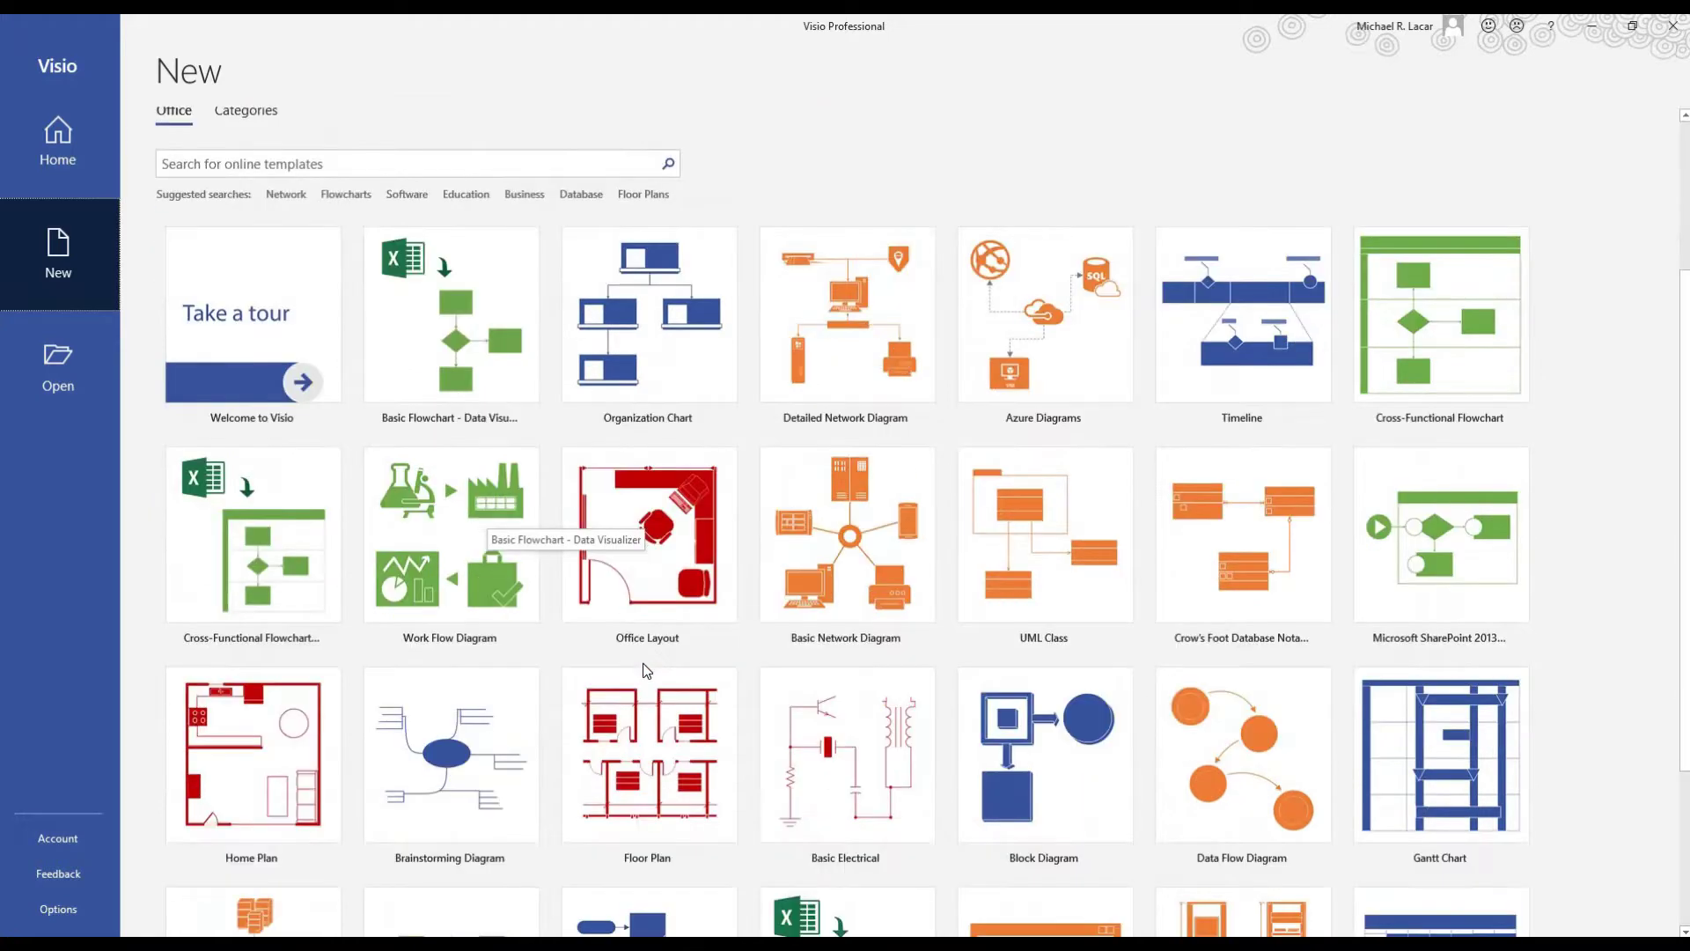
pyautogui.click(647, 722)
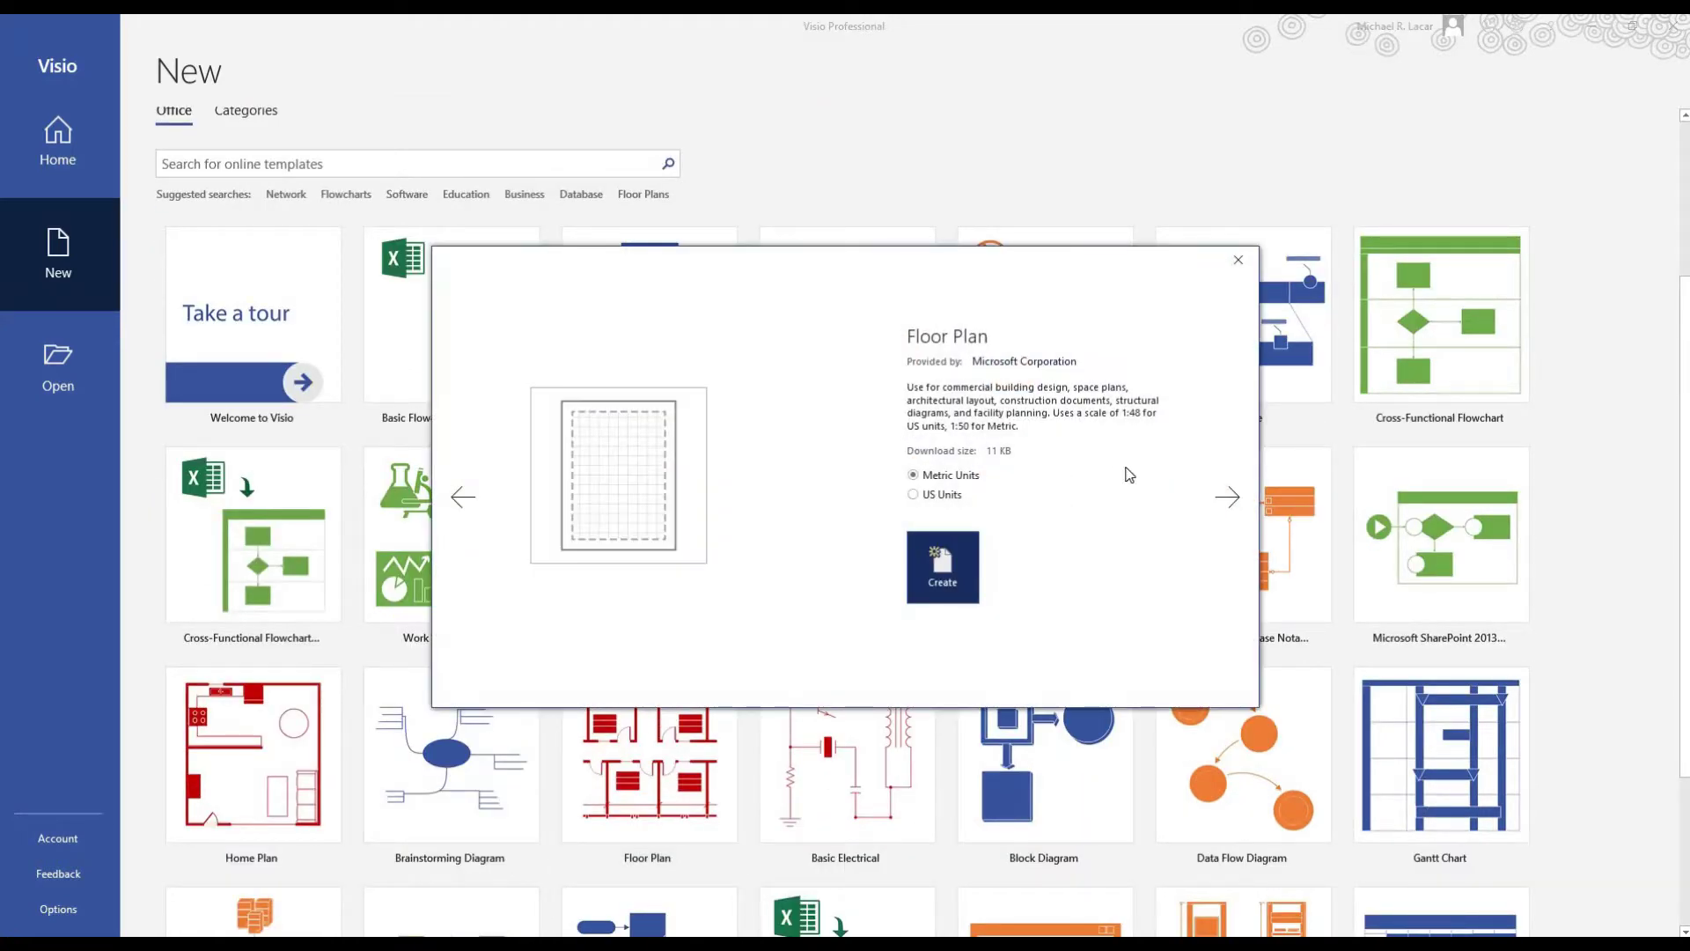
pyautogui.click(1231, 500)
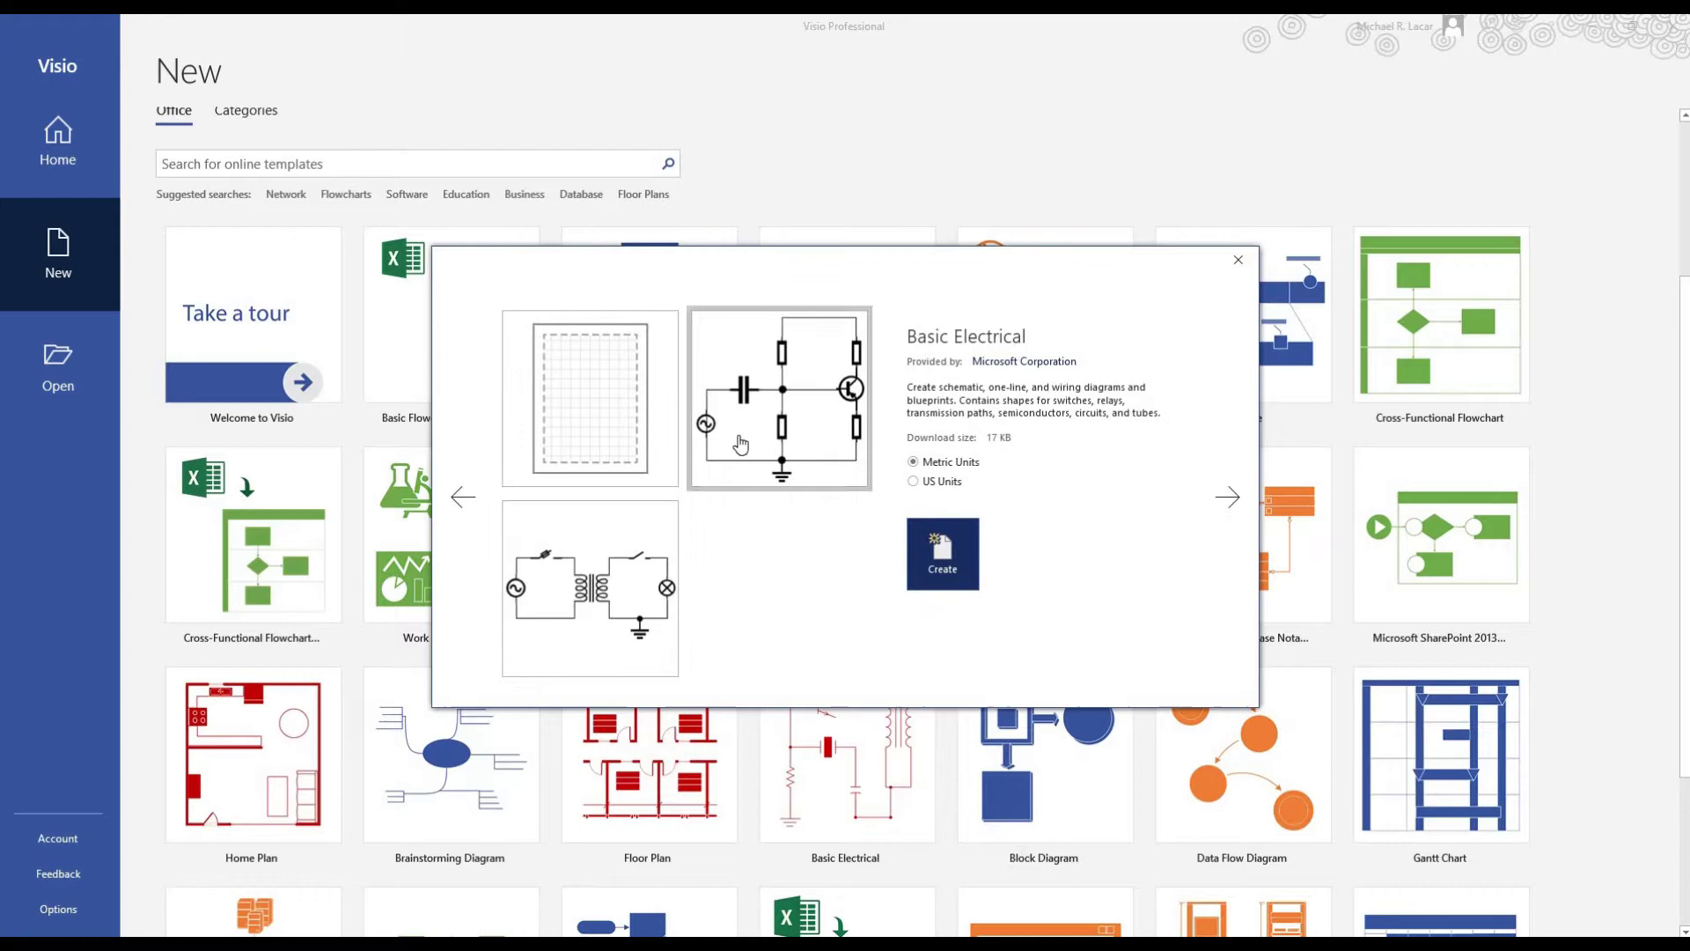
pyautogui.click(1238, 259)
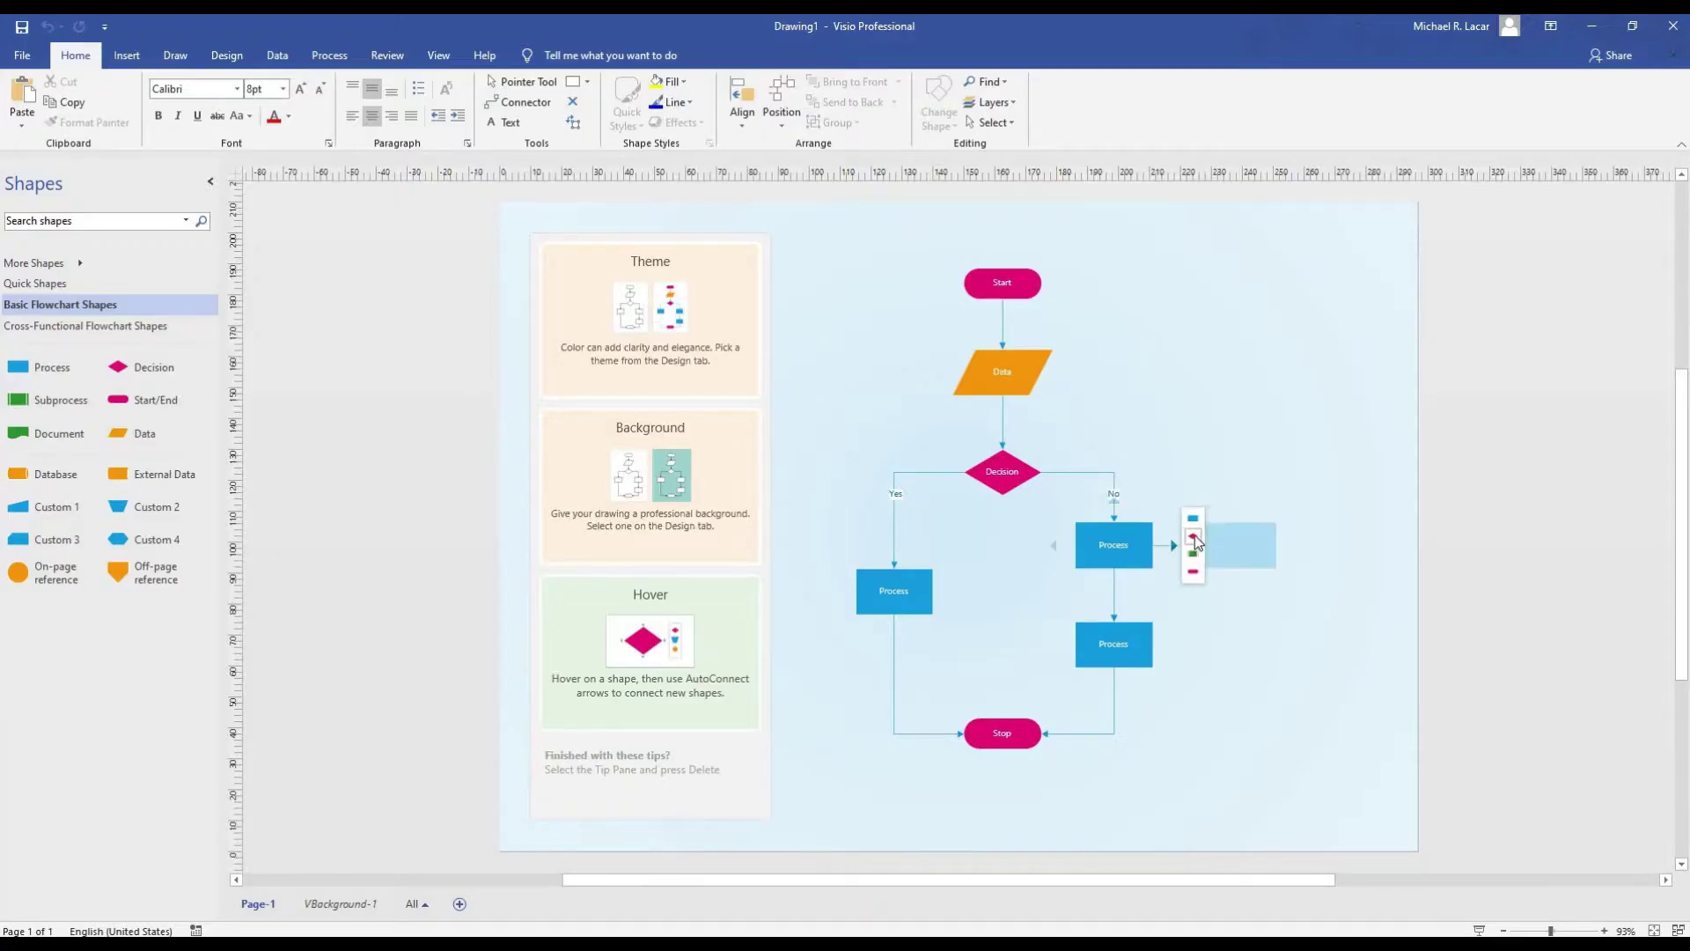
# Step: Add a Decision diamond right of the Process shape, then two Process shapes stacked below it
pyautogui.click(1195, 539)
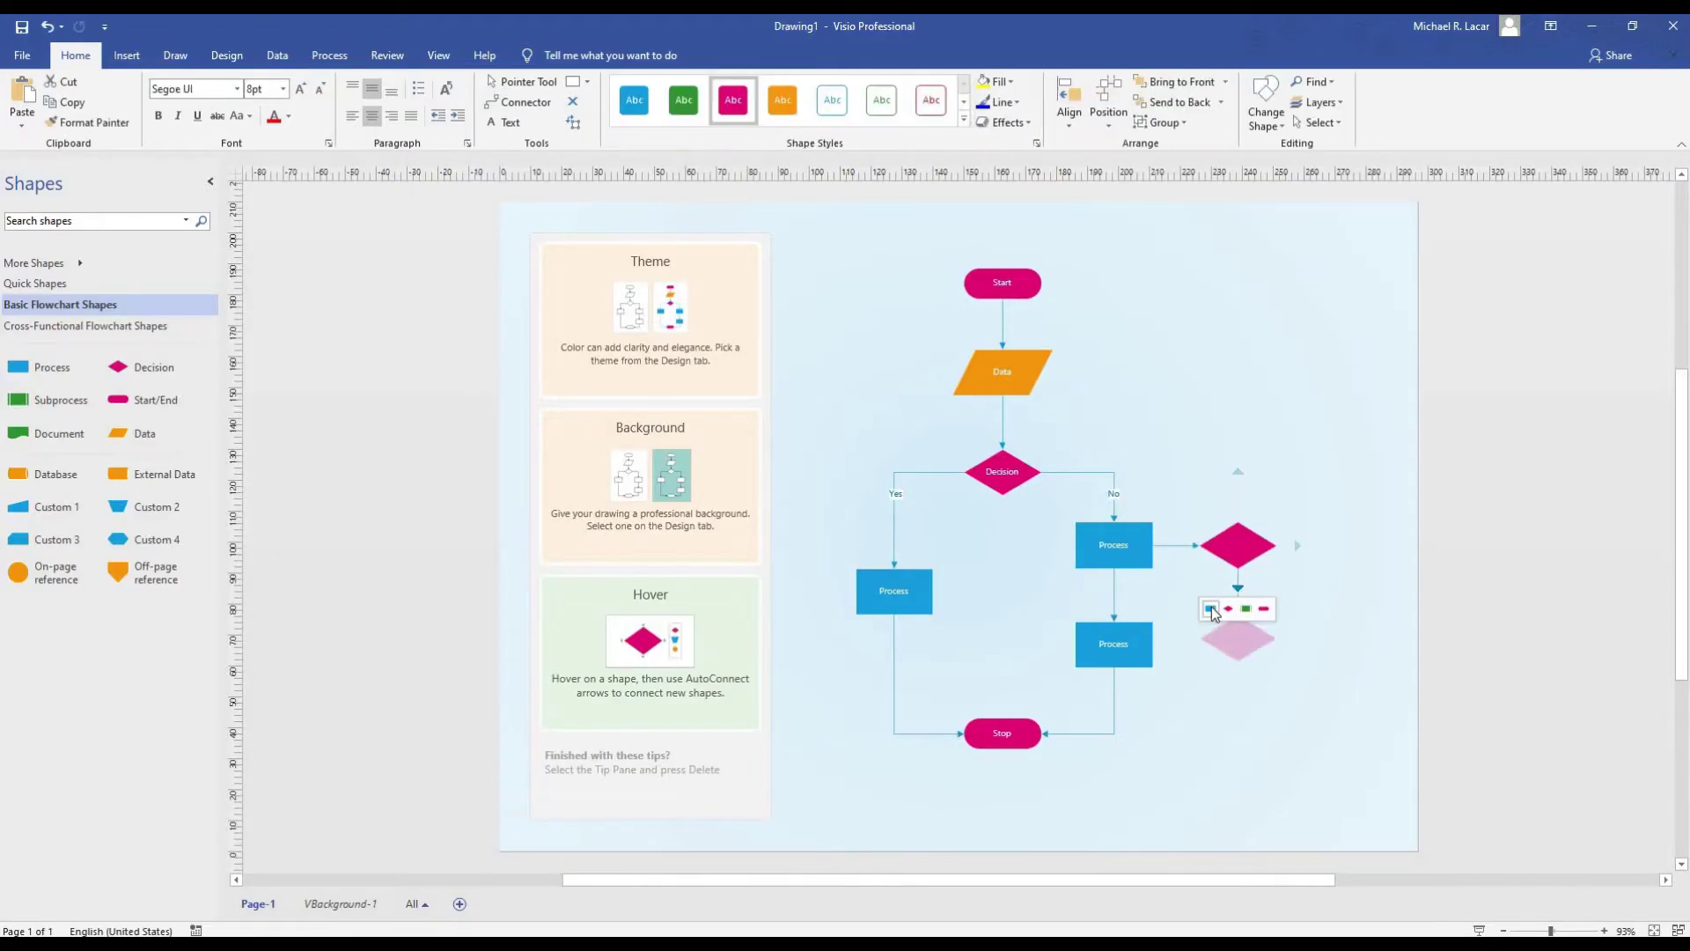
pyautogui.click(1212, 592)
pyautogui.click(1211, 684)
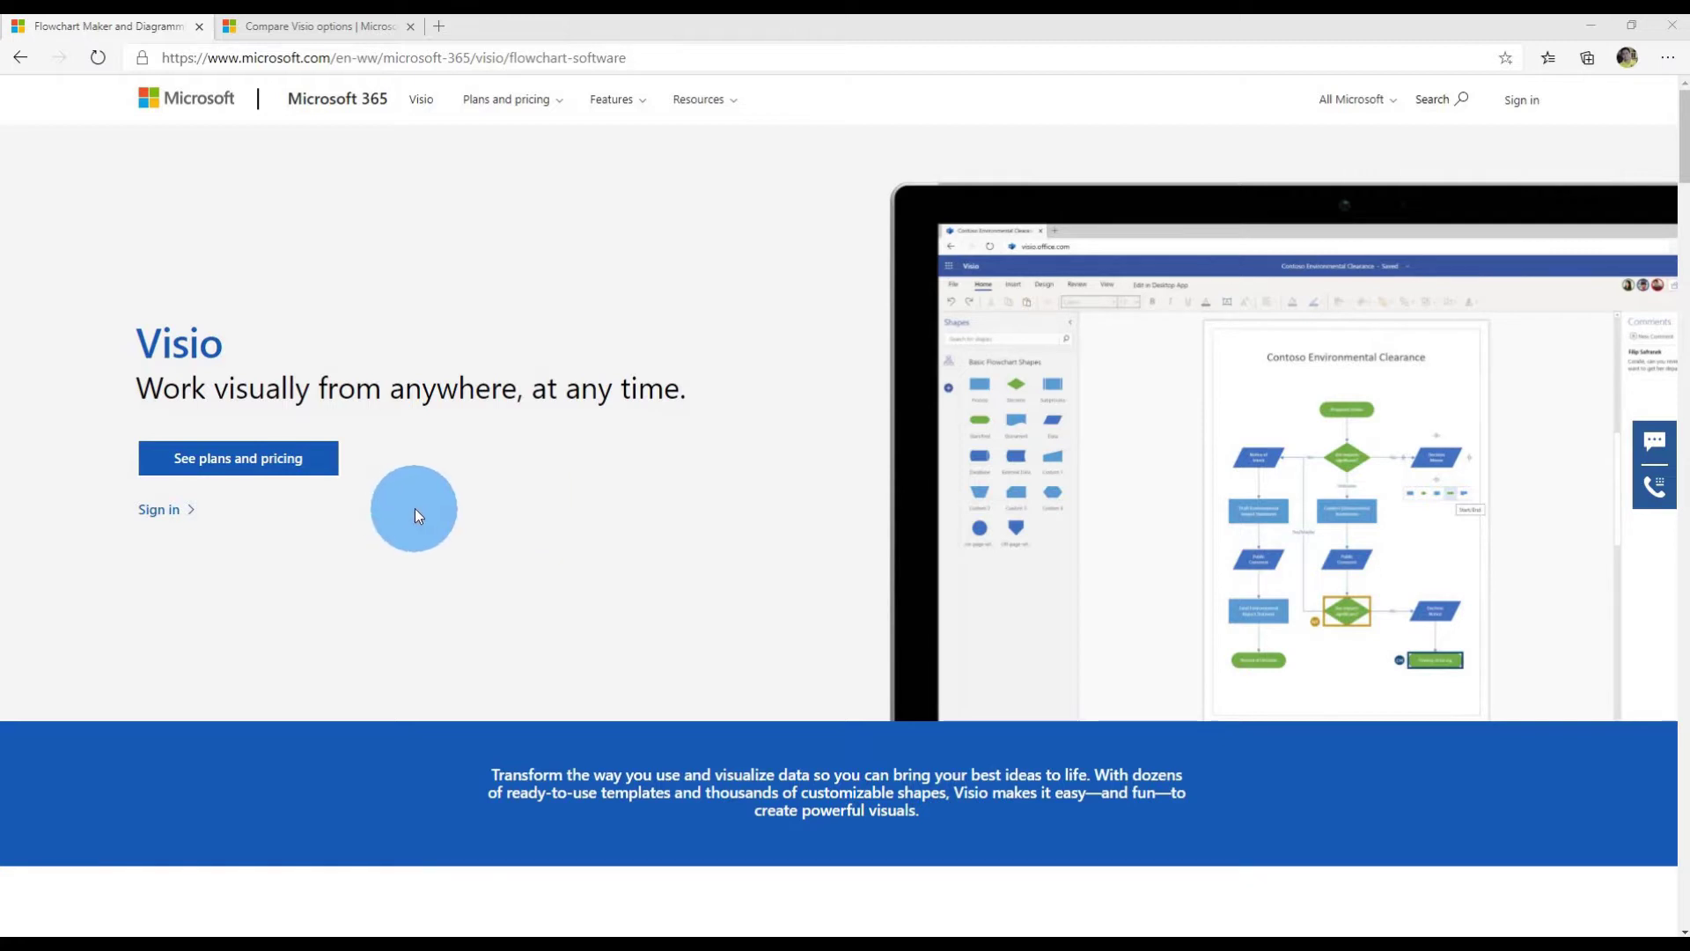
pyautogui.click(307, 457)
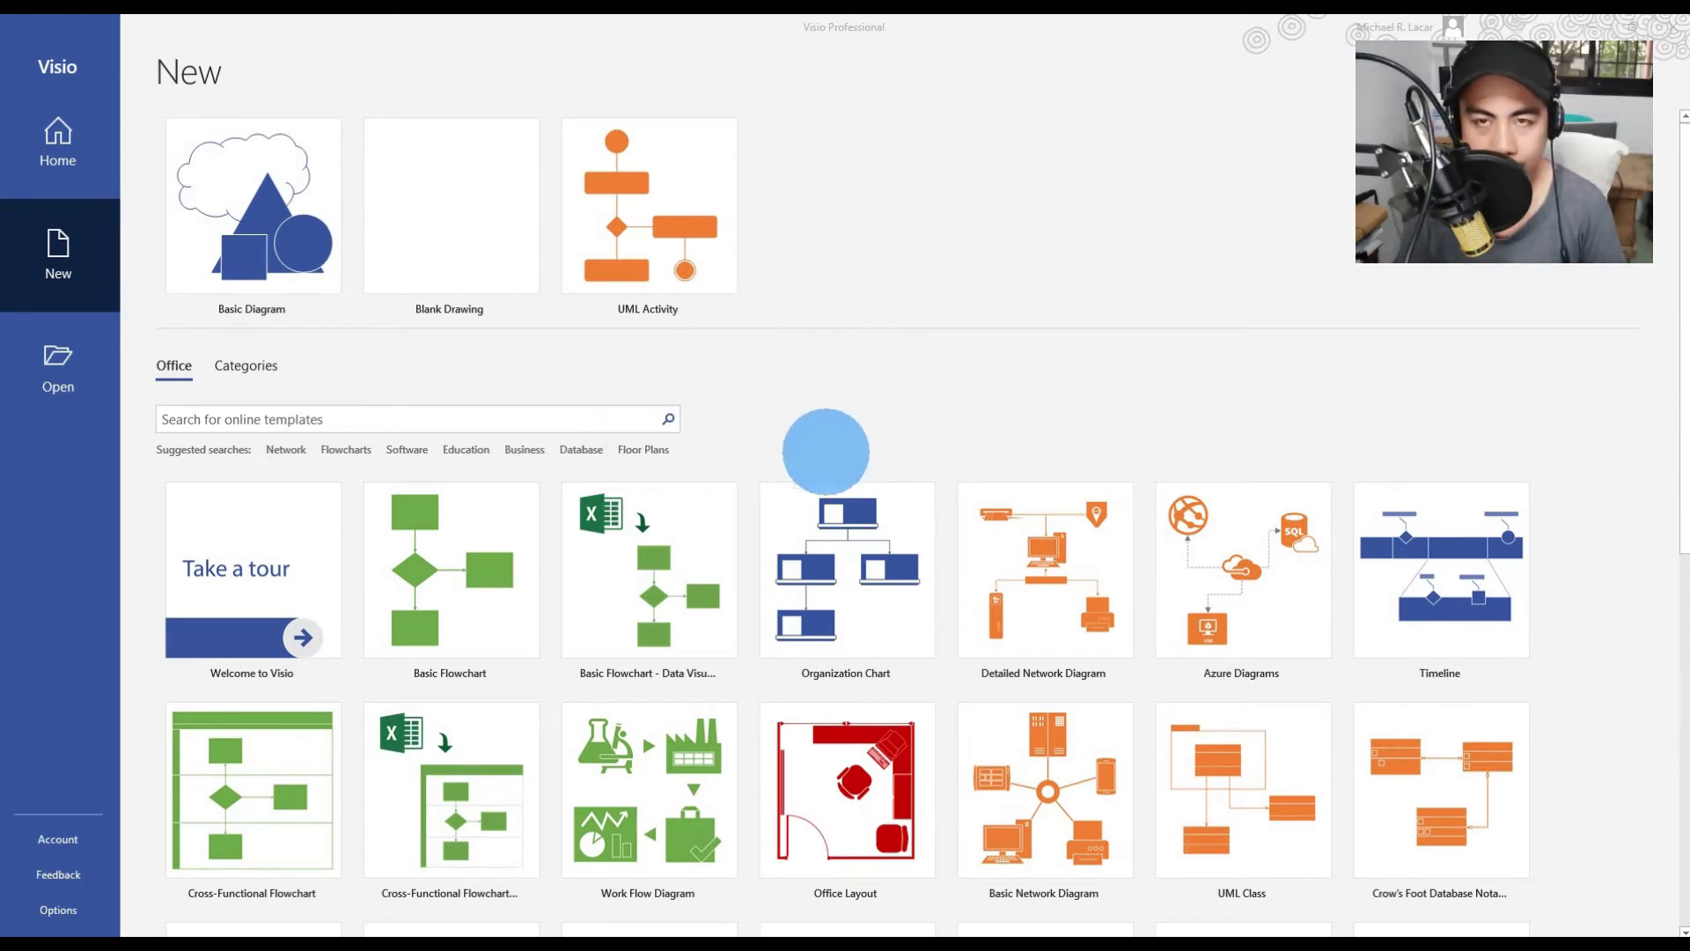
# Step: Create a new Blank Drawing using Metric Units
pyautogui.scroll(-4, 949, 418)
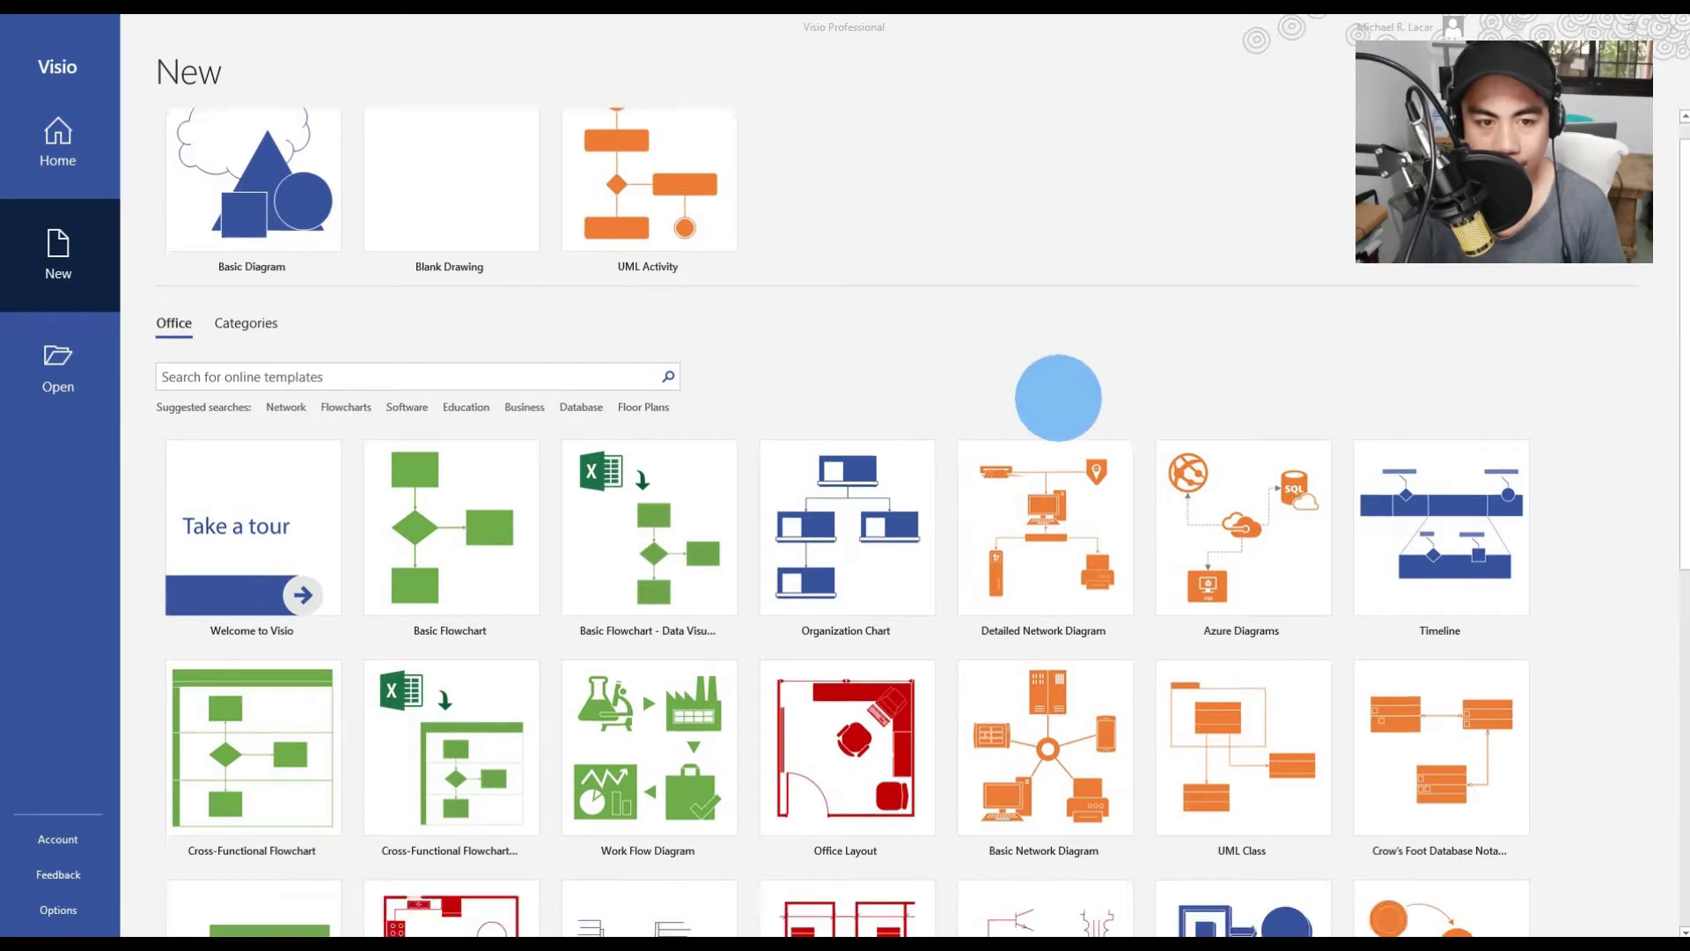
pyautogui.scroll(3, 1200, 456)
pyautogui.scroll(1, 1146, 451)
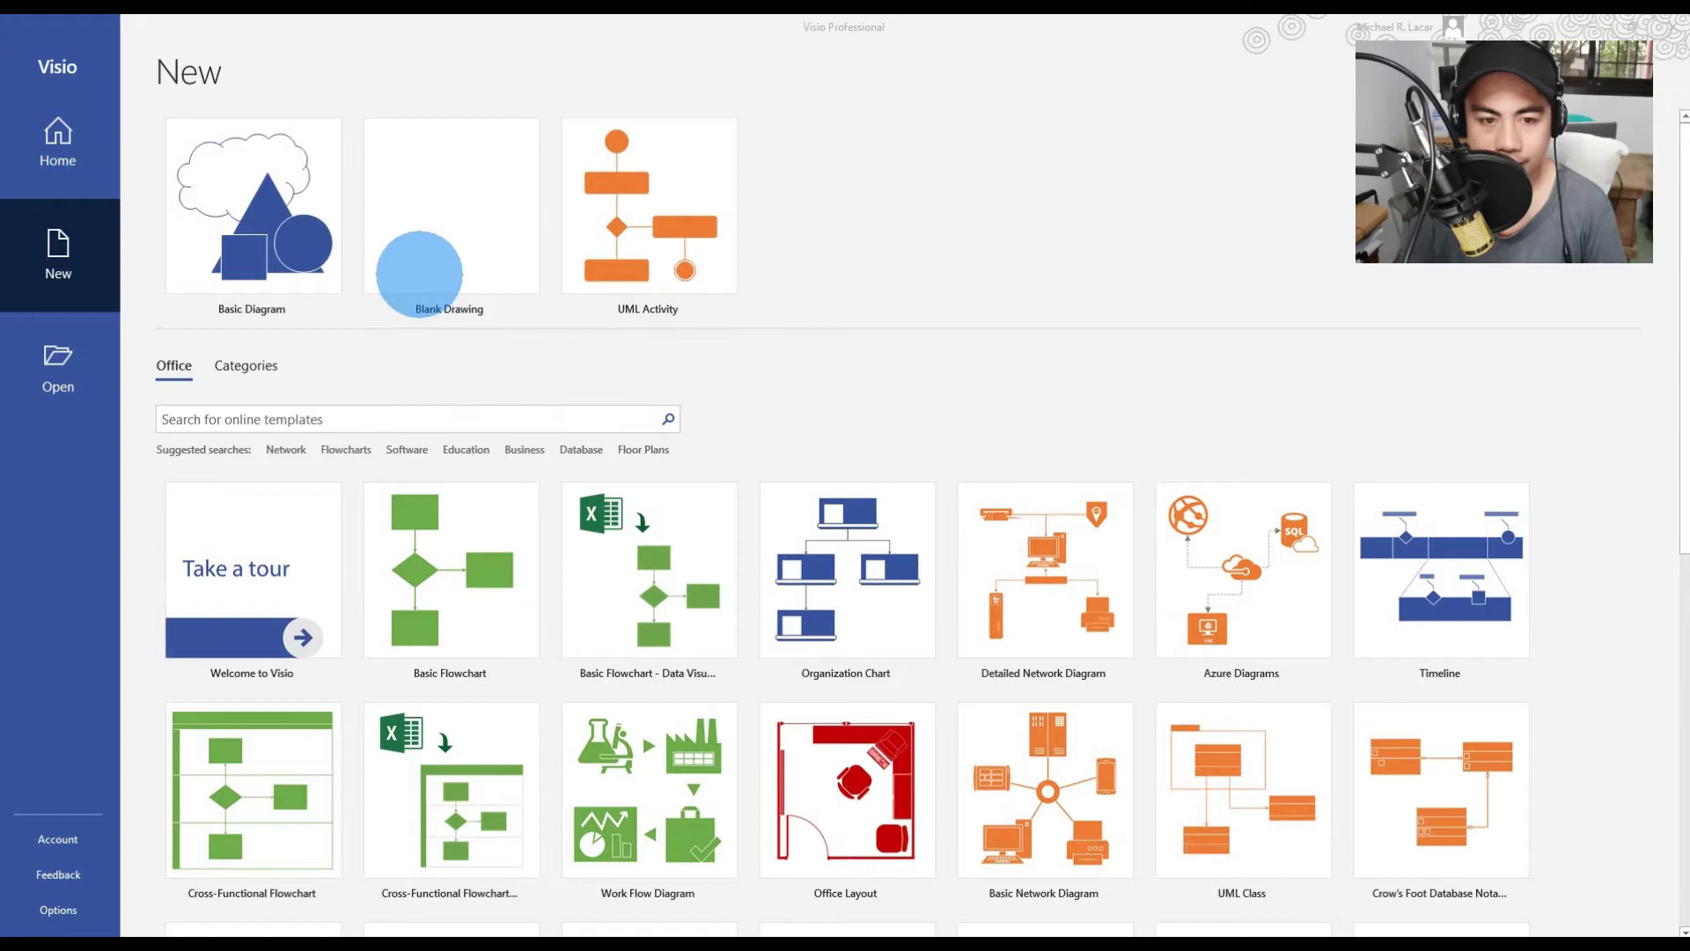
pyautogui.click(426, 255)
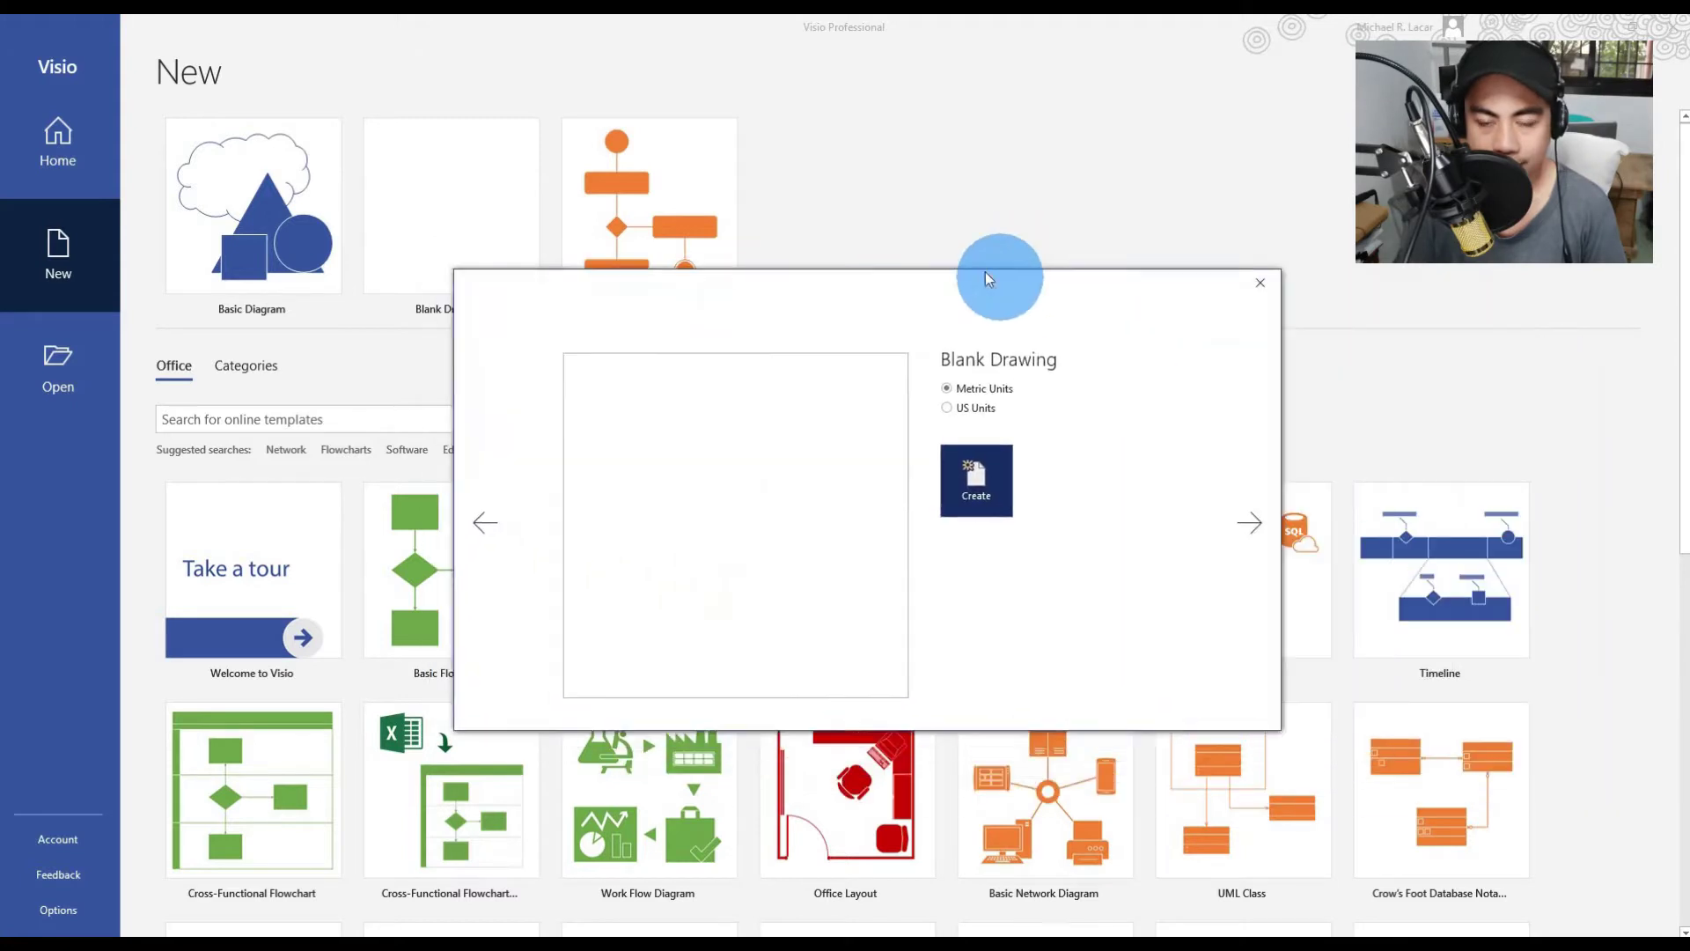
pyautogui.click(968, 472)
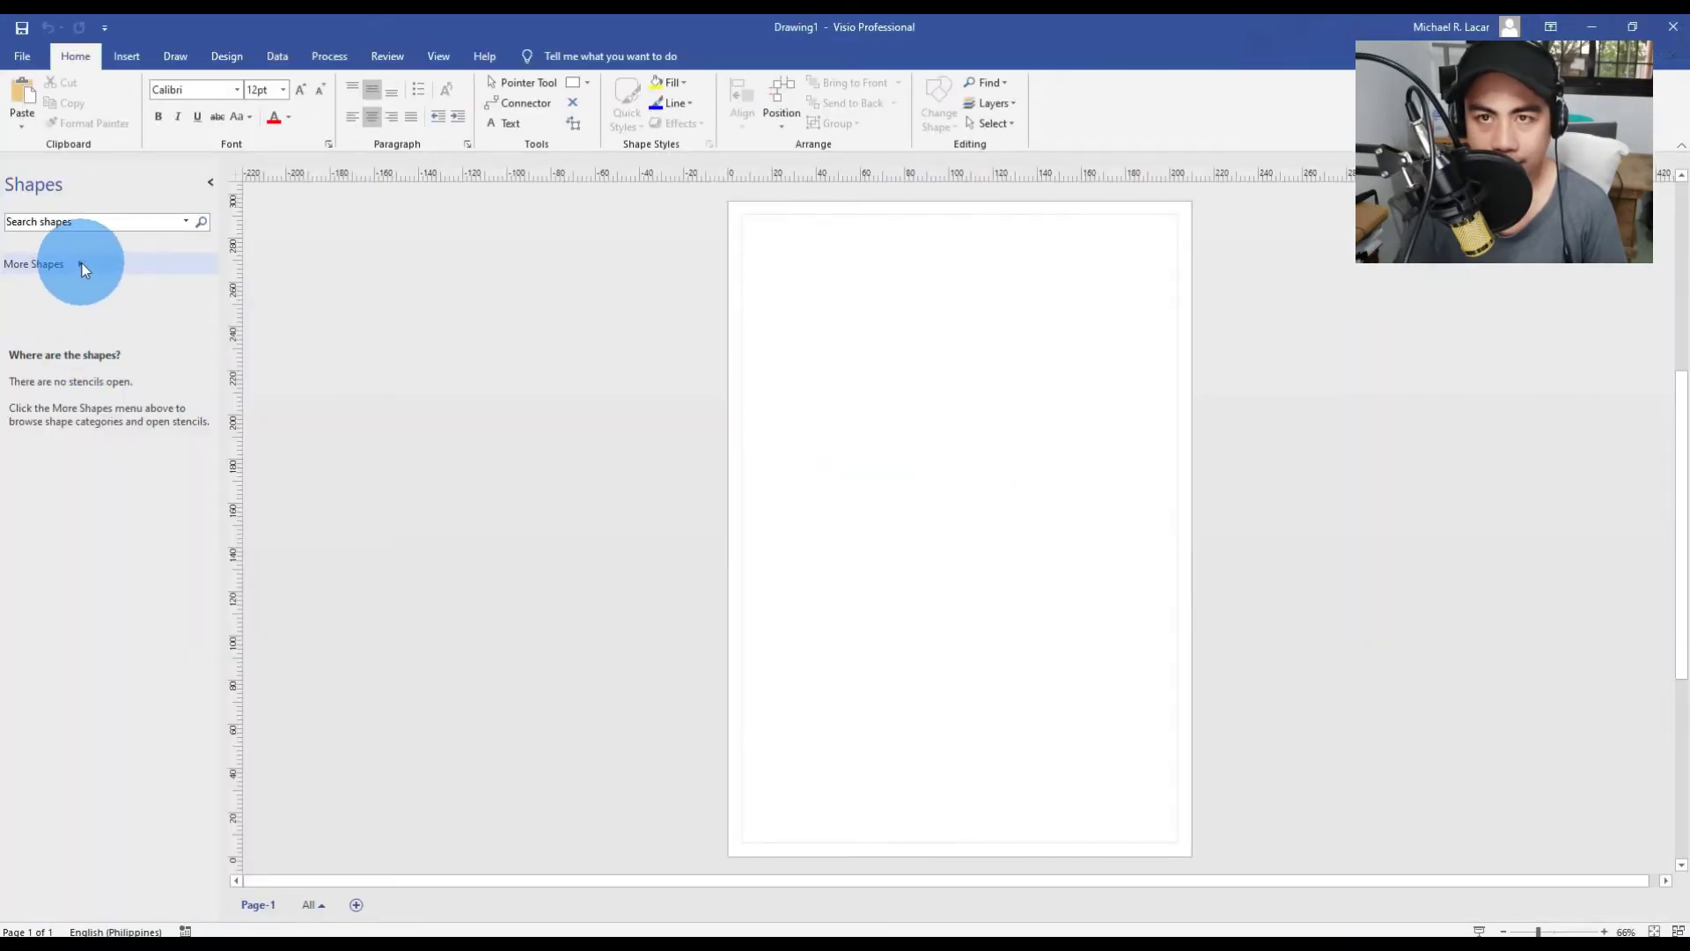
# Step: Add the UML Use Case stencil from More Shapes > Software and Database > Software
pyautogui.click(82, 263)
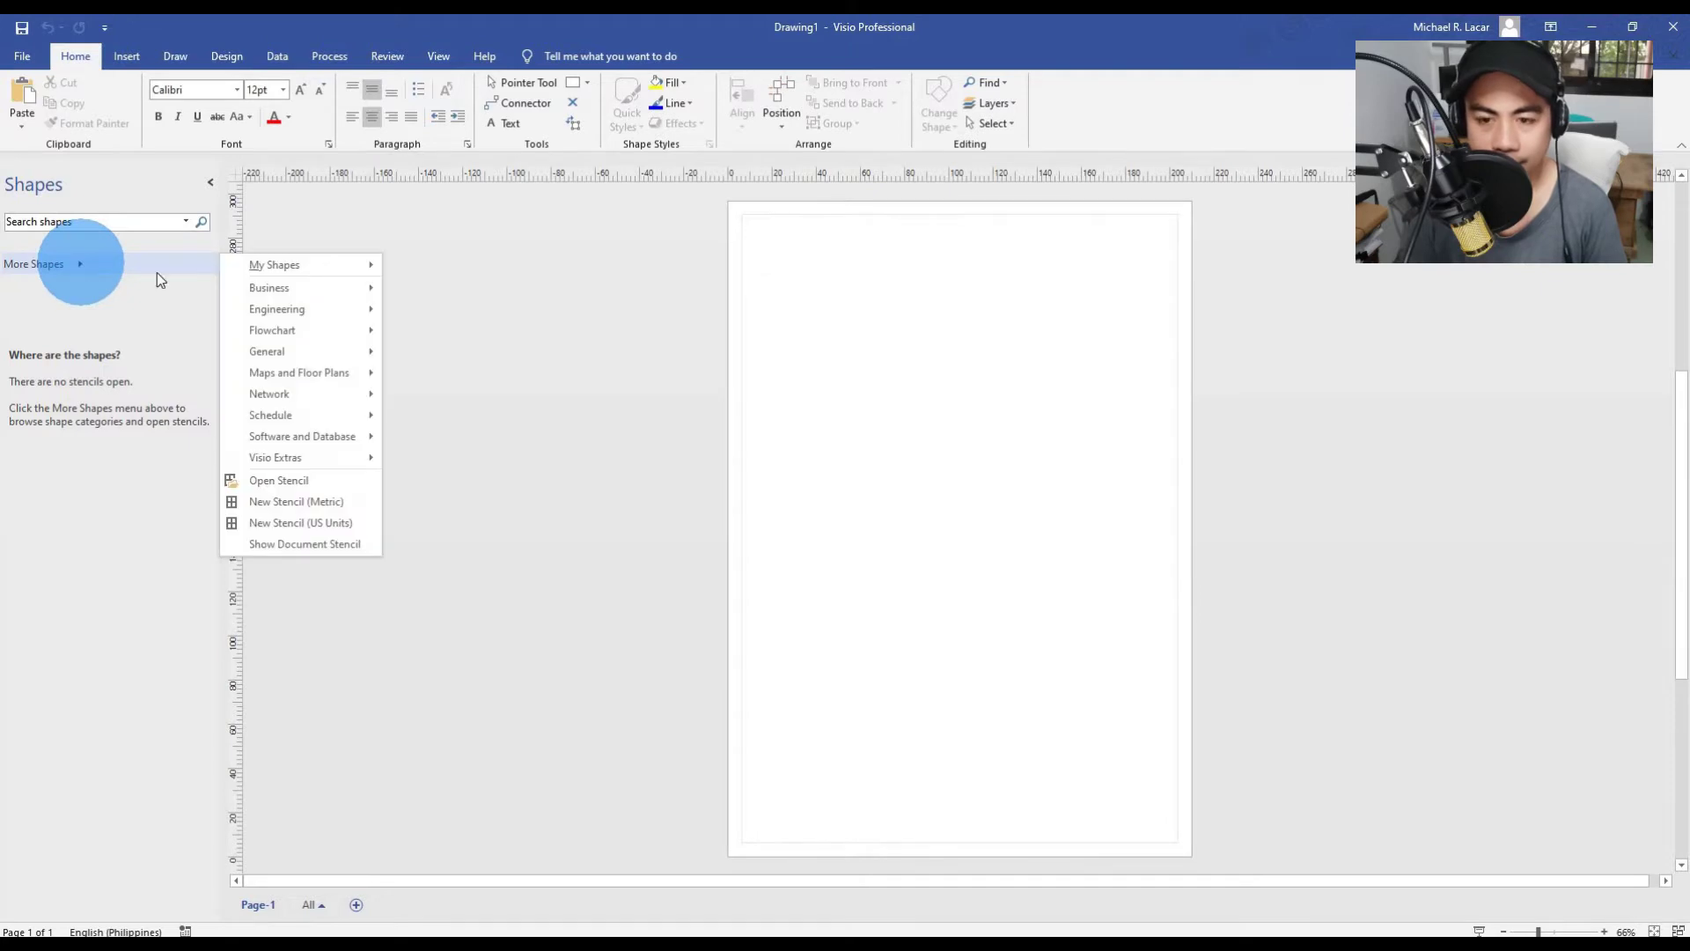
pyautogui.moveTo(355, 437)
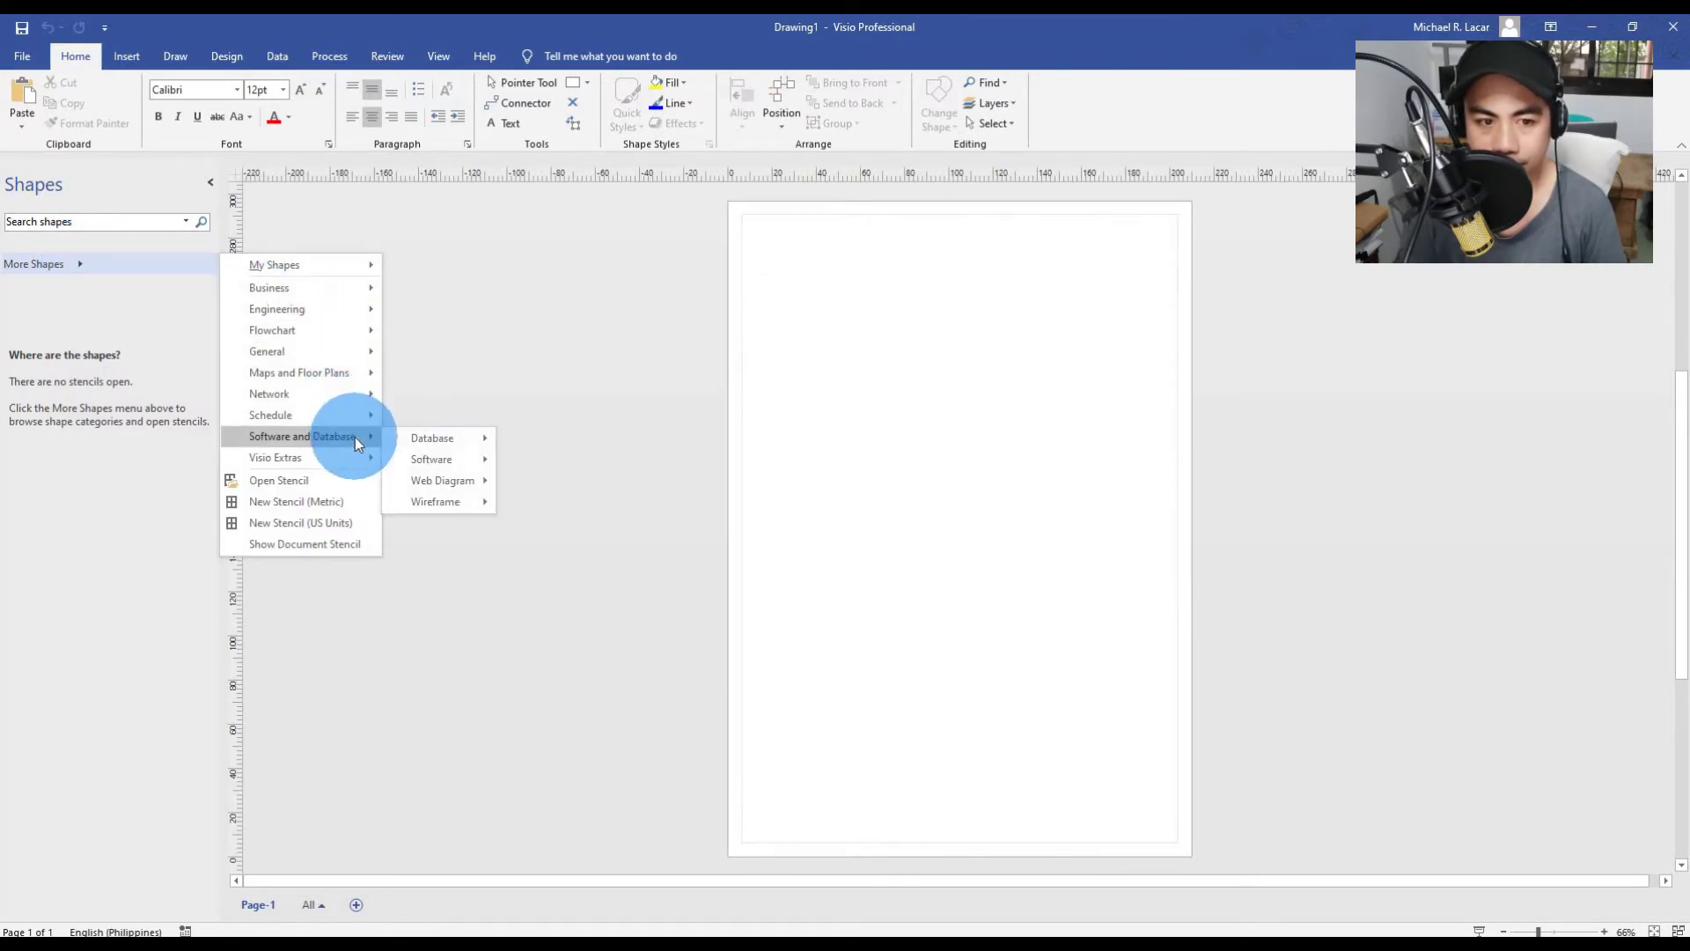
pyautogui.moveTo(475, 459)
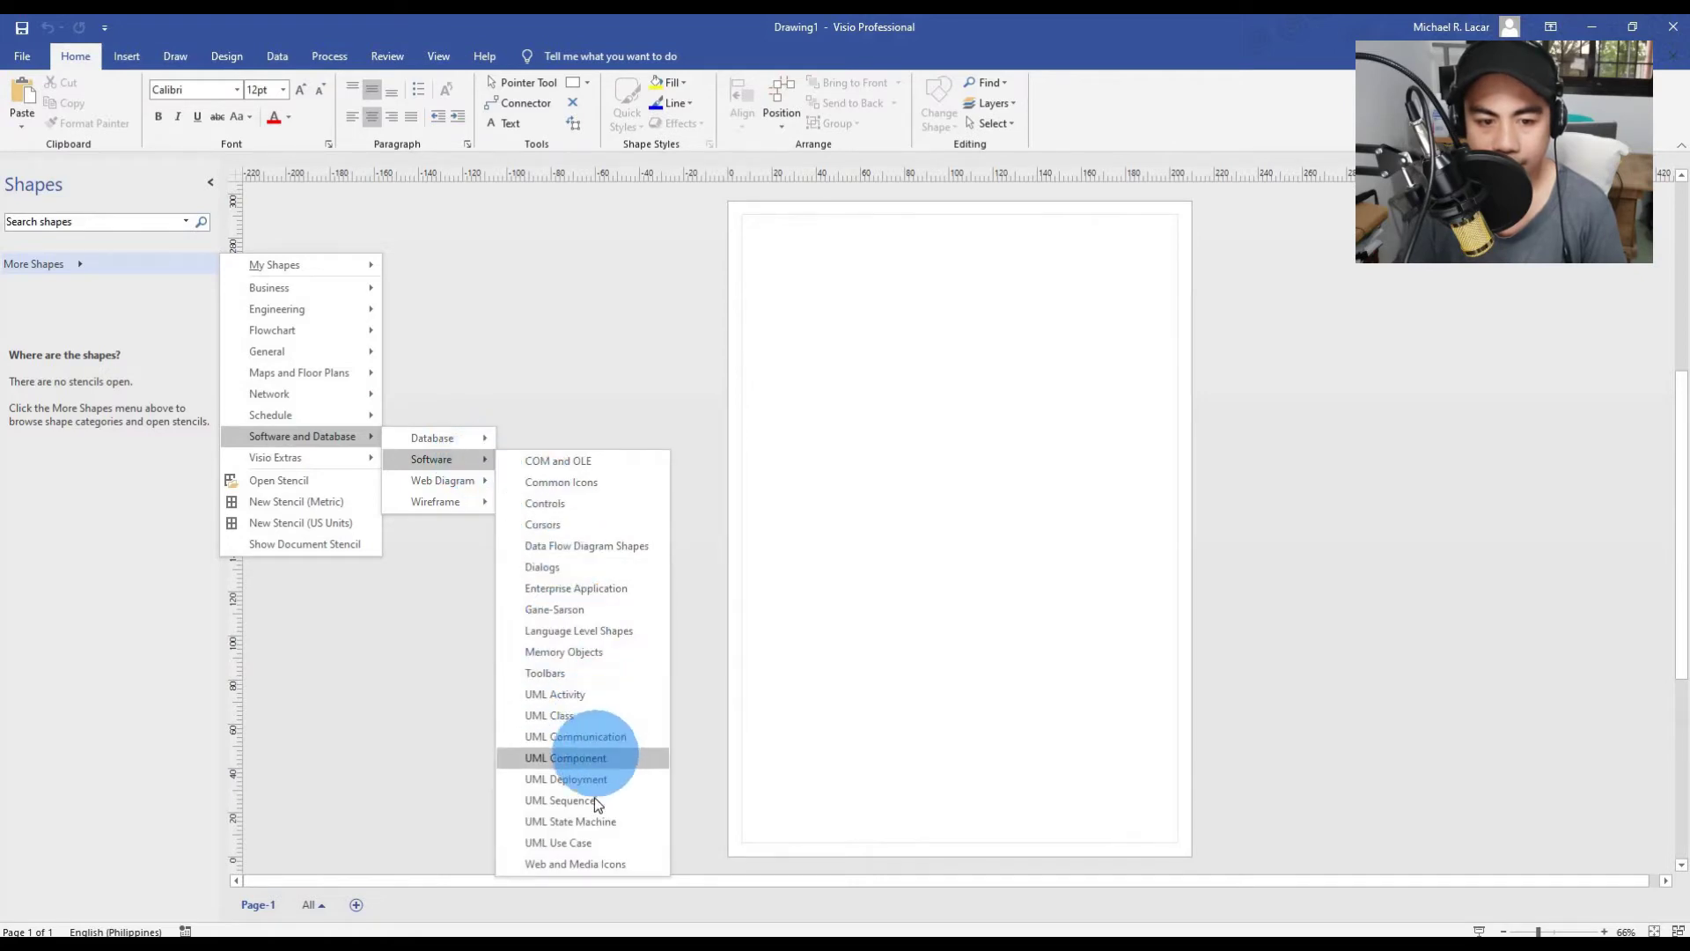
pyautogui.click(594, 843)
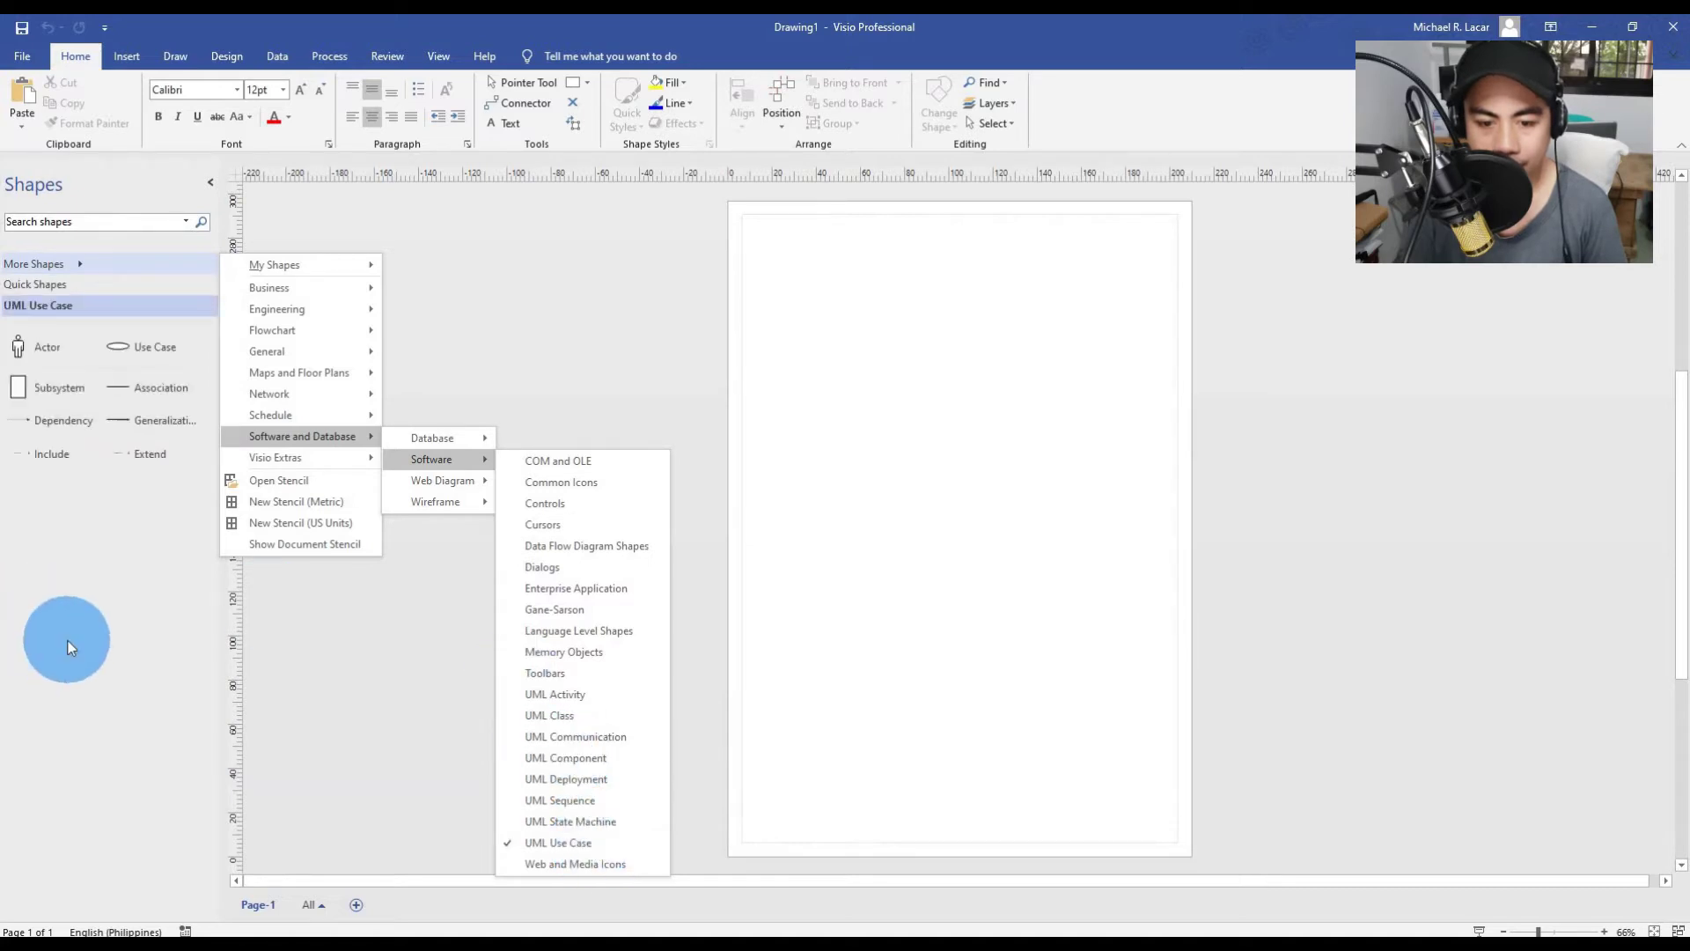
# Step: Apply No Theme to the drawing from the Design tab's Themes gallery
pyautogui.click(68, 645)
pyautogui.click(205, 57)
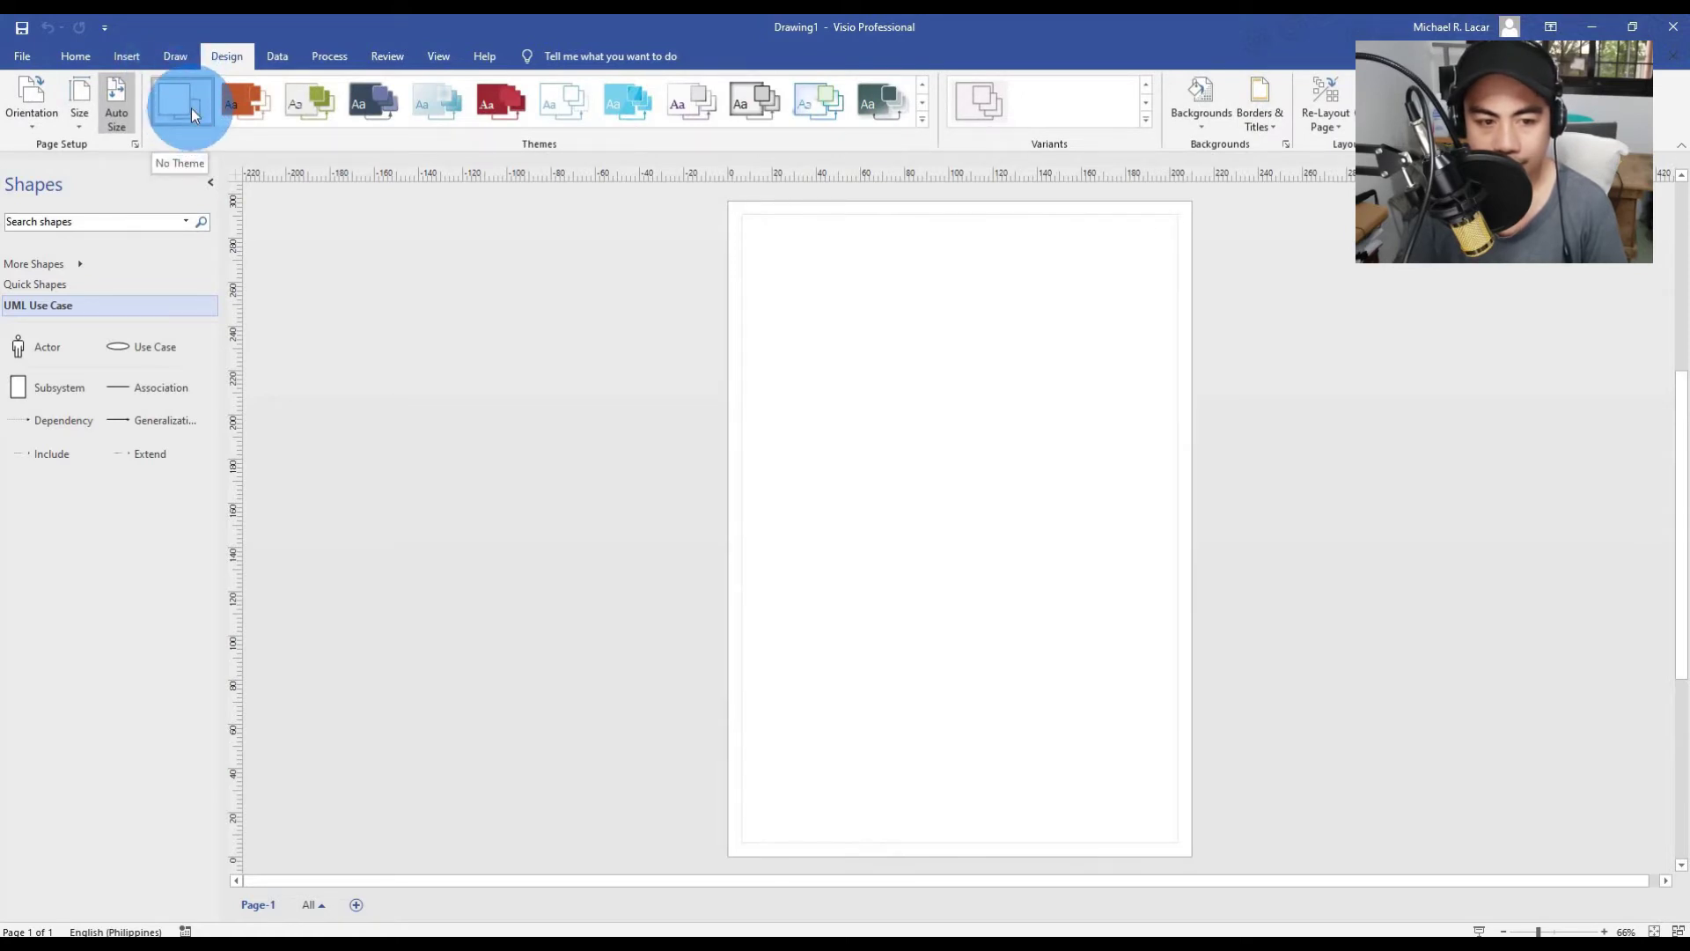
pyautogui.click(192, 113)
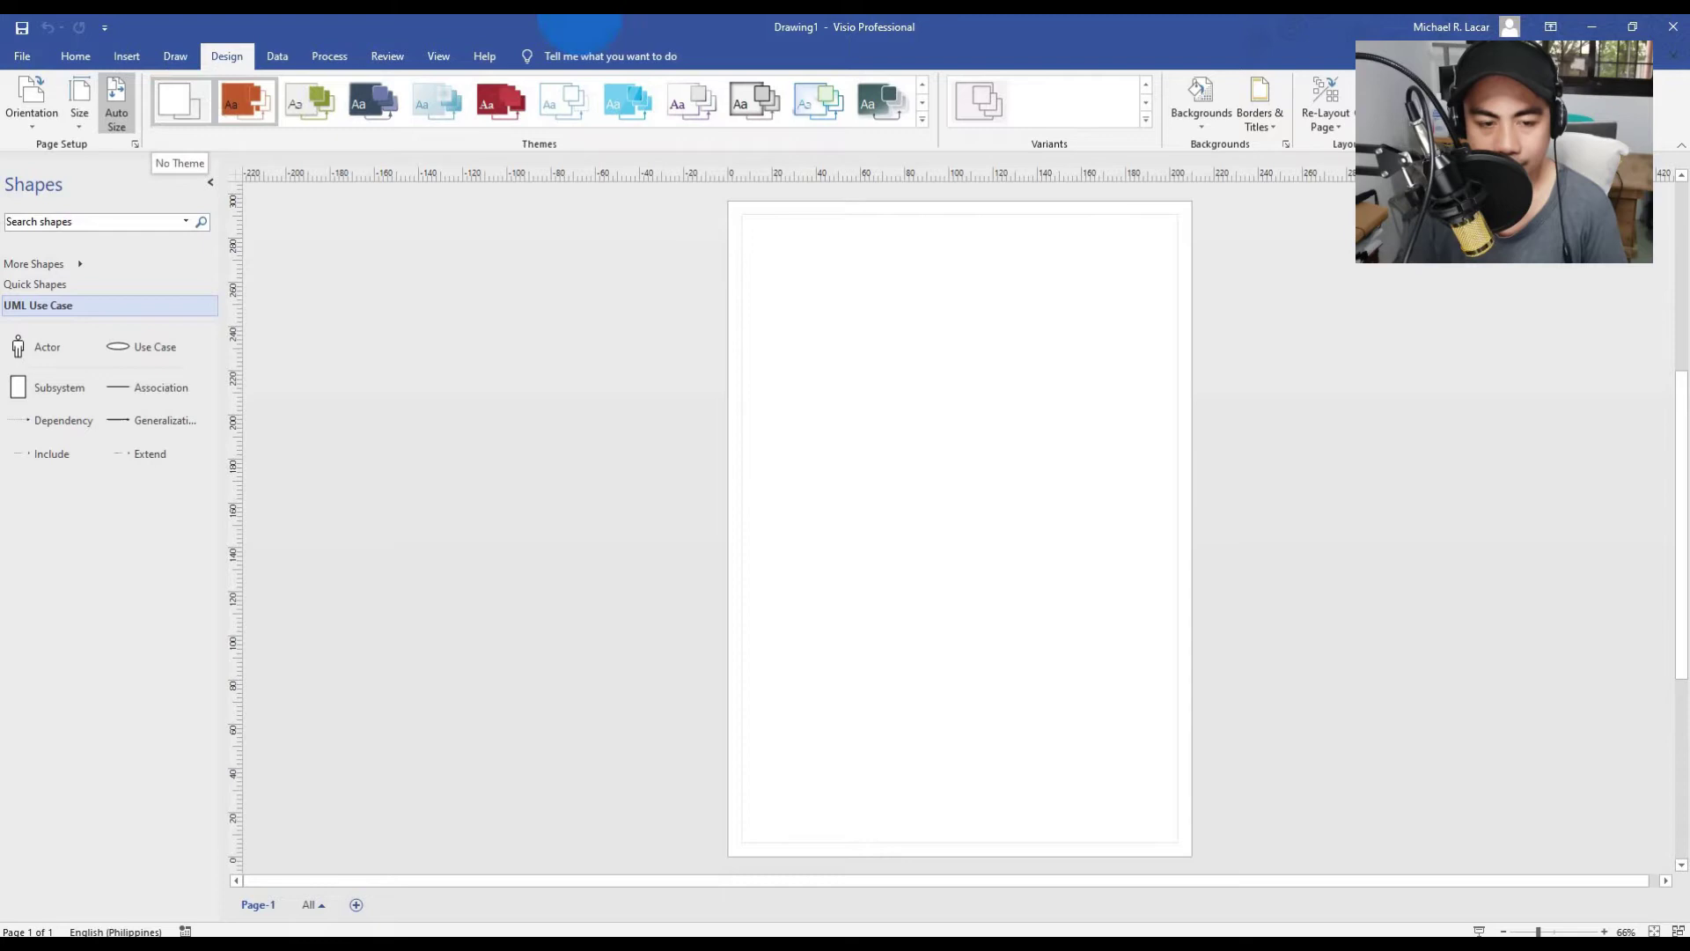
pyautogui.click(162, 361)
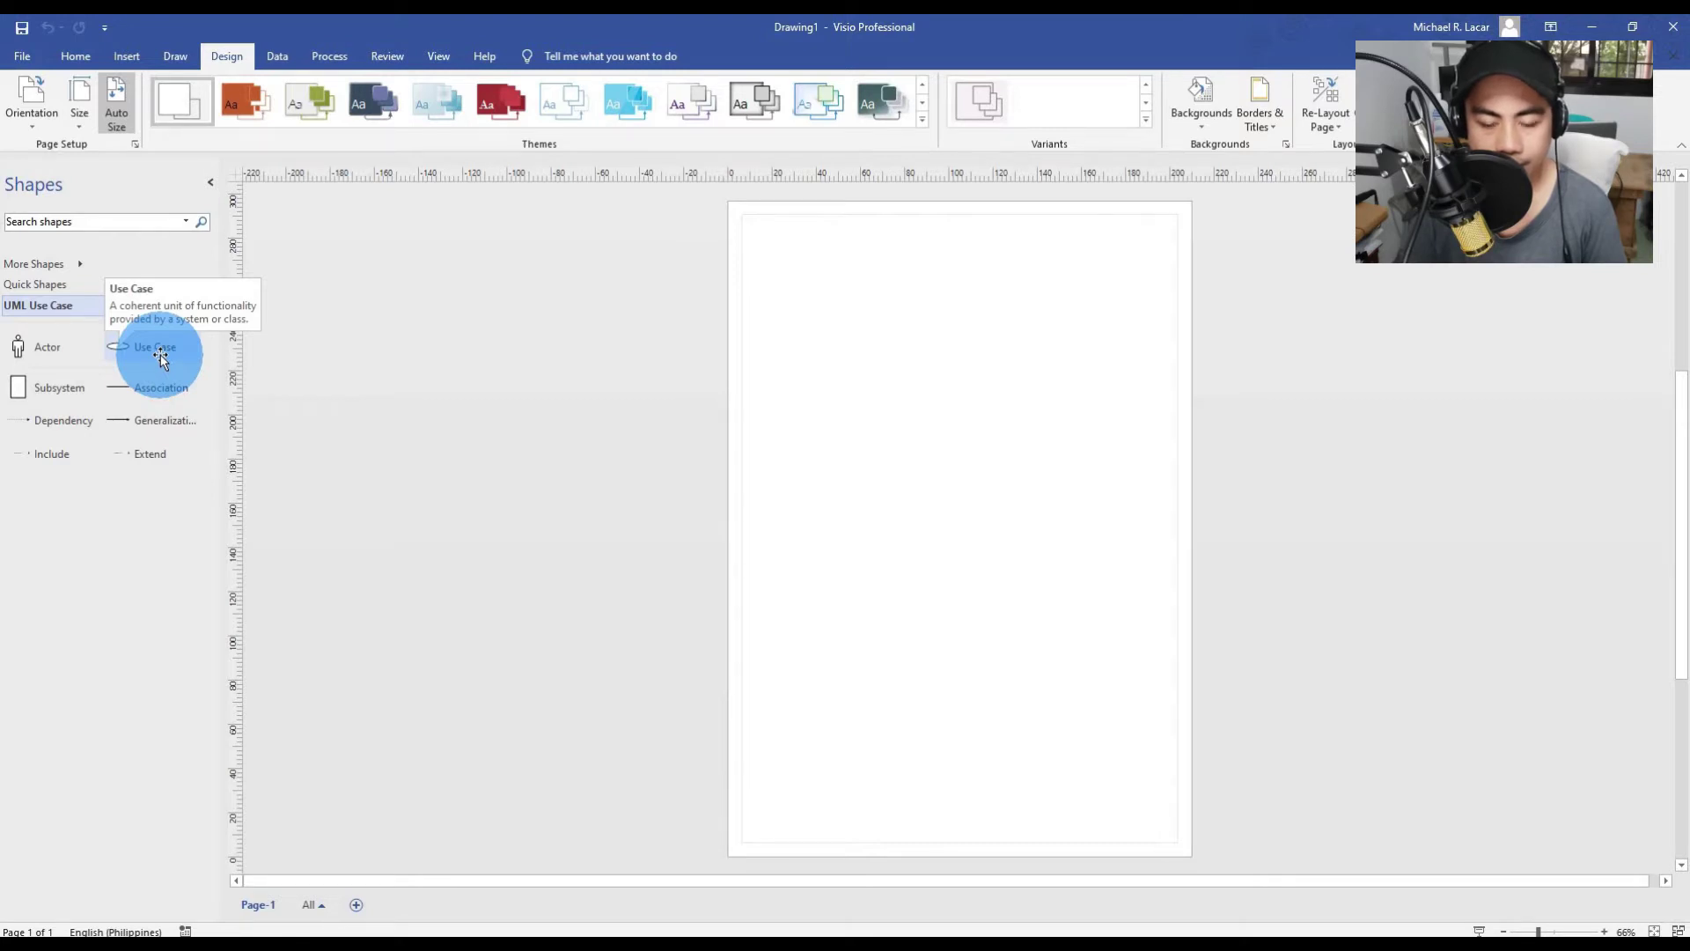
# Step: Drag Use Case ellipses from the UML Use Case stencil onto the page, one below another
pyautogui.moveTo(159, 350); pyautogui.dragTo(961, 298)
pyautogui.click(143, 349)
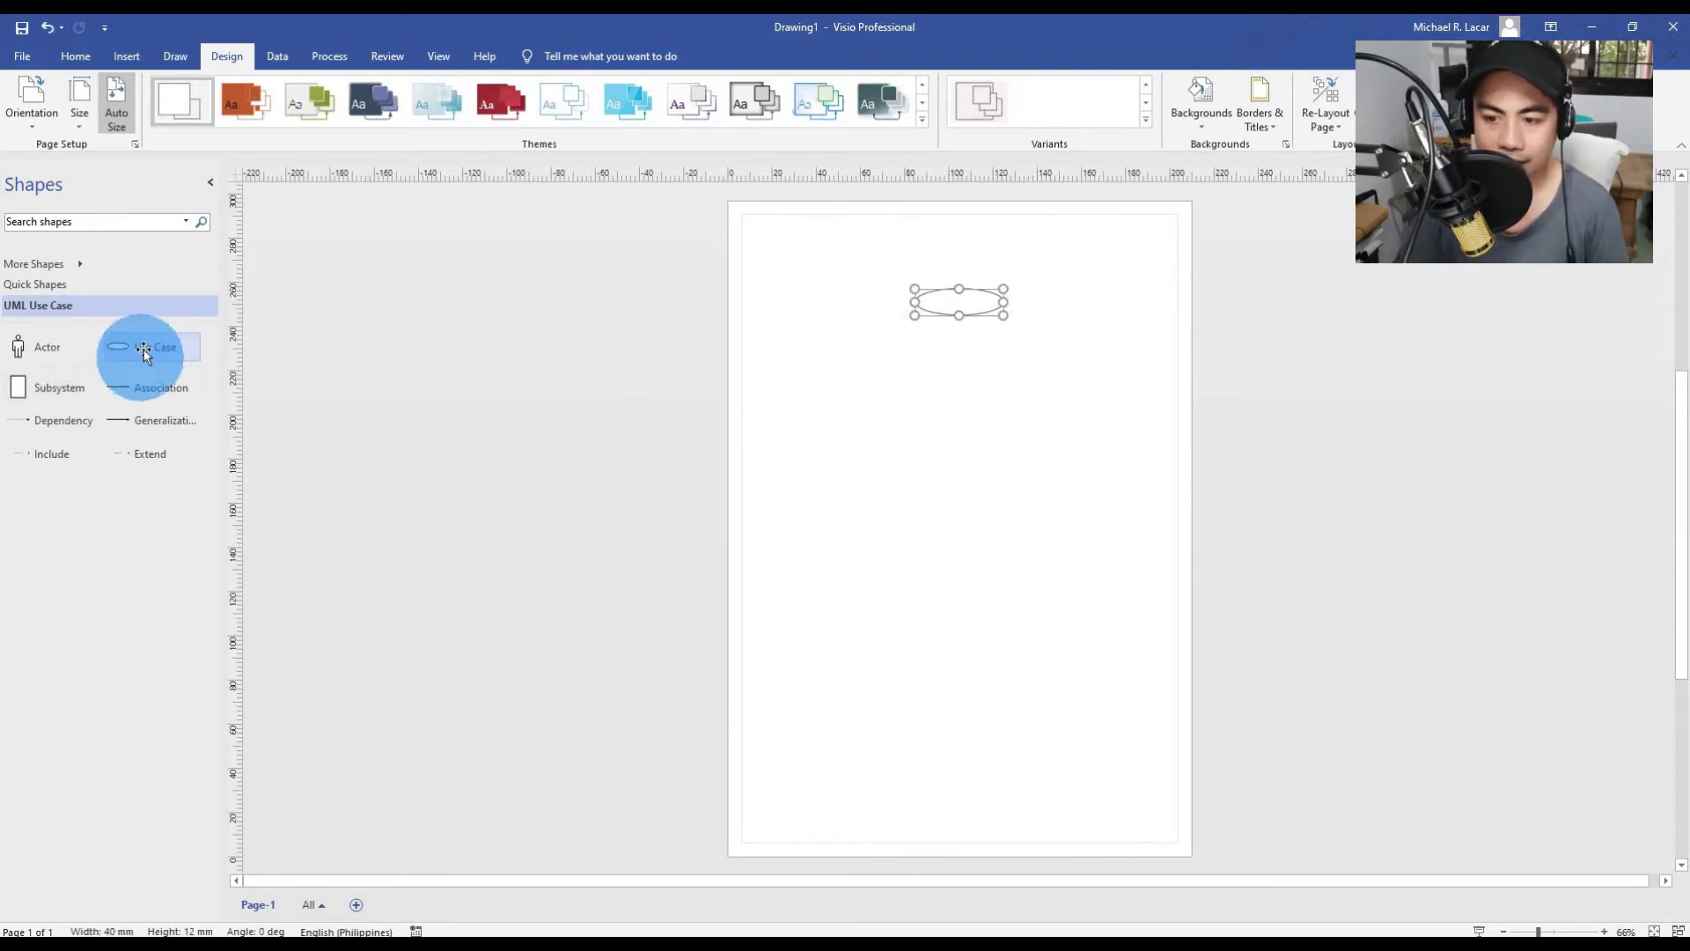
pyautogui.moveTo(145, 352); pyautogui.dragTo(960, 462)
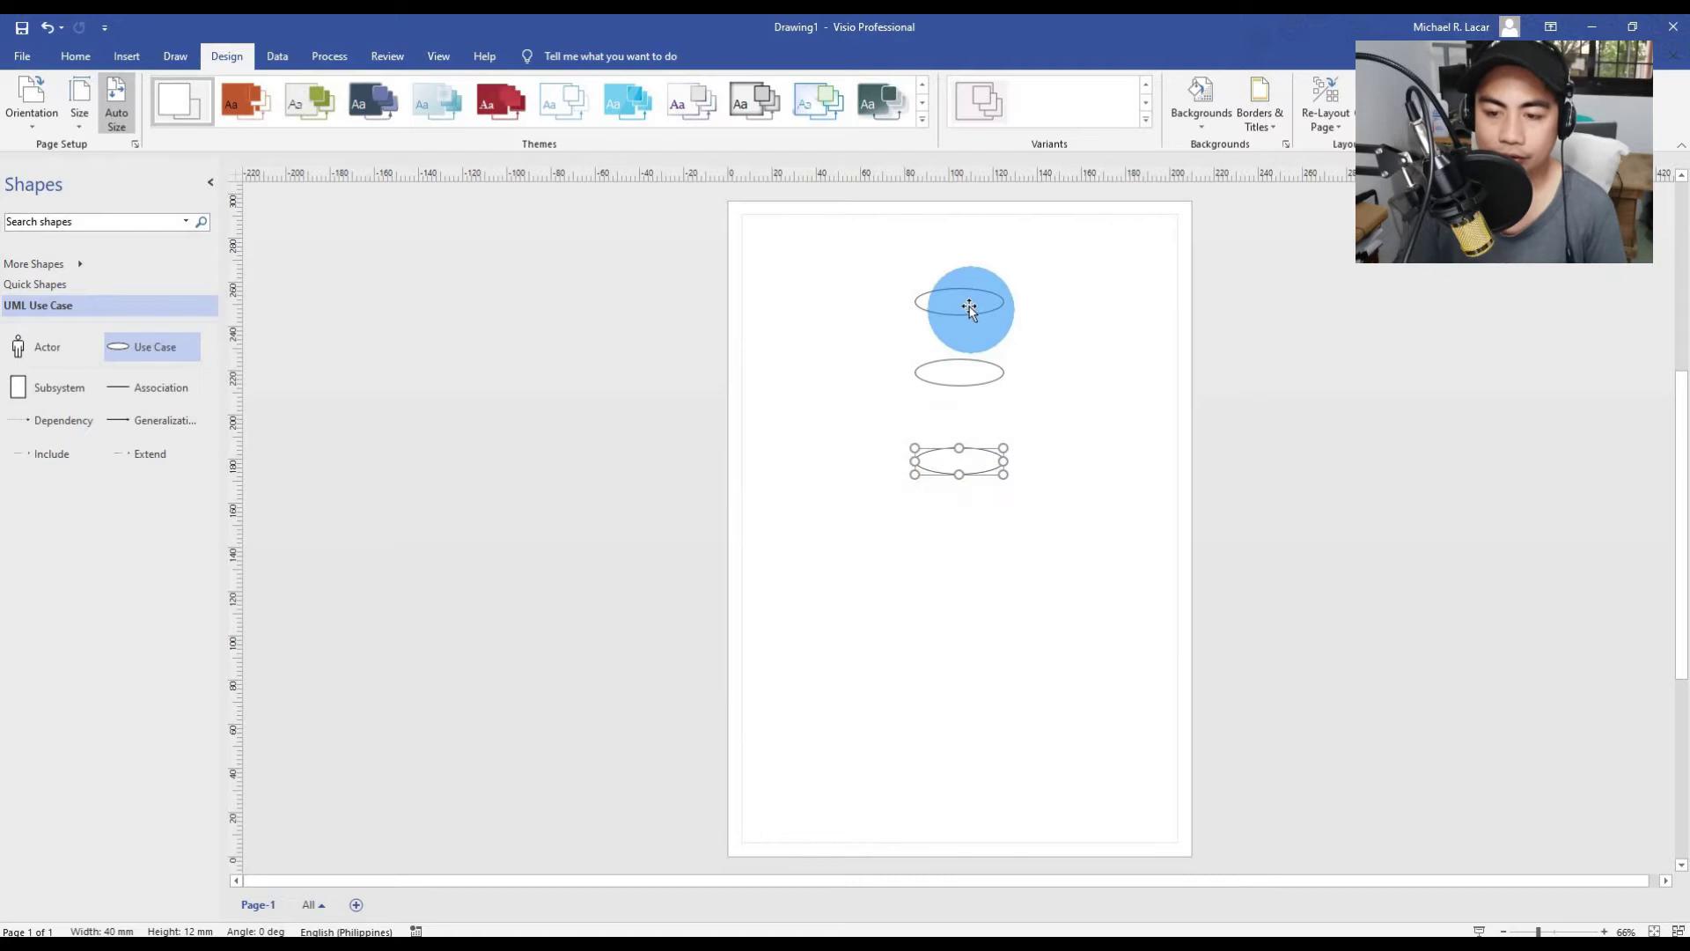
pyautogui.click(969, 308)
pyautogui.rightClick(970, 305)
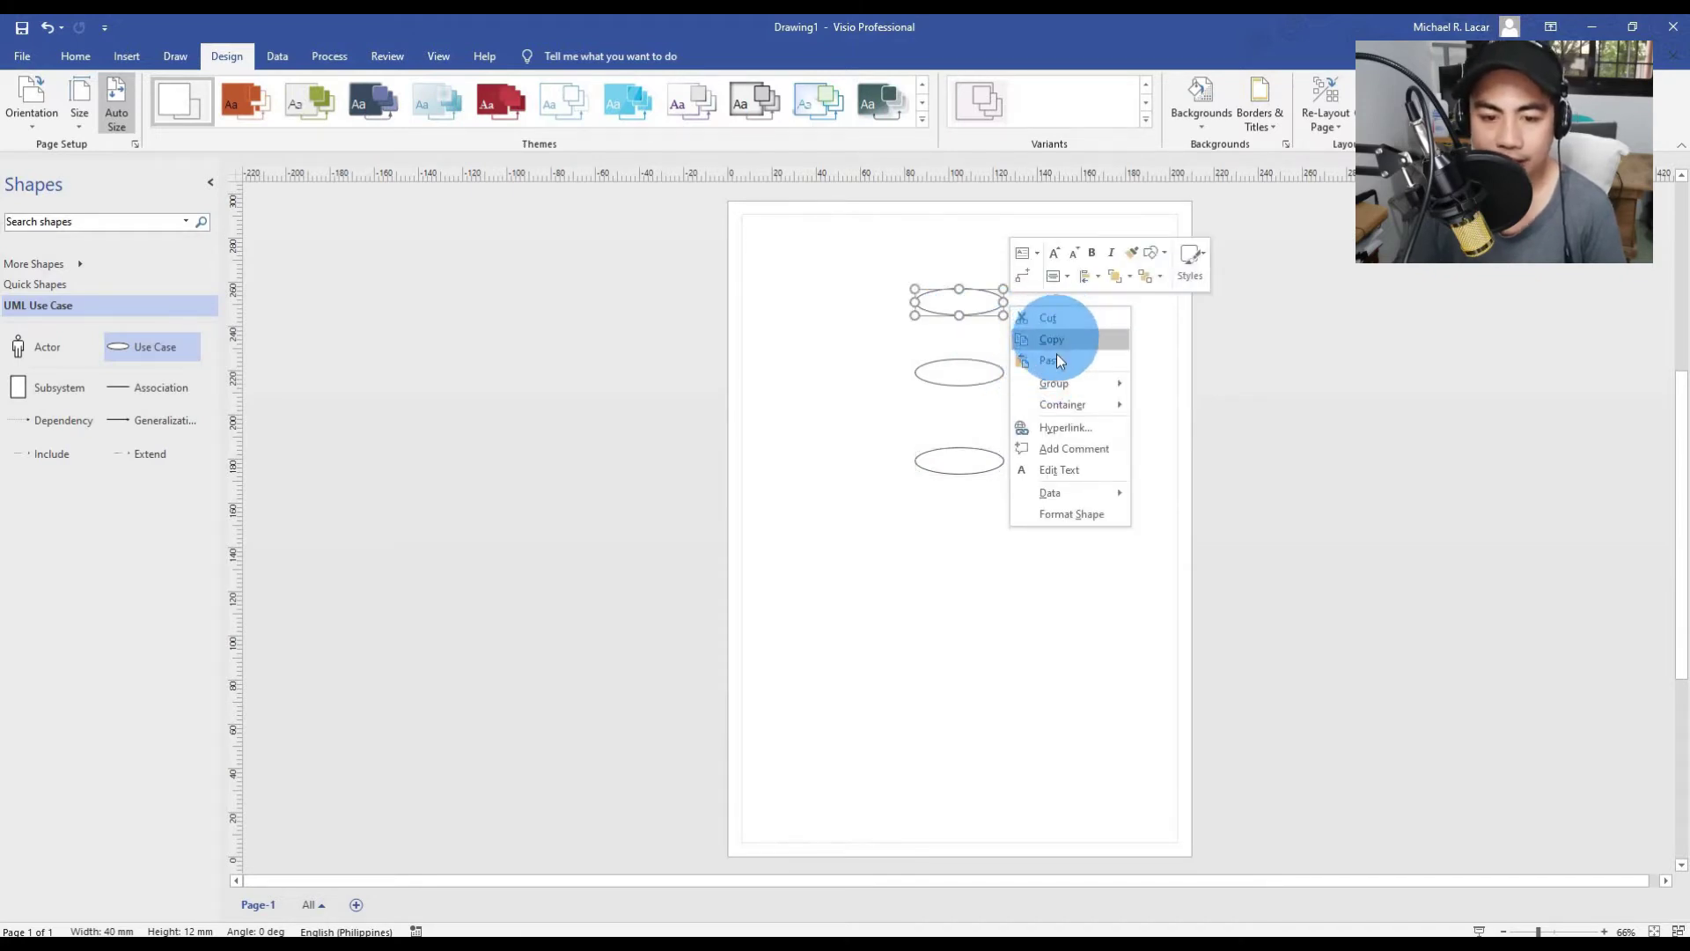
# Step: Label the top ellipse 'Browse Website'
pyautogui.click(1064, 469)
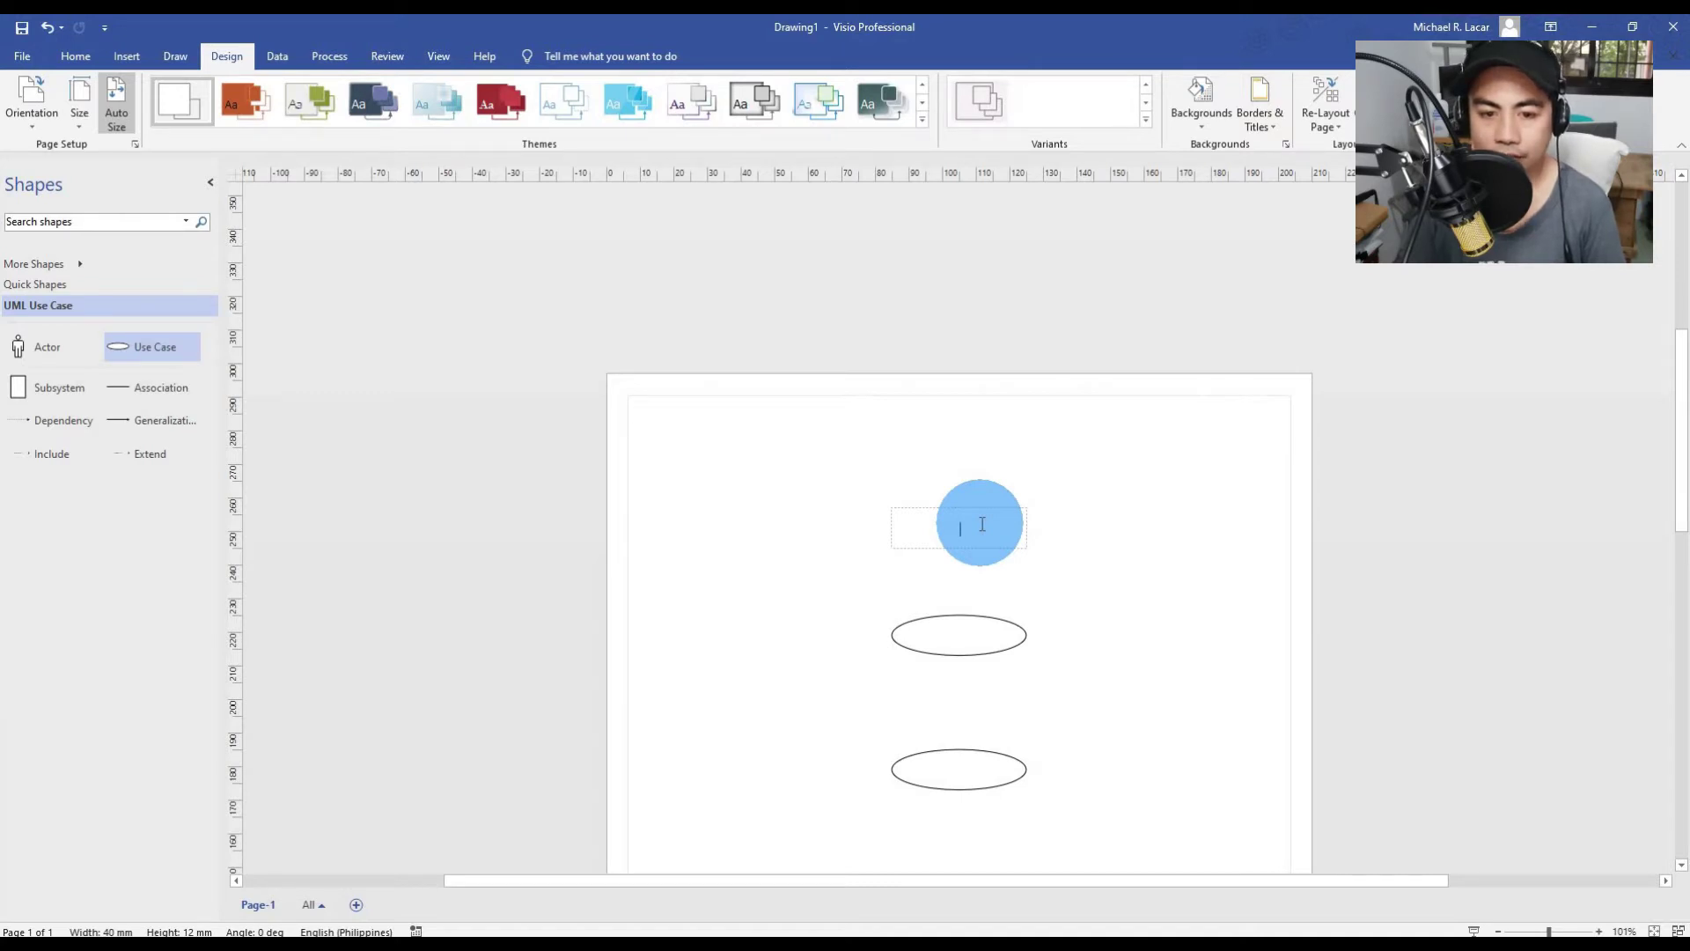
pyautogui.write('Bw')
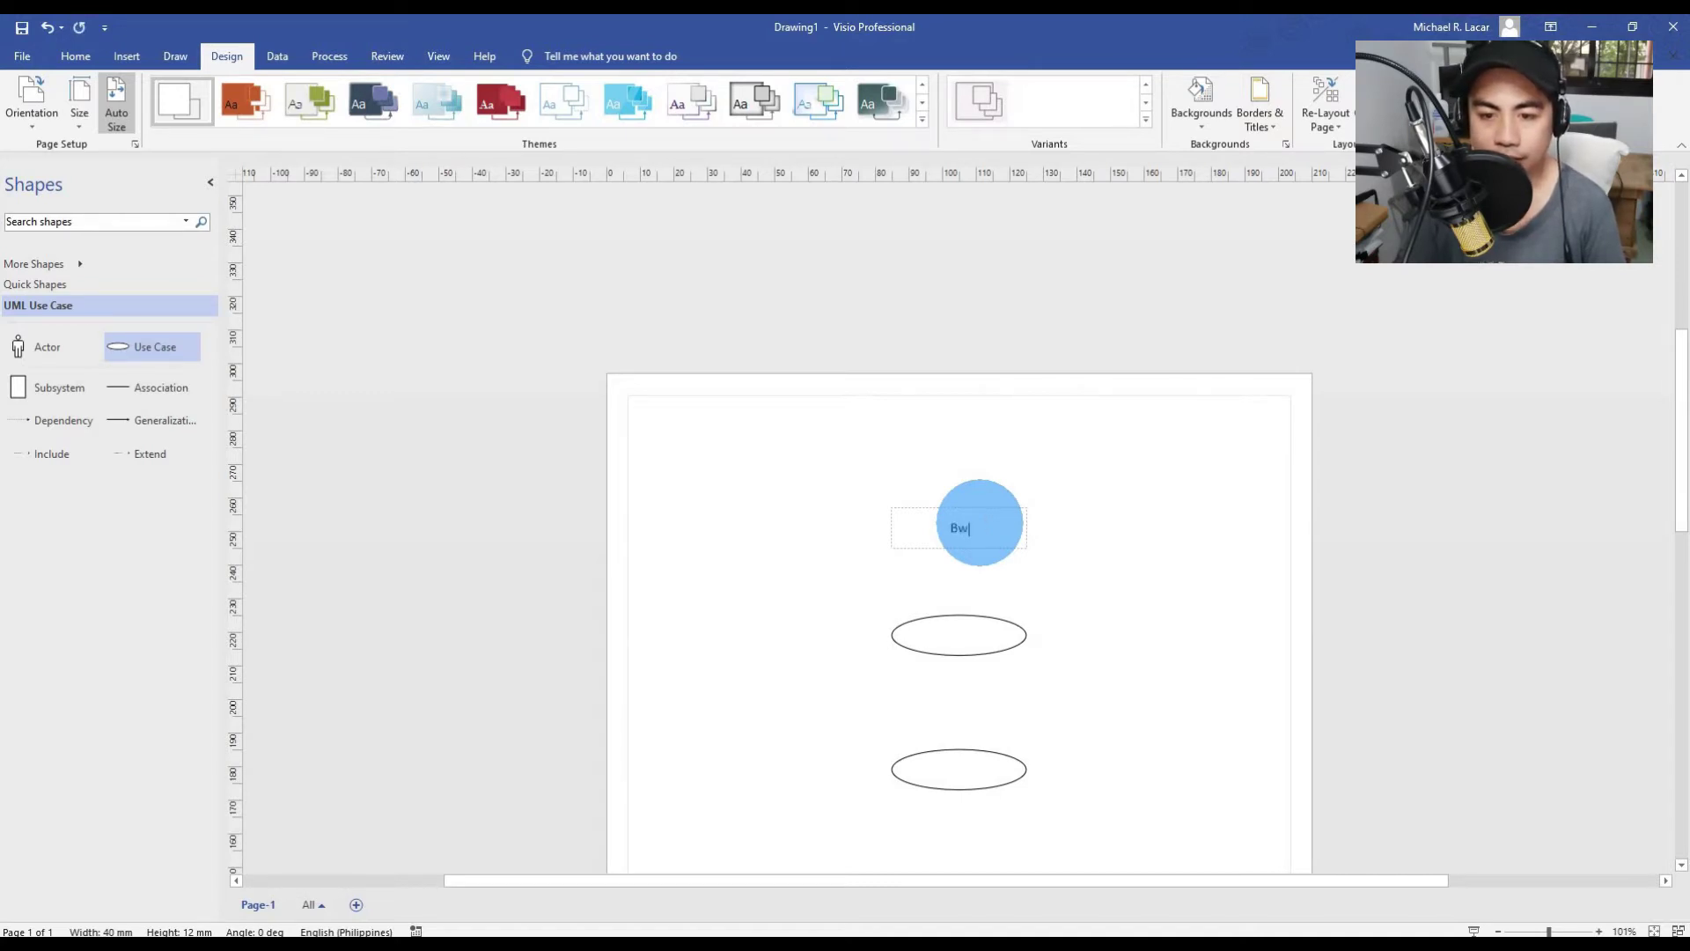
pyautogui.press('BackSpace')
pyautogui.write('rowse')
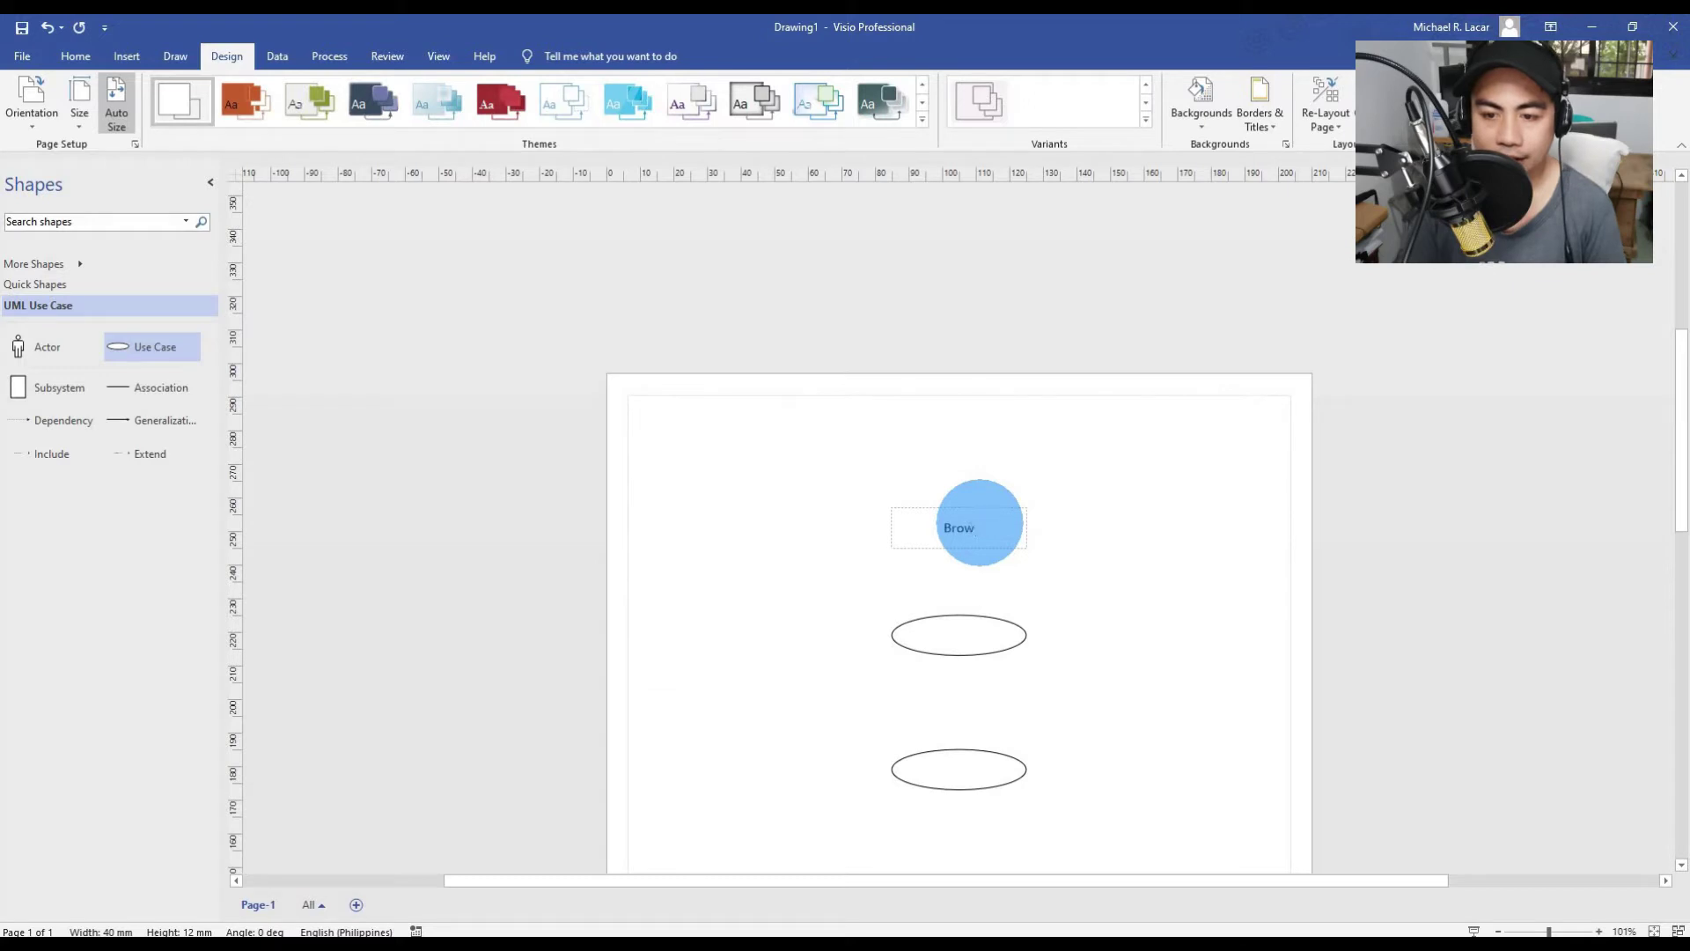
pyautogui.write(' Website')
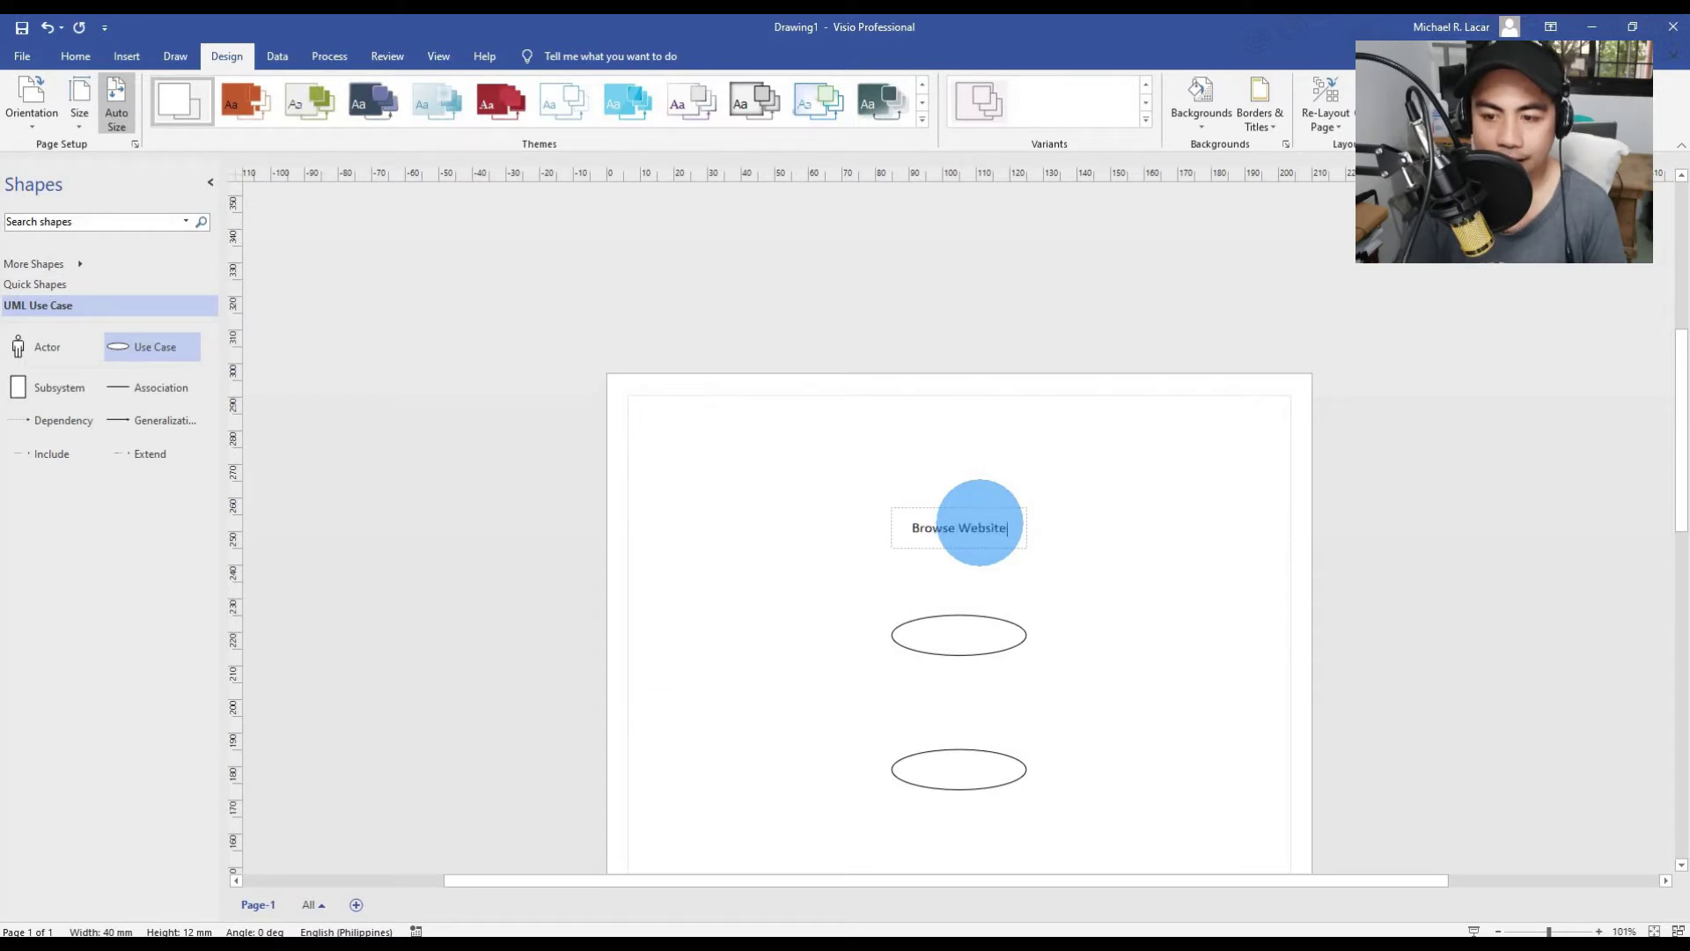
pyautogui.click(981, 635)
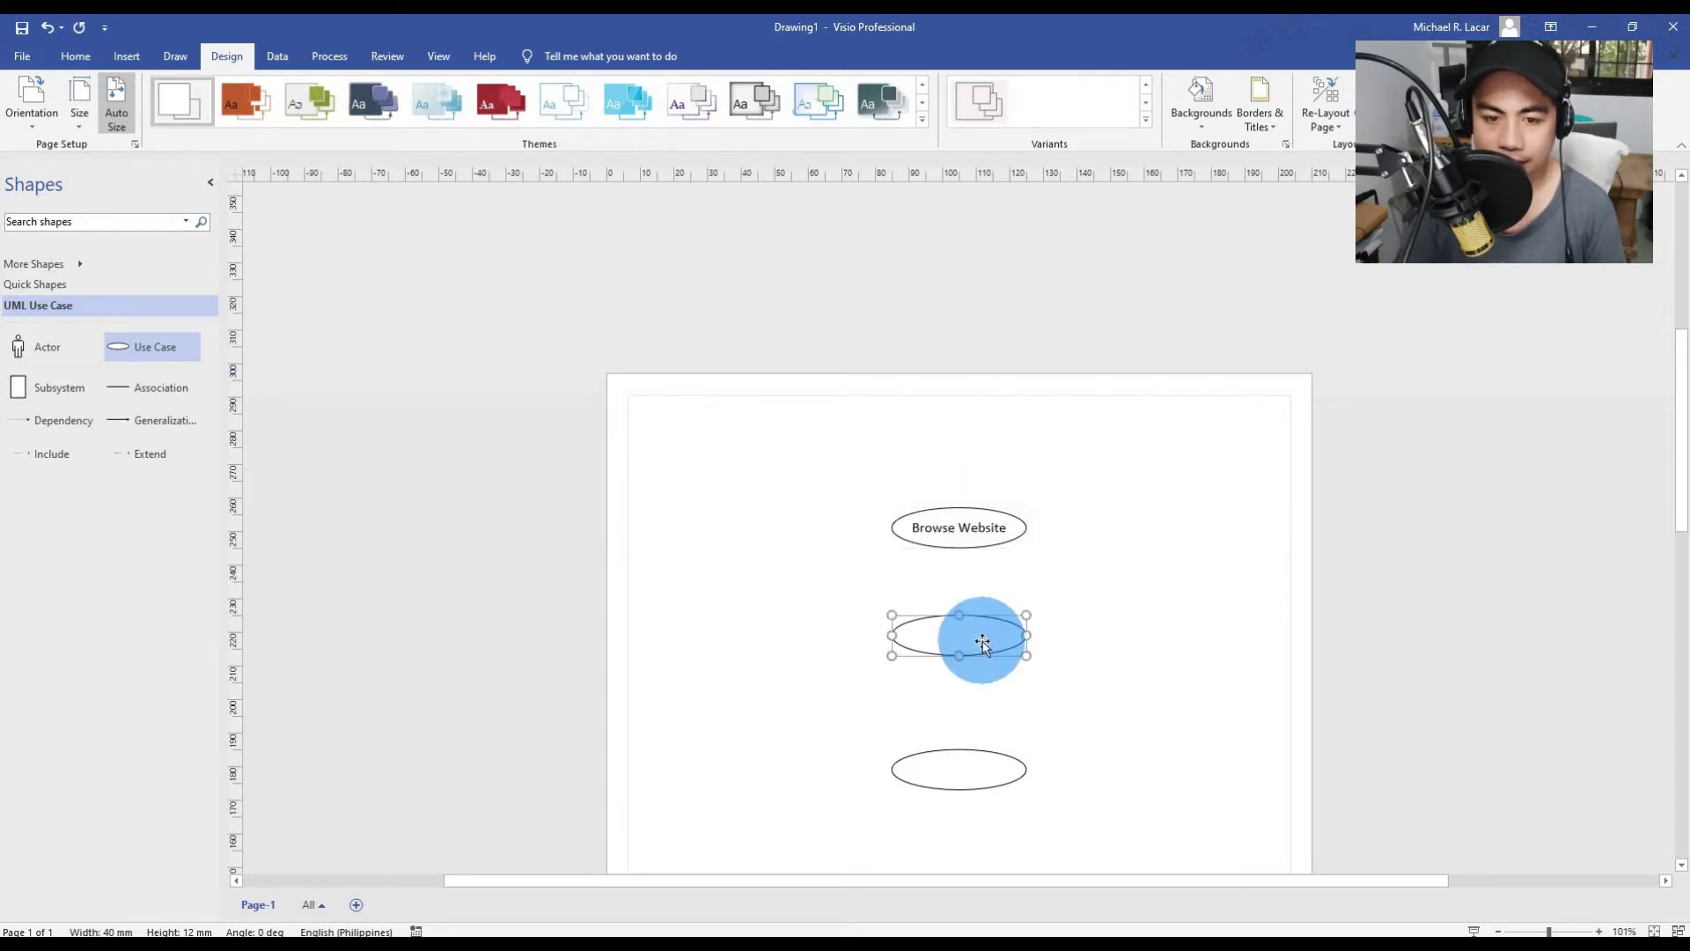
# Step: Label the middle ellipse 'Place Order'
pyautogui.rightClick(982, 647)
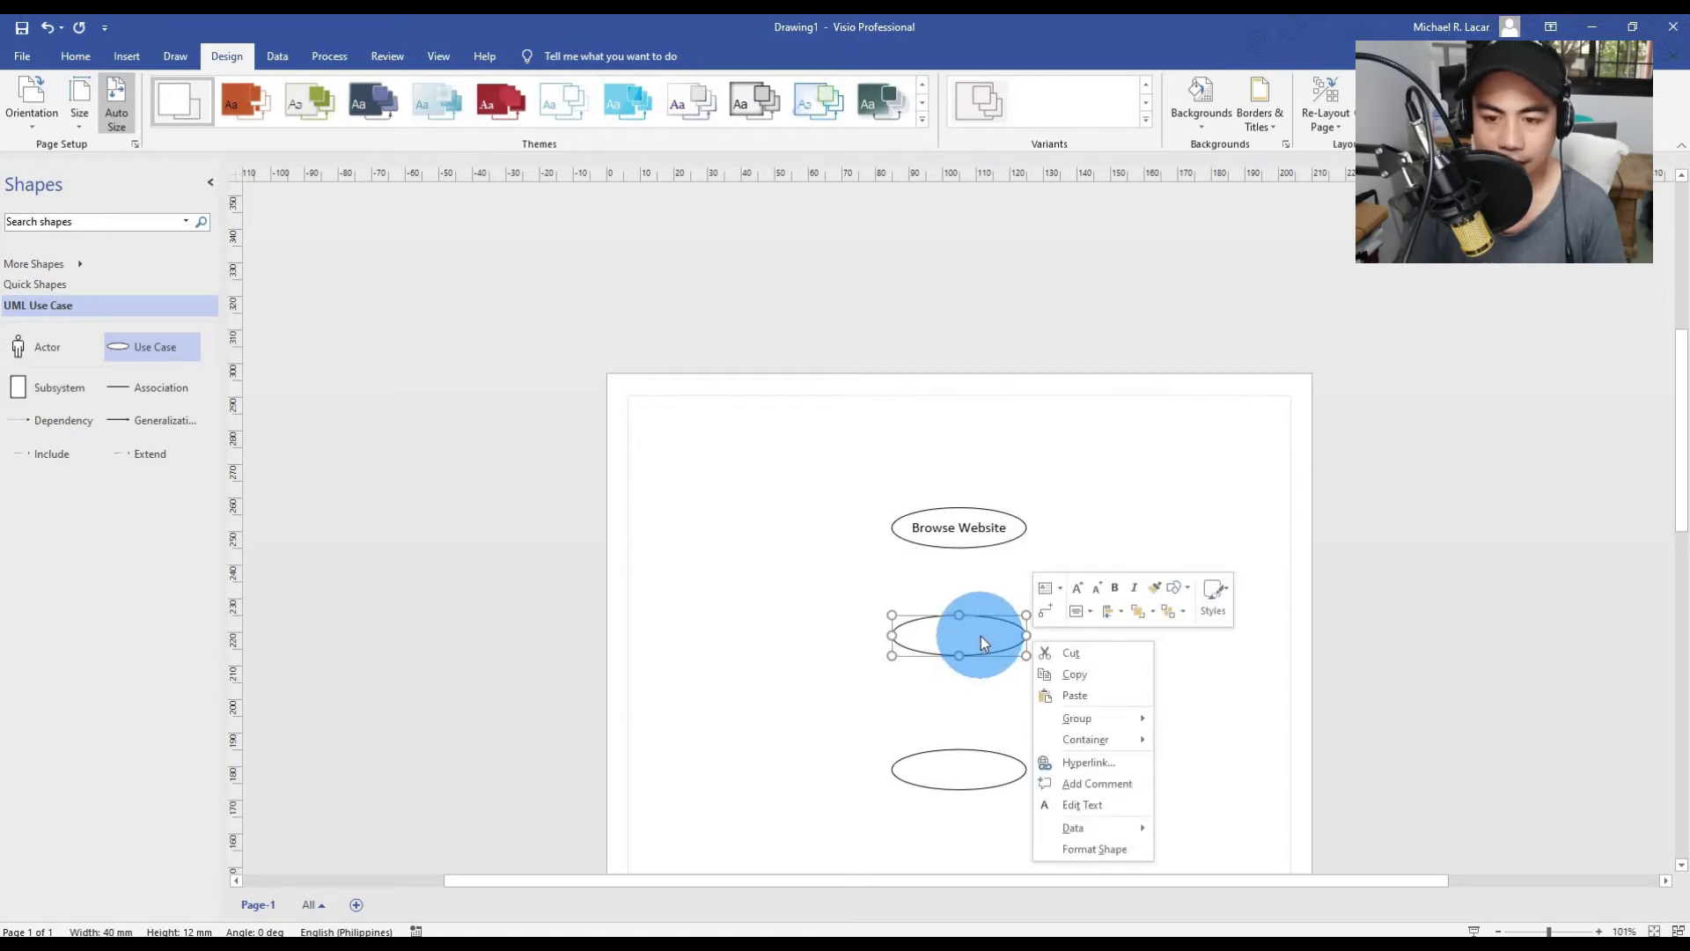
pyautogui.click(1104, 811)
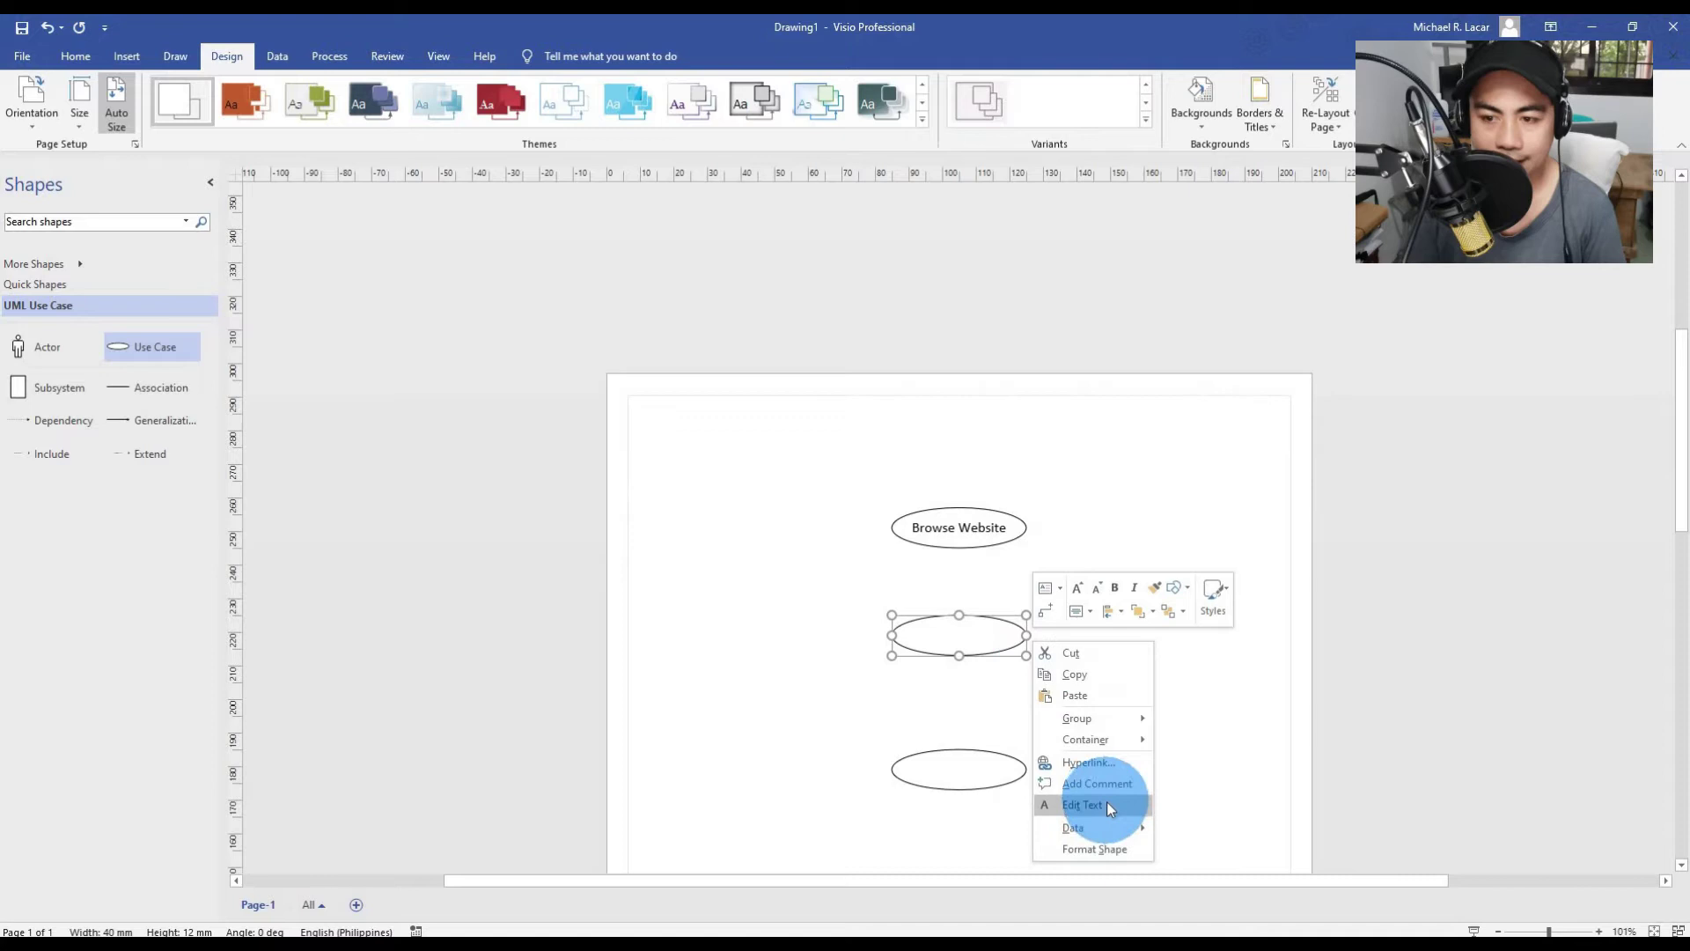
pyautogui.write('P')
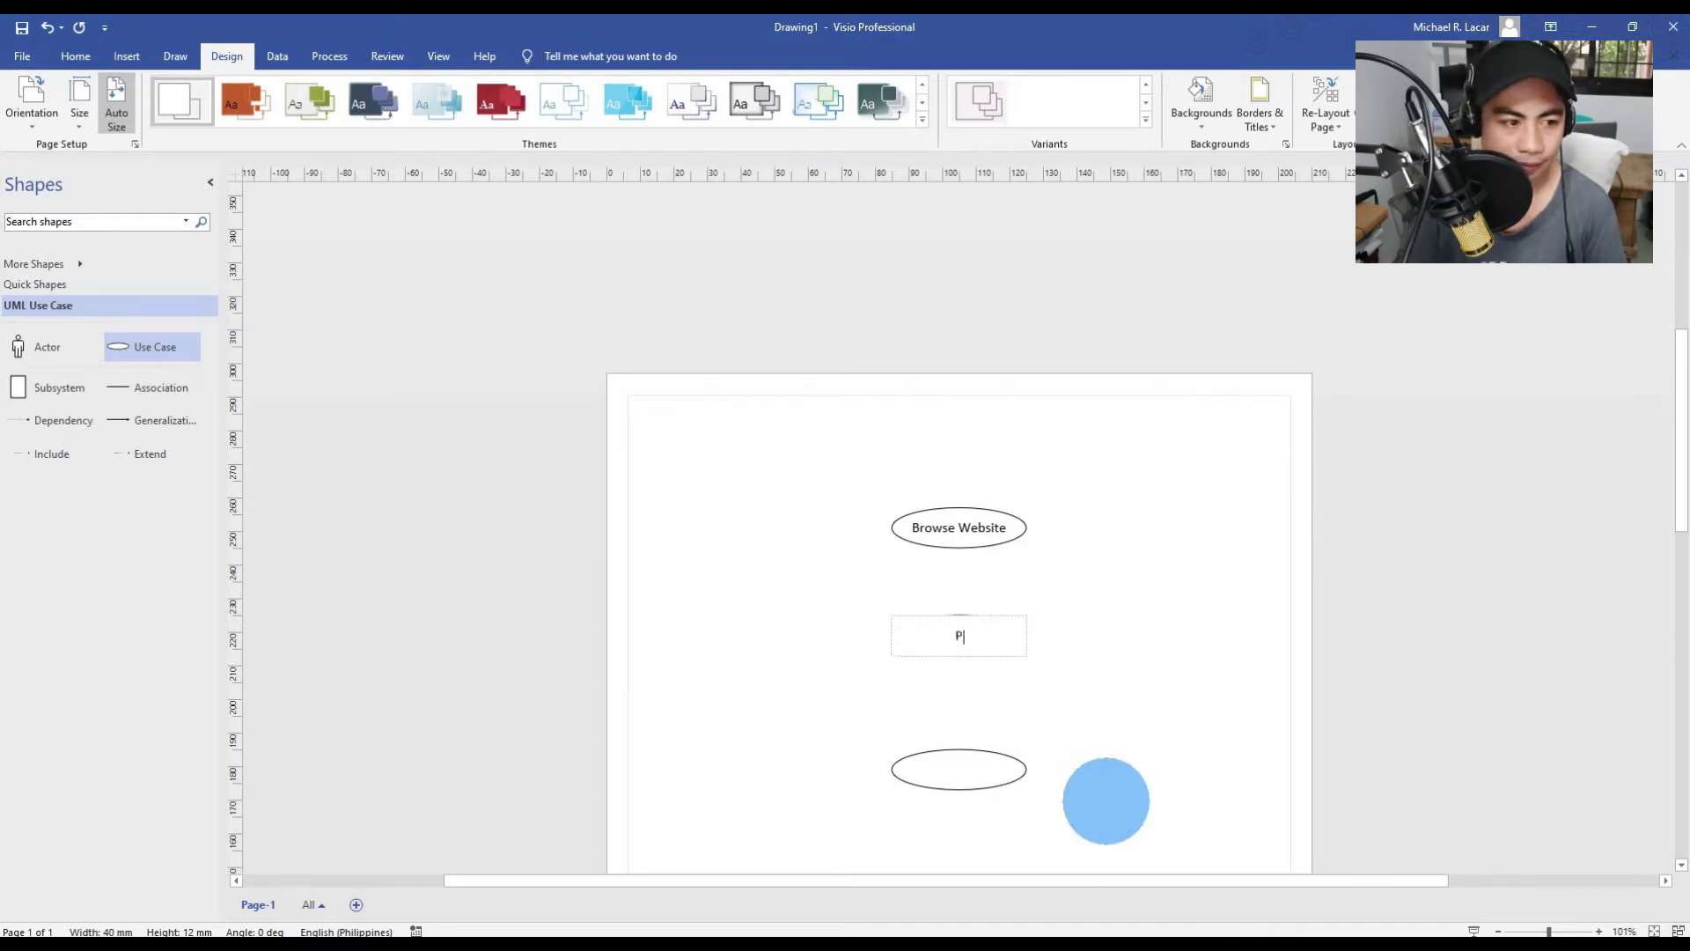
pyautogui.write('lace Order')
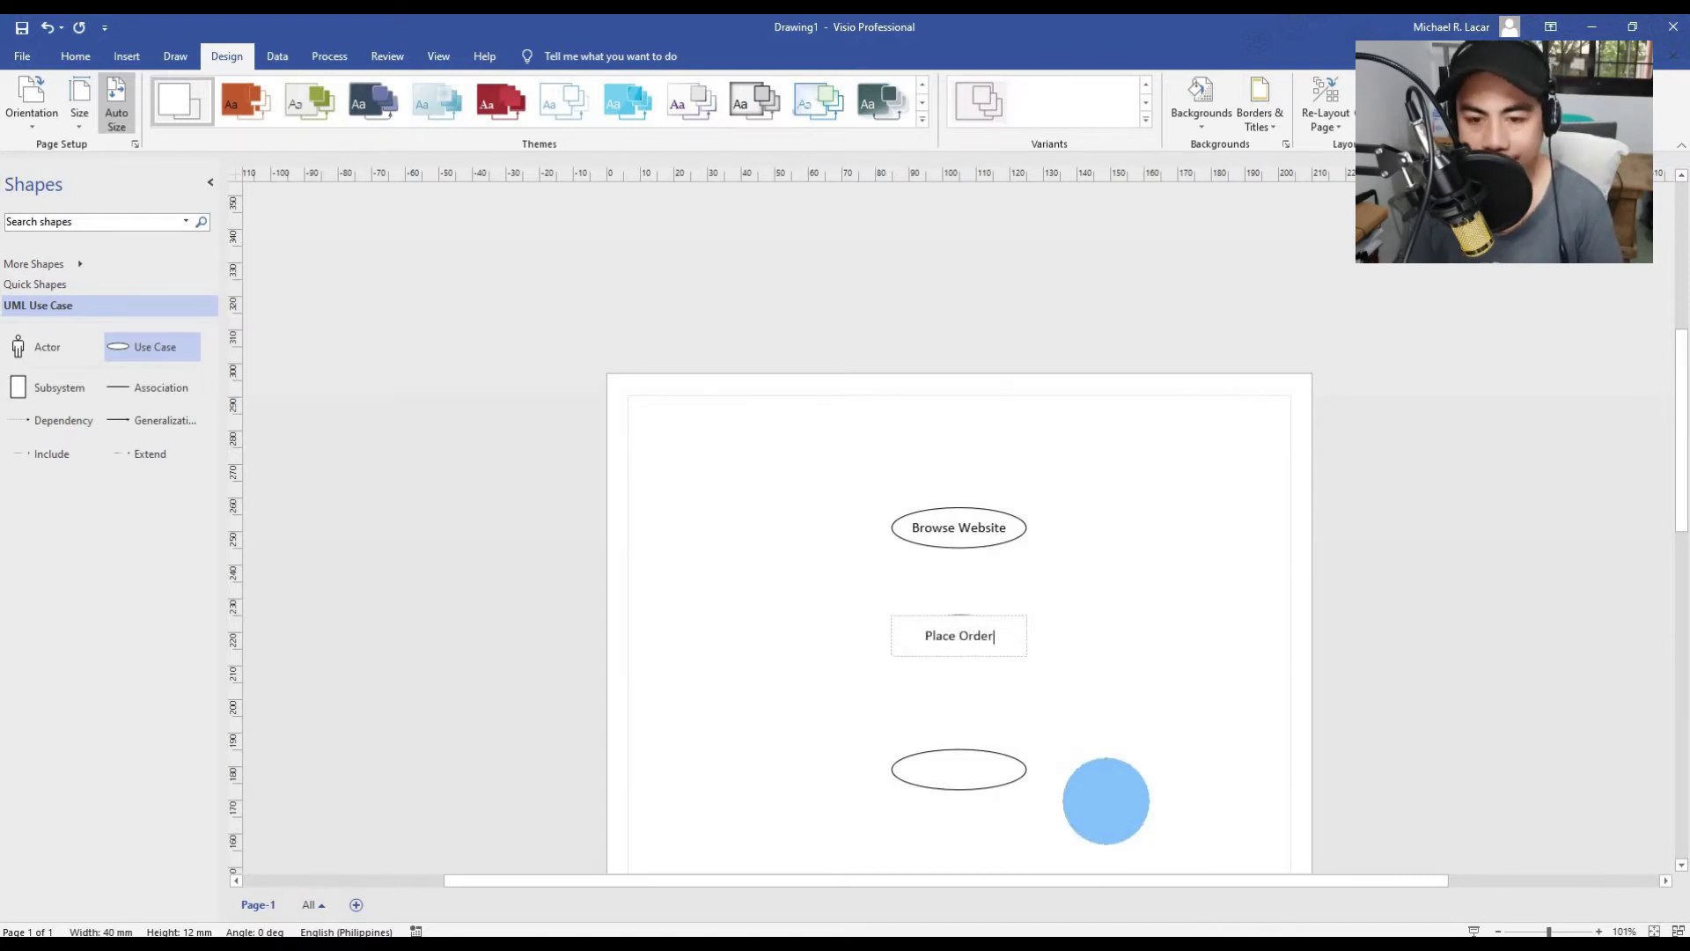
pyautogui.click(1106, 801)
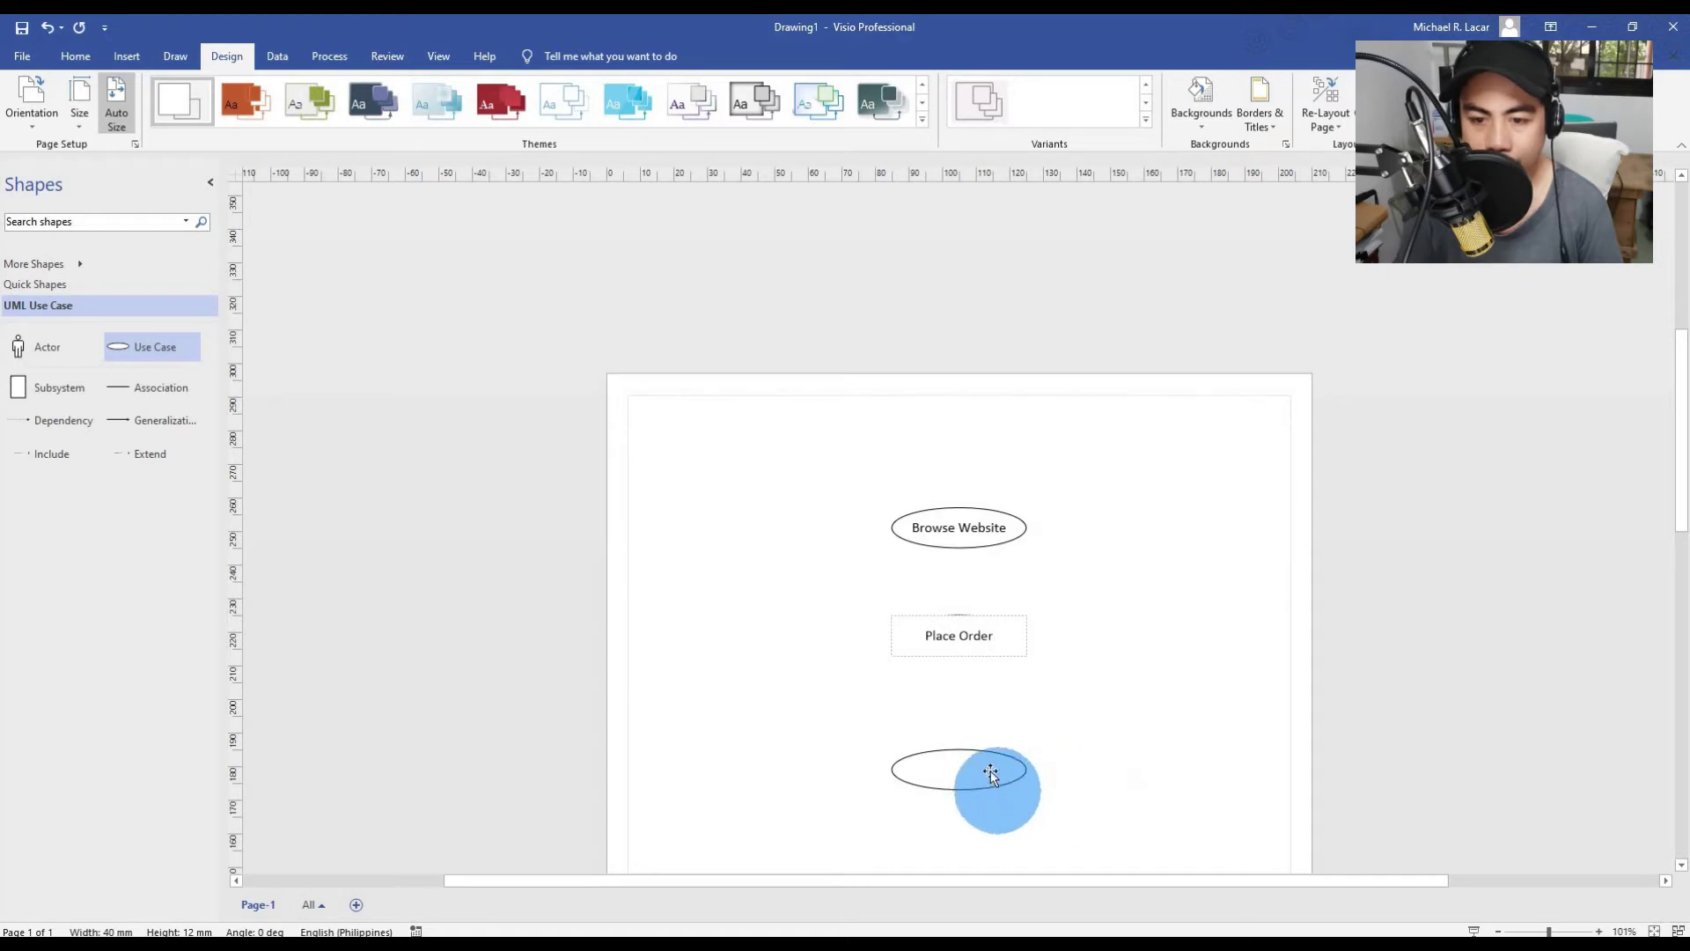
# Step: Label the bottom ellipse 'Check Order Status'
pyautogui.click(979, 773)
pyautogui.rightClick(979, 773)
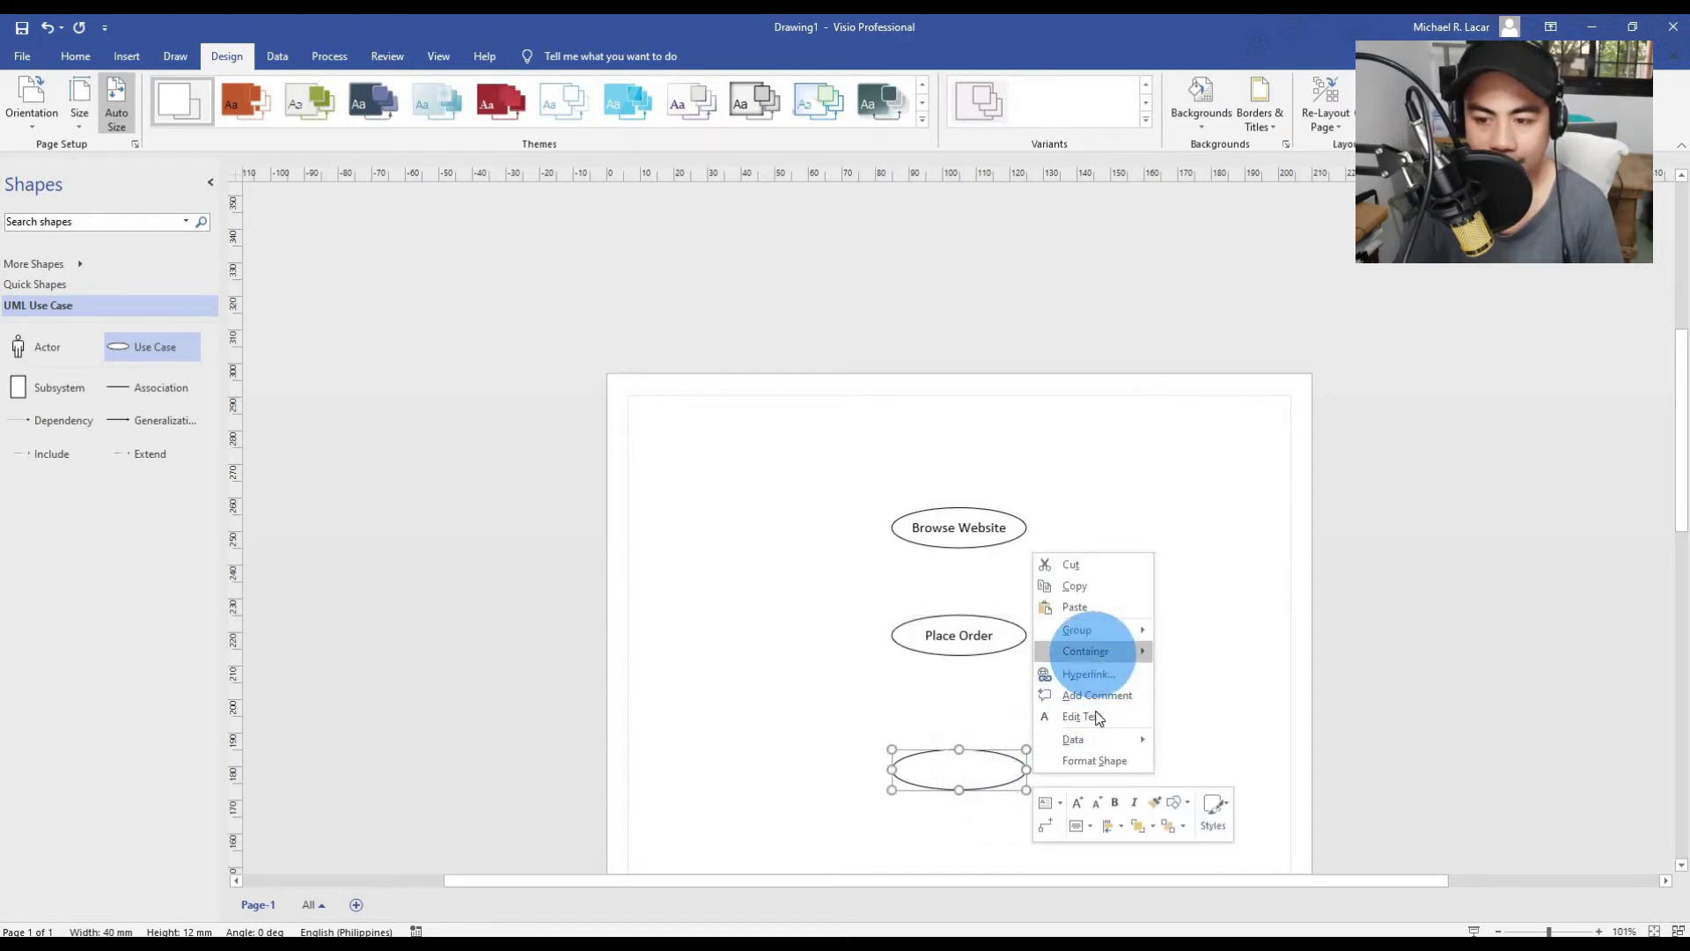
pyautogui.click(1096, 713)
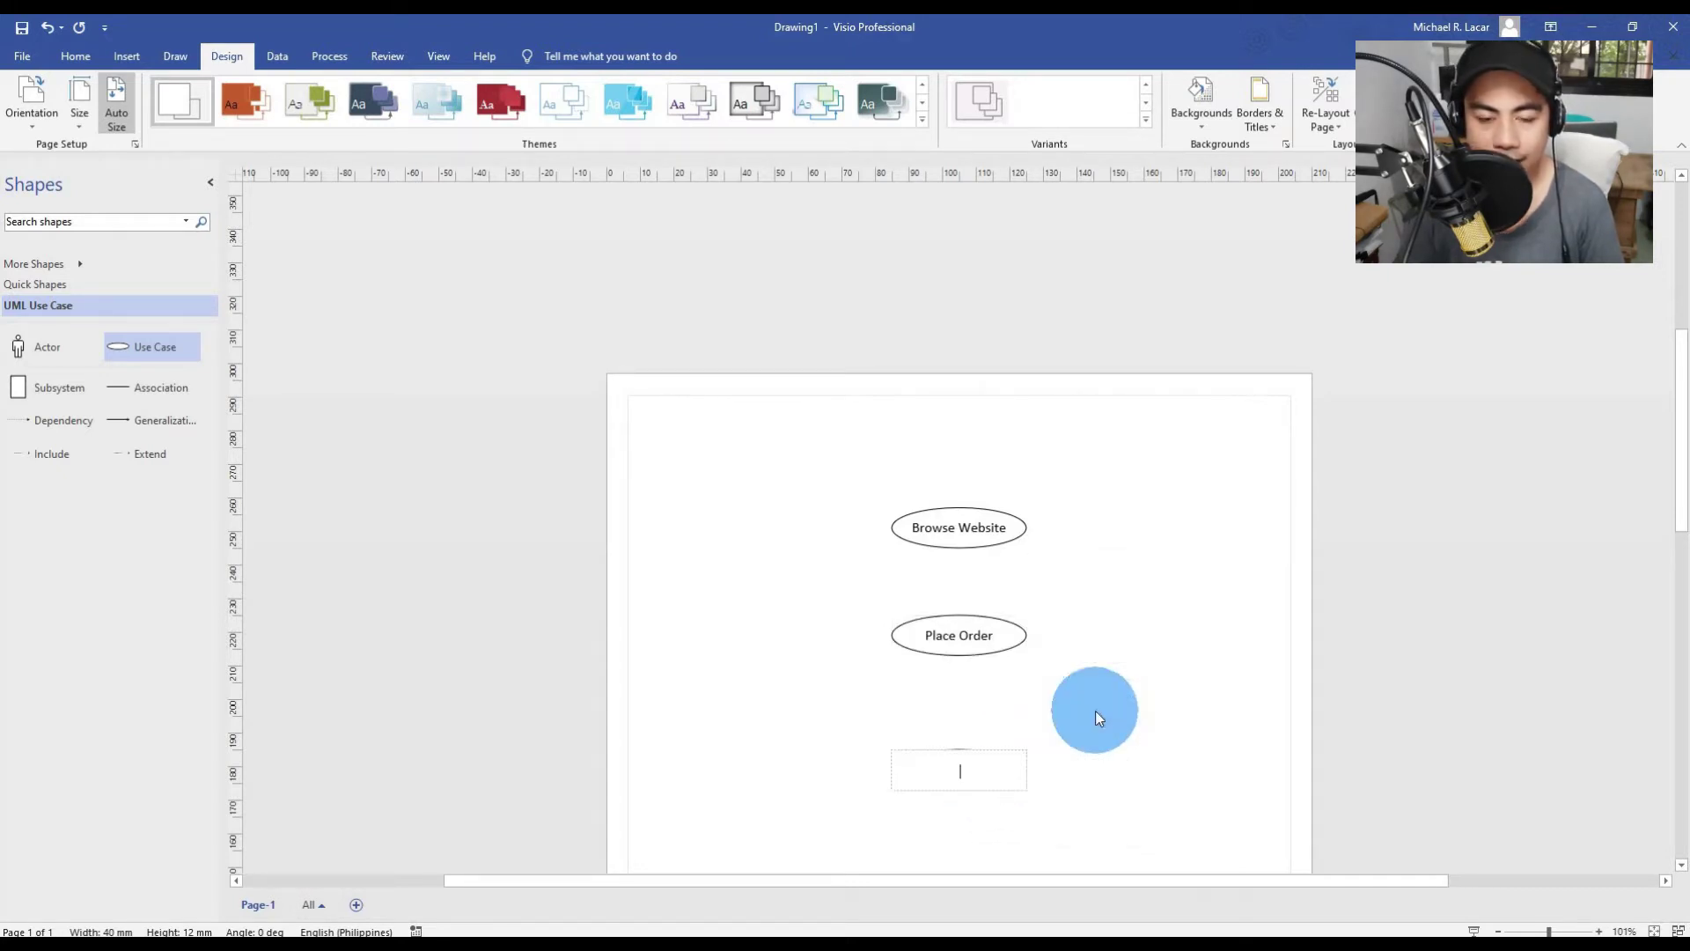
pyautogui.write('Check Orde')
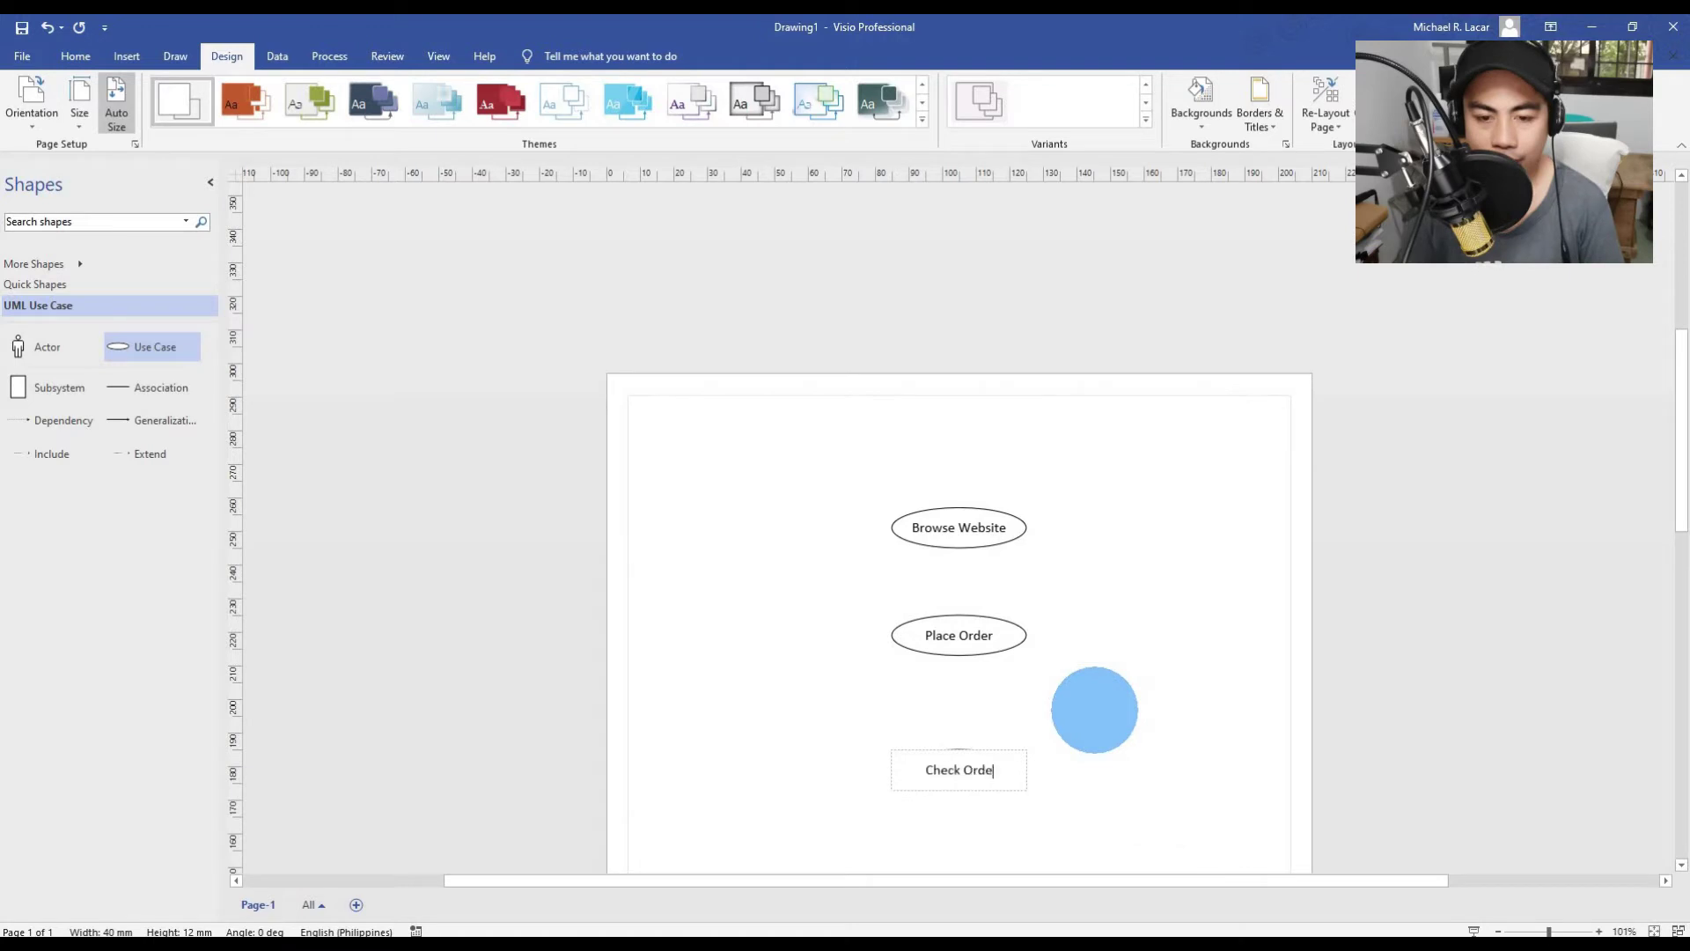
pyautogui.write('r Status')
pyautogui.click(1089, 708)
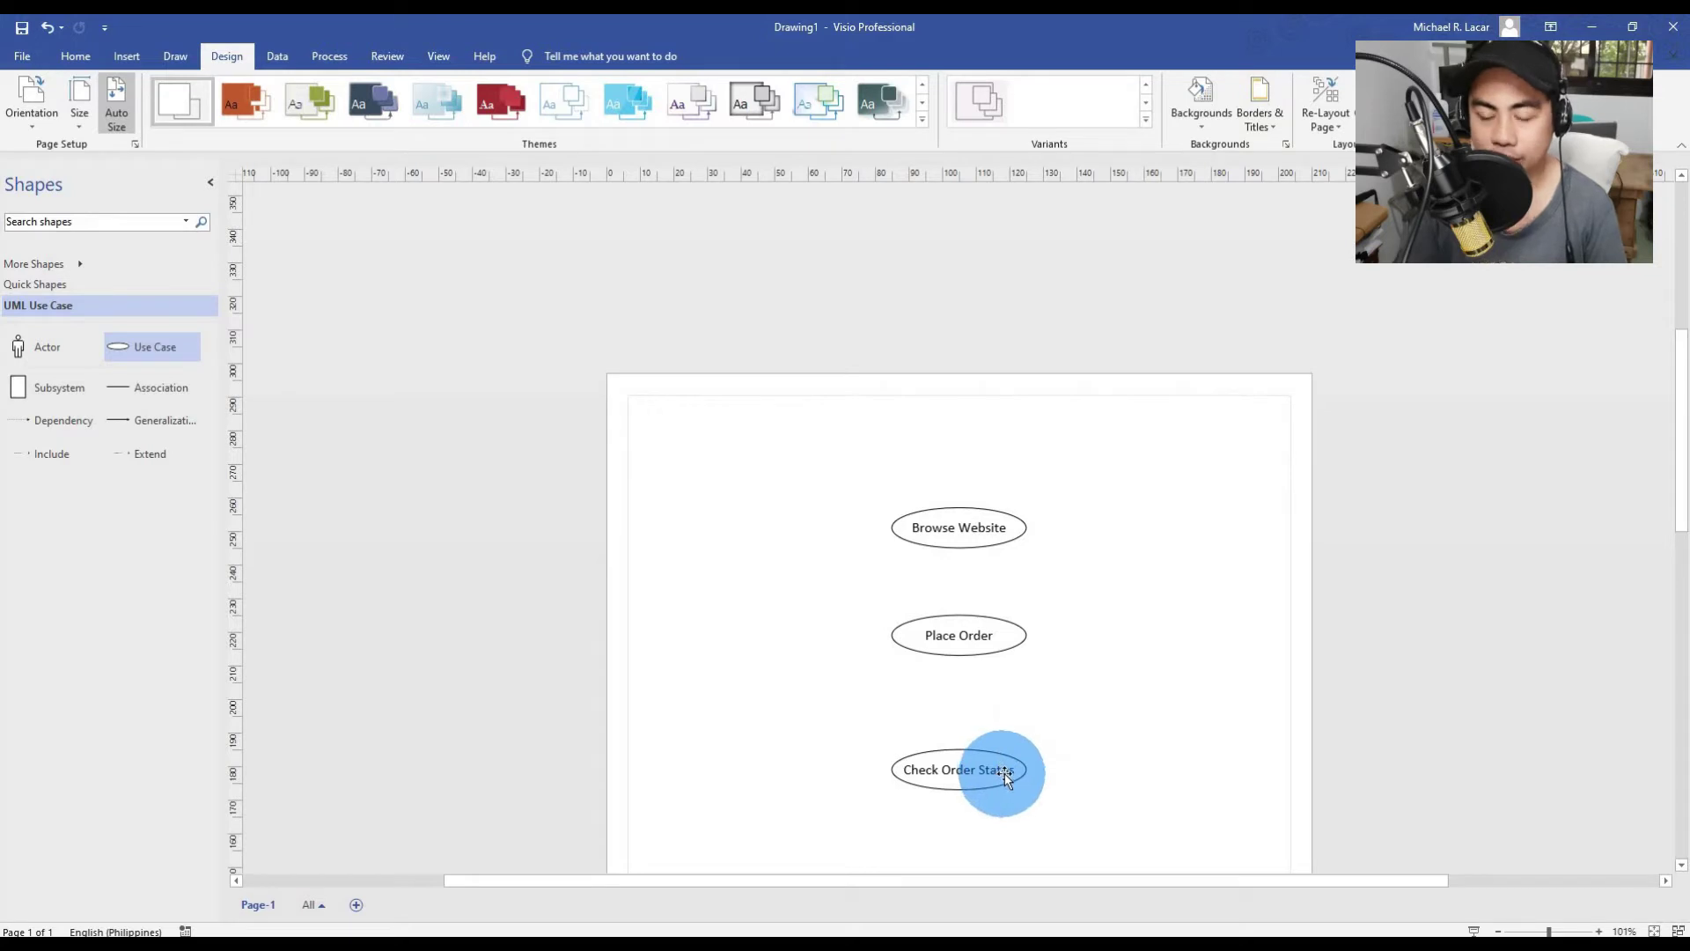
# Step: Drag Check Order Status up closer to Place Order for equal spacing
pyautogui.moveTo(1005, 773); pyautogui.dragTo(1002, 736)
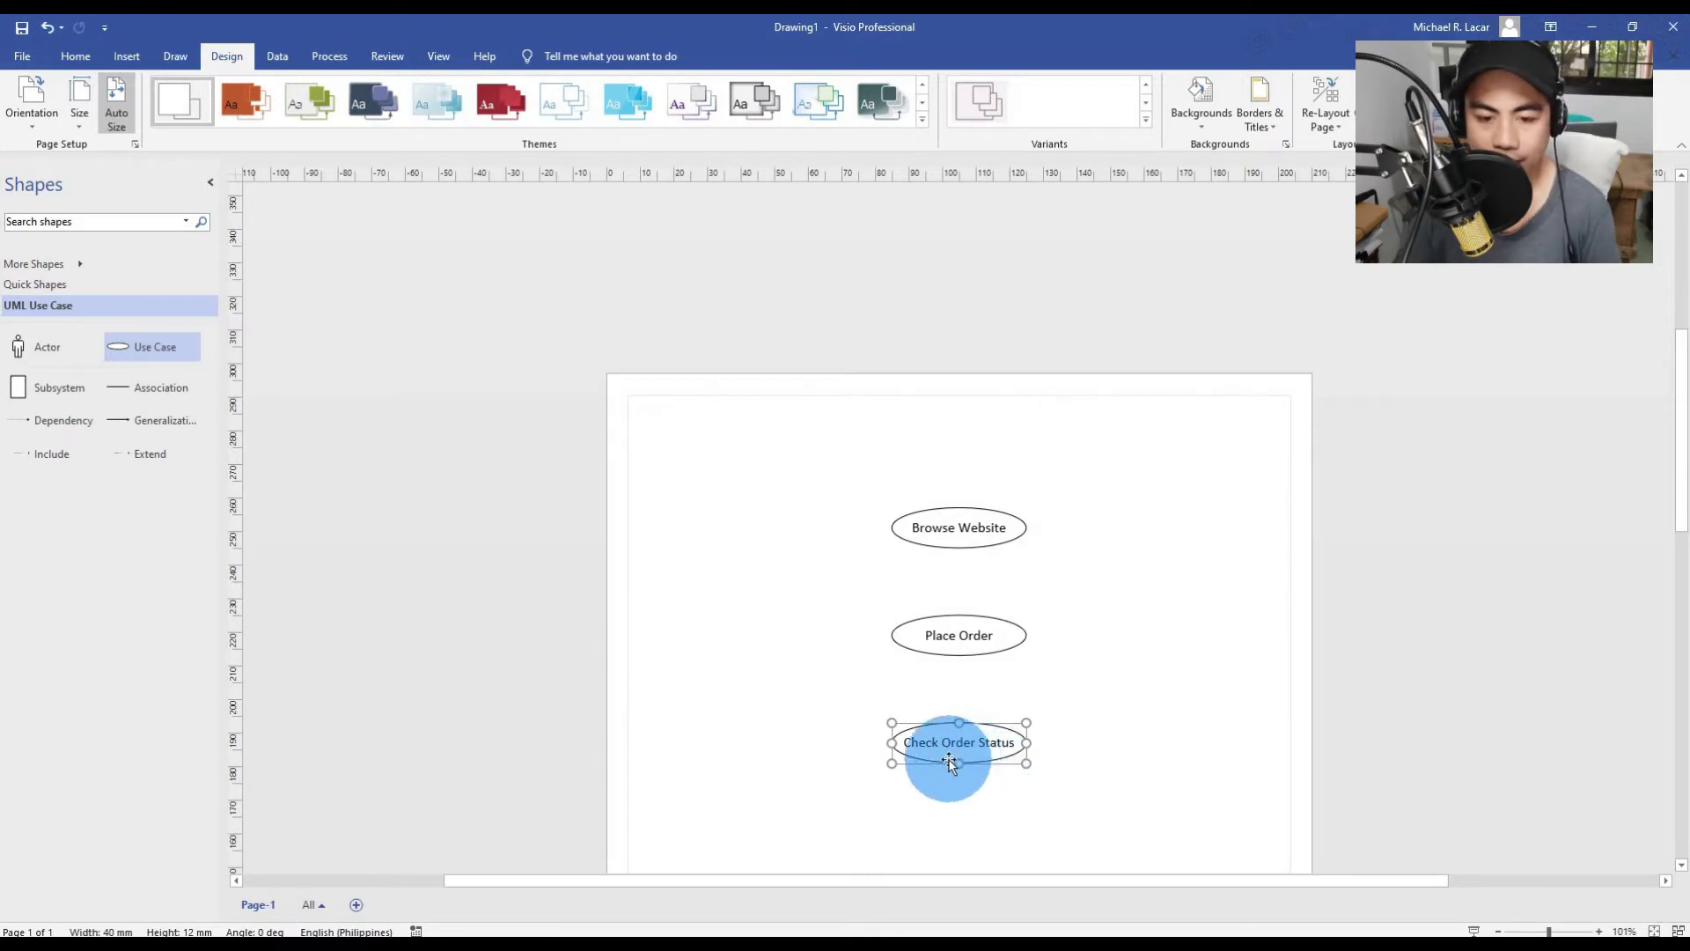
pyautogui.scroll(-1, 949, 764)
pyautogui.scroll(-5, 949, 764)
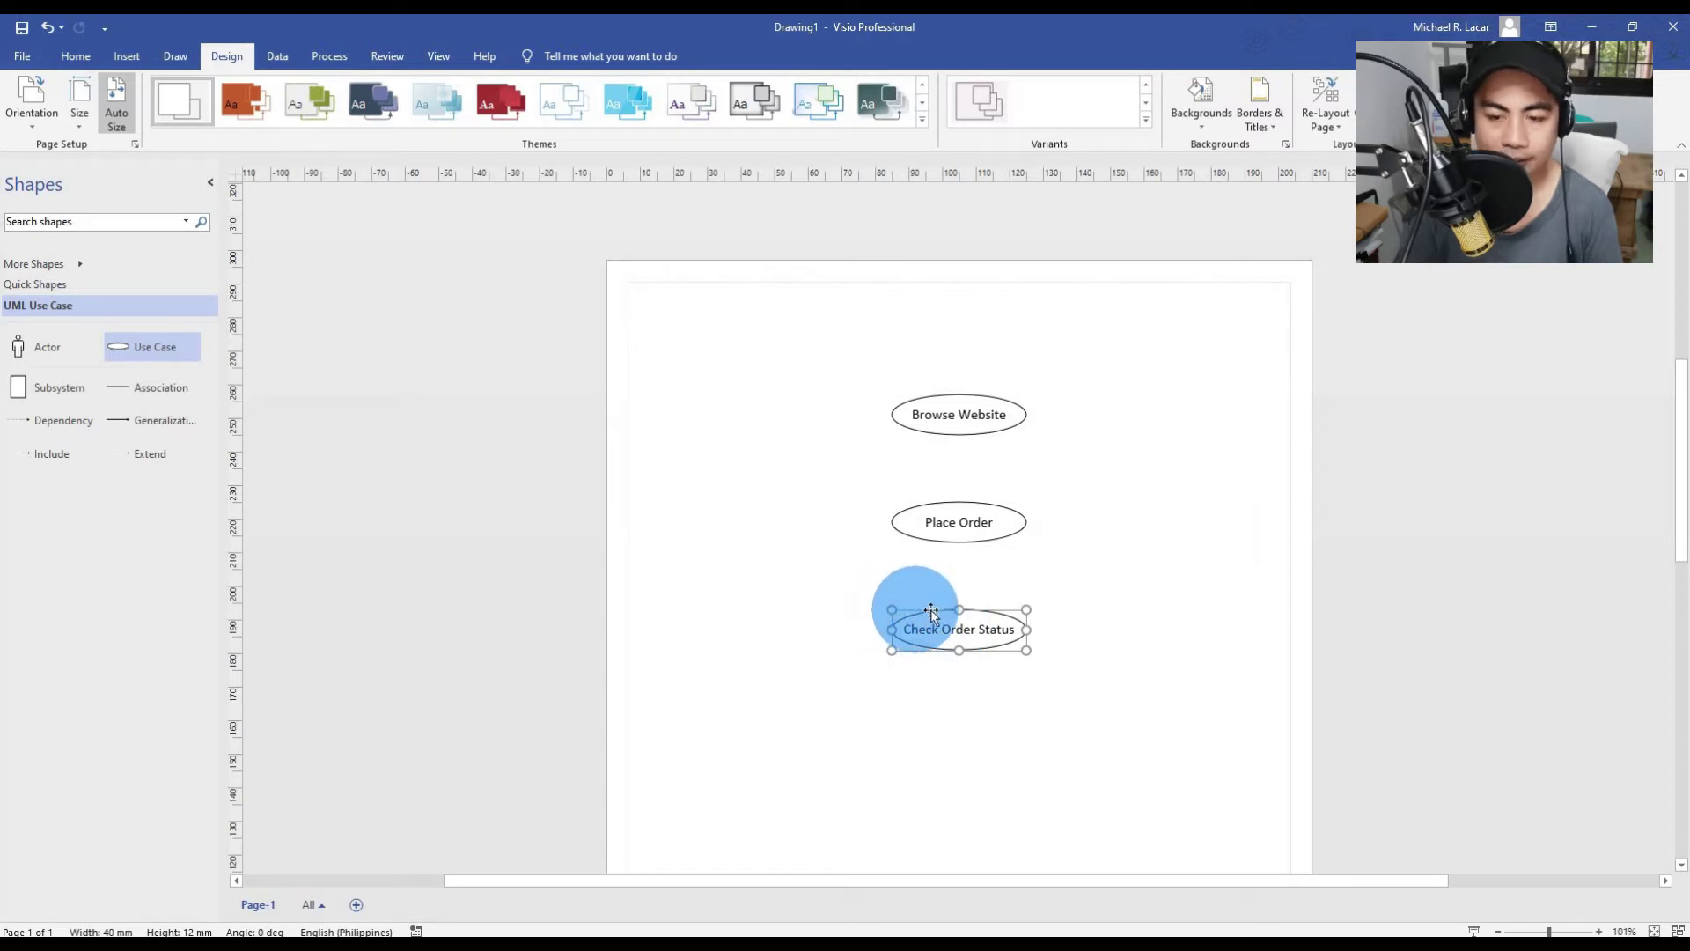
# Step: Deselect the shape and browse More Shapes to Software and Database > Software for UML Class
pyautogui.click(936, 551)
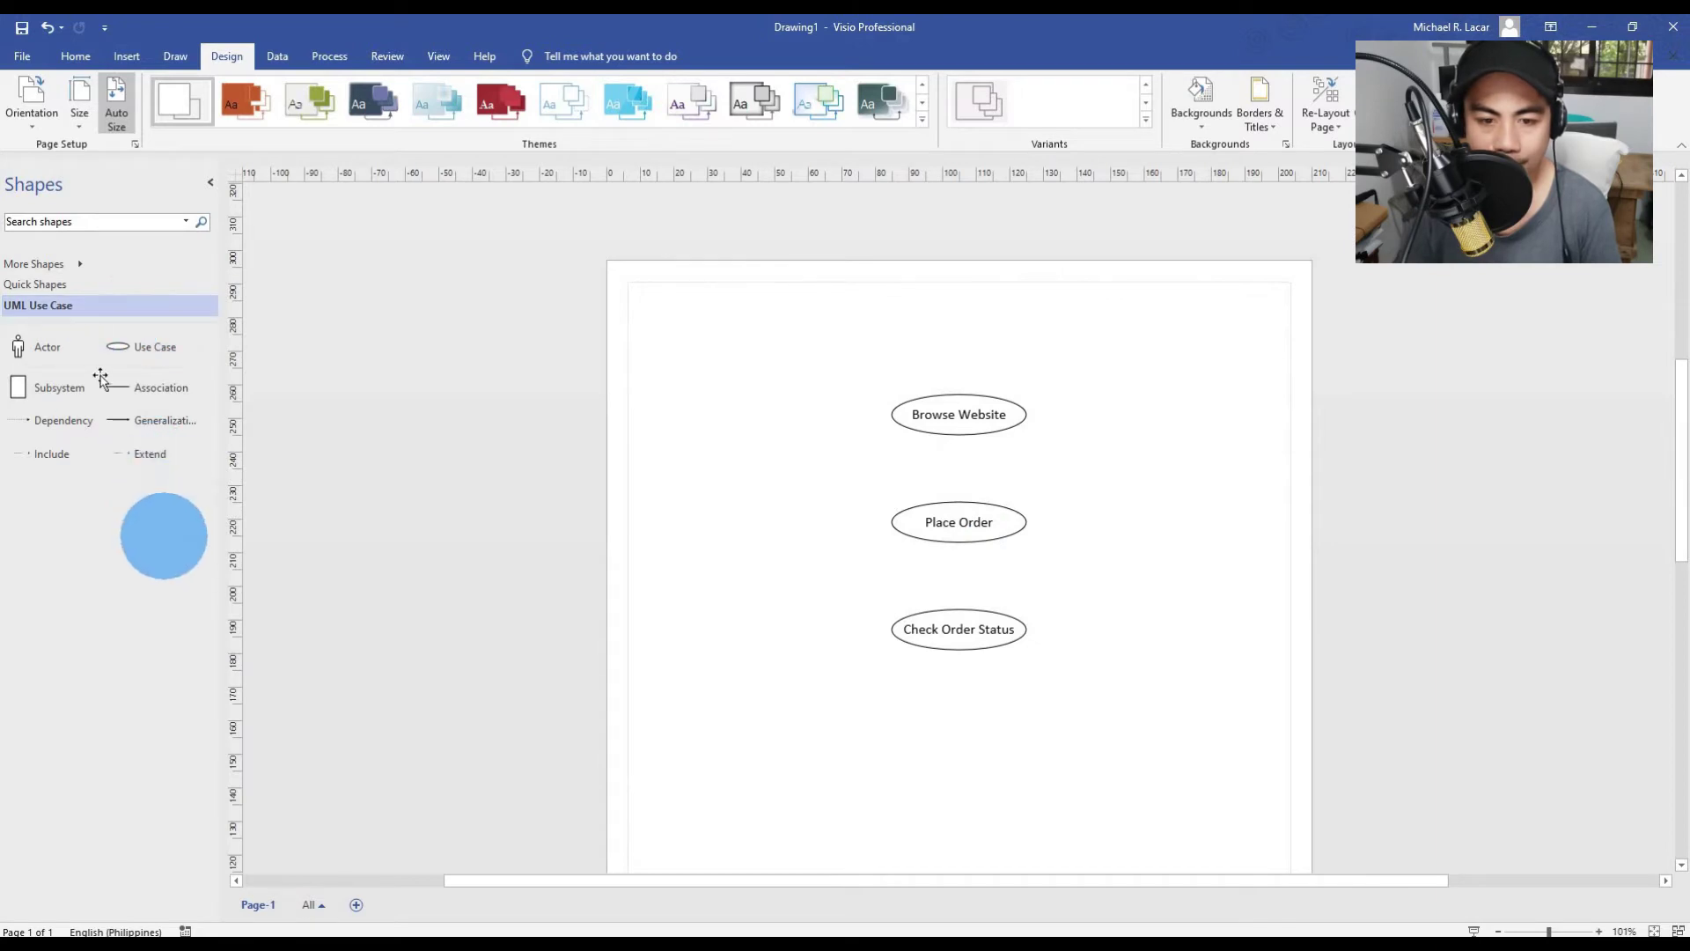
pyautogui.click(82, 266)
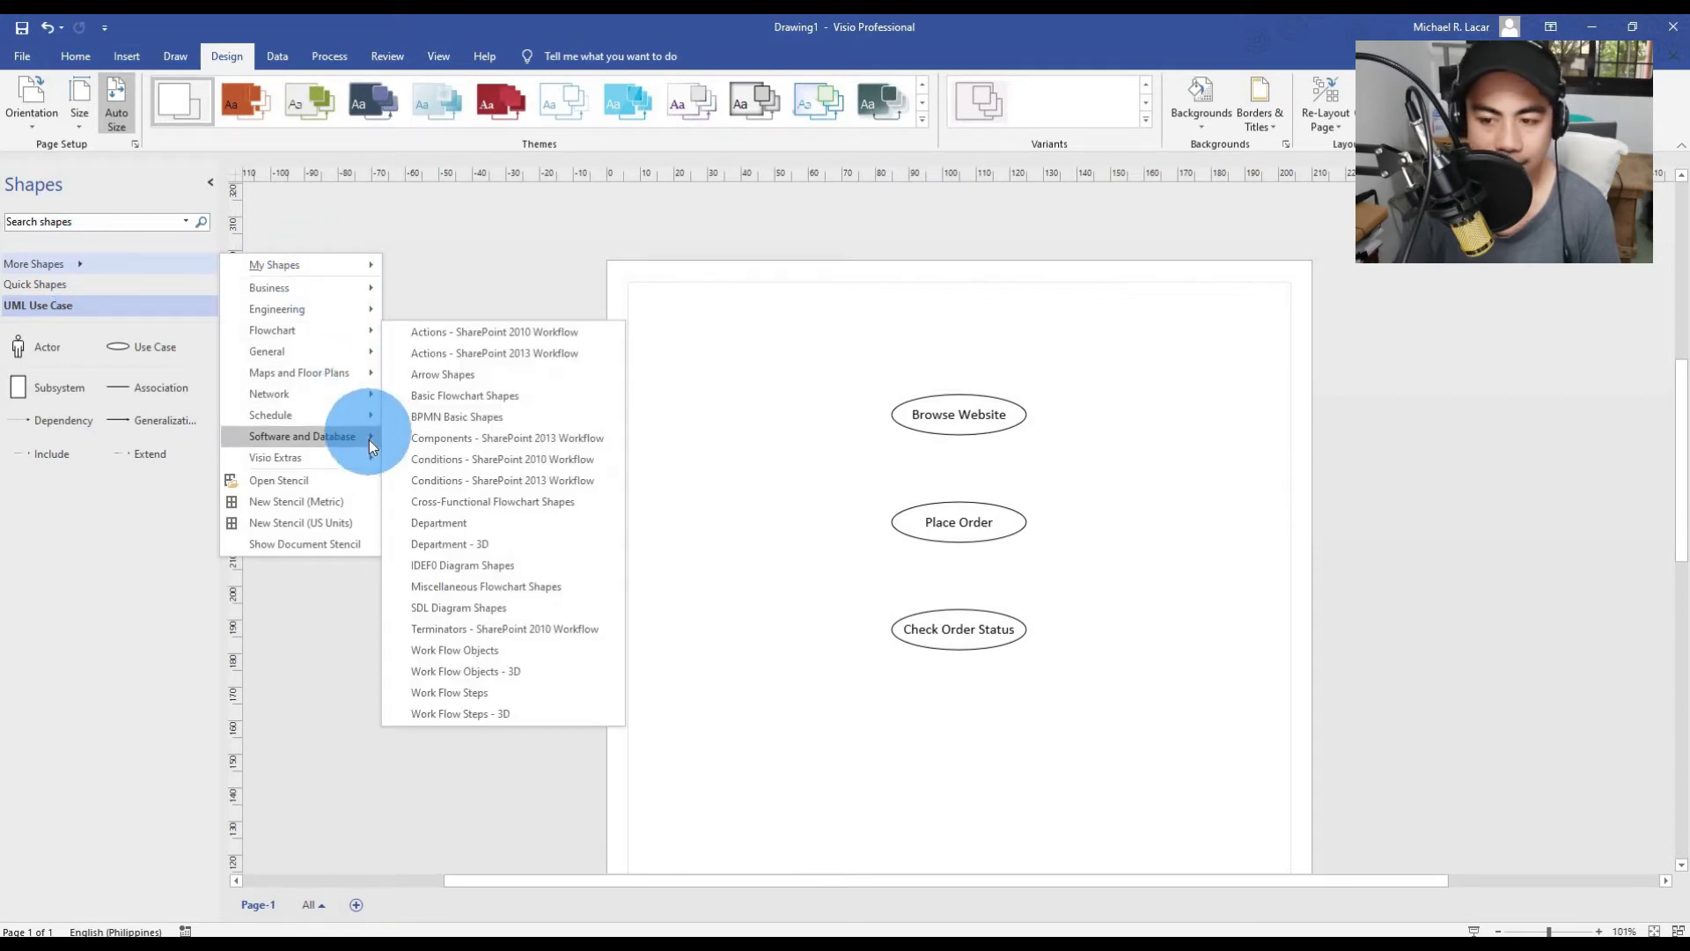
pyautogui.moveTo(368, 440)
pyautogui.moveTo(479, 460)
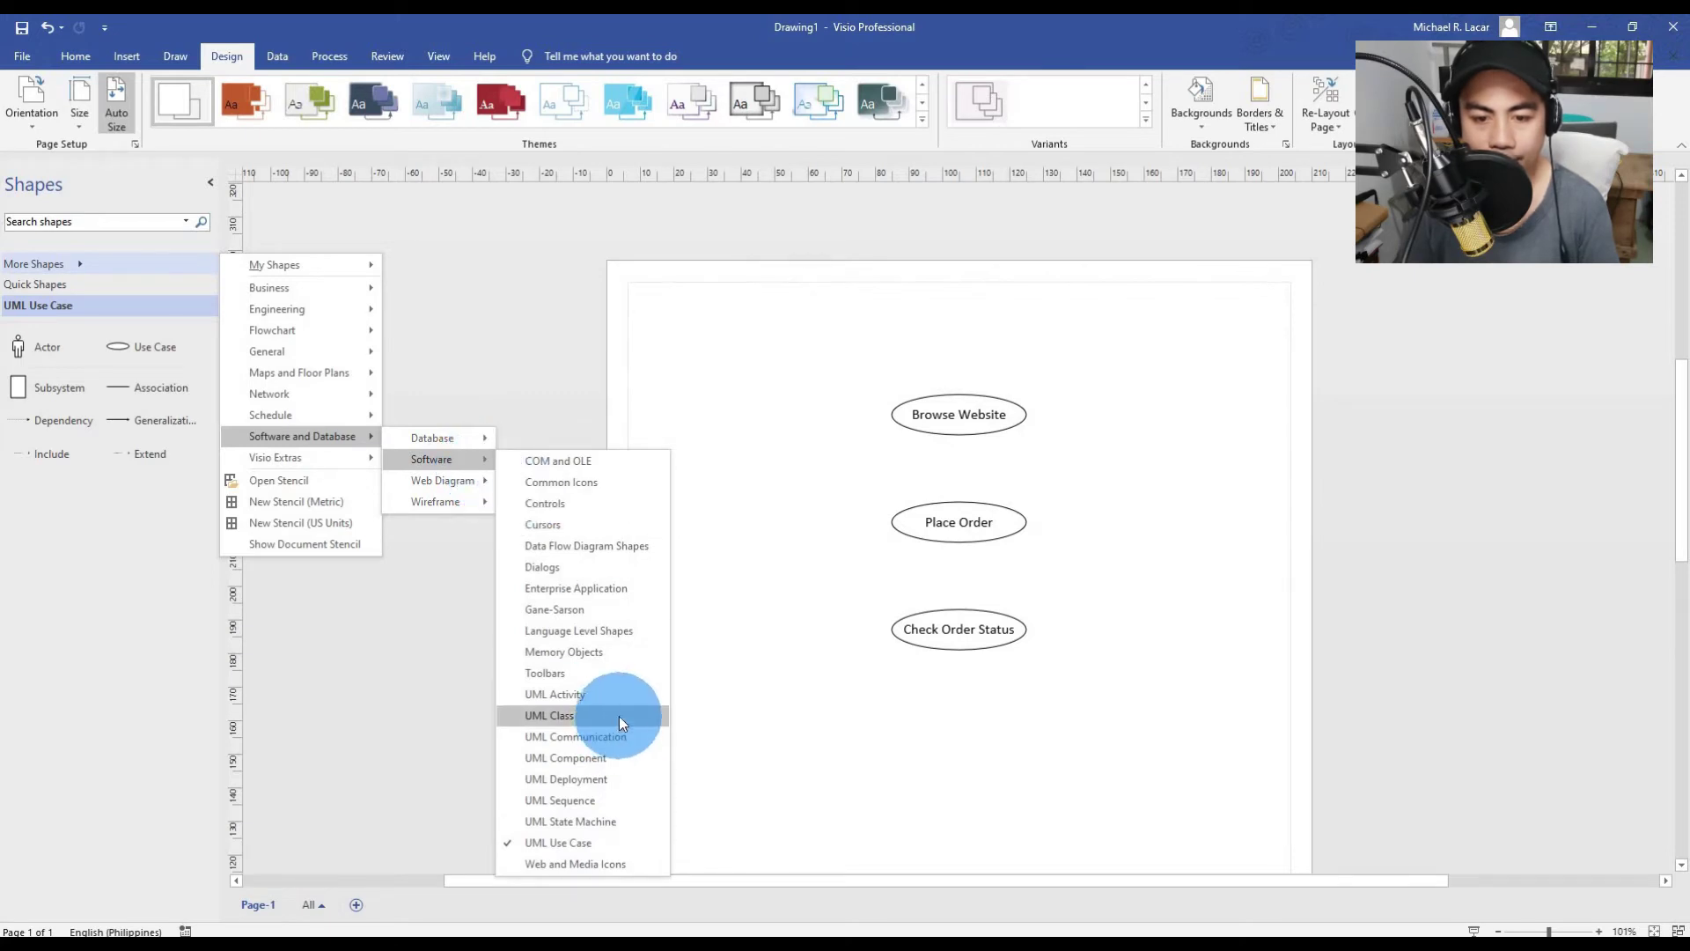
# Step: Drop a Package (expanded) over the use cases and resize its sides to enclose them snugly
pyautogui.click(134, 723)
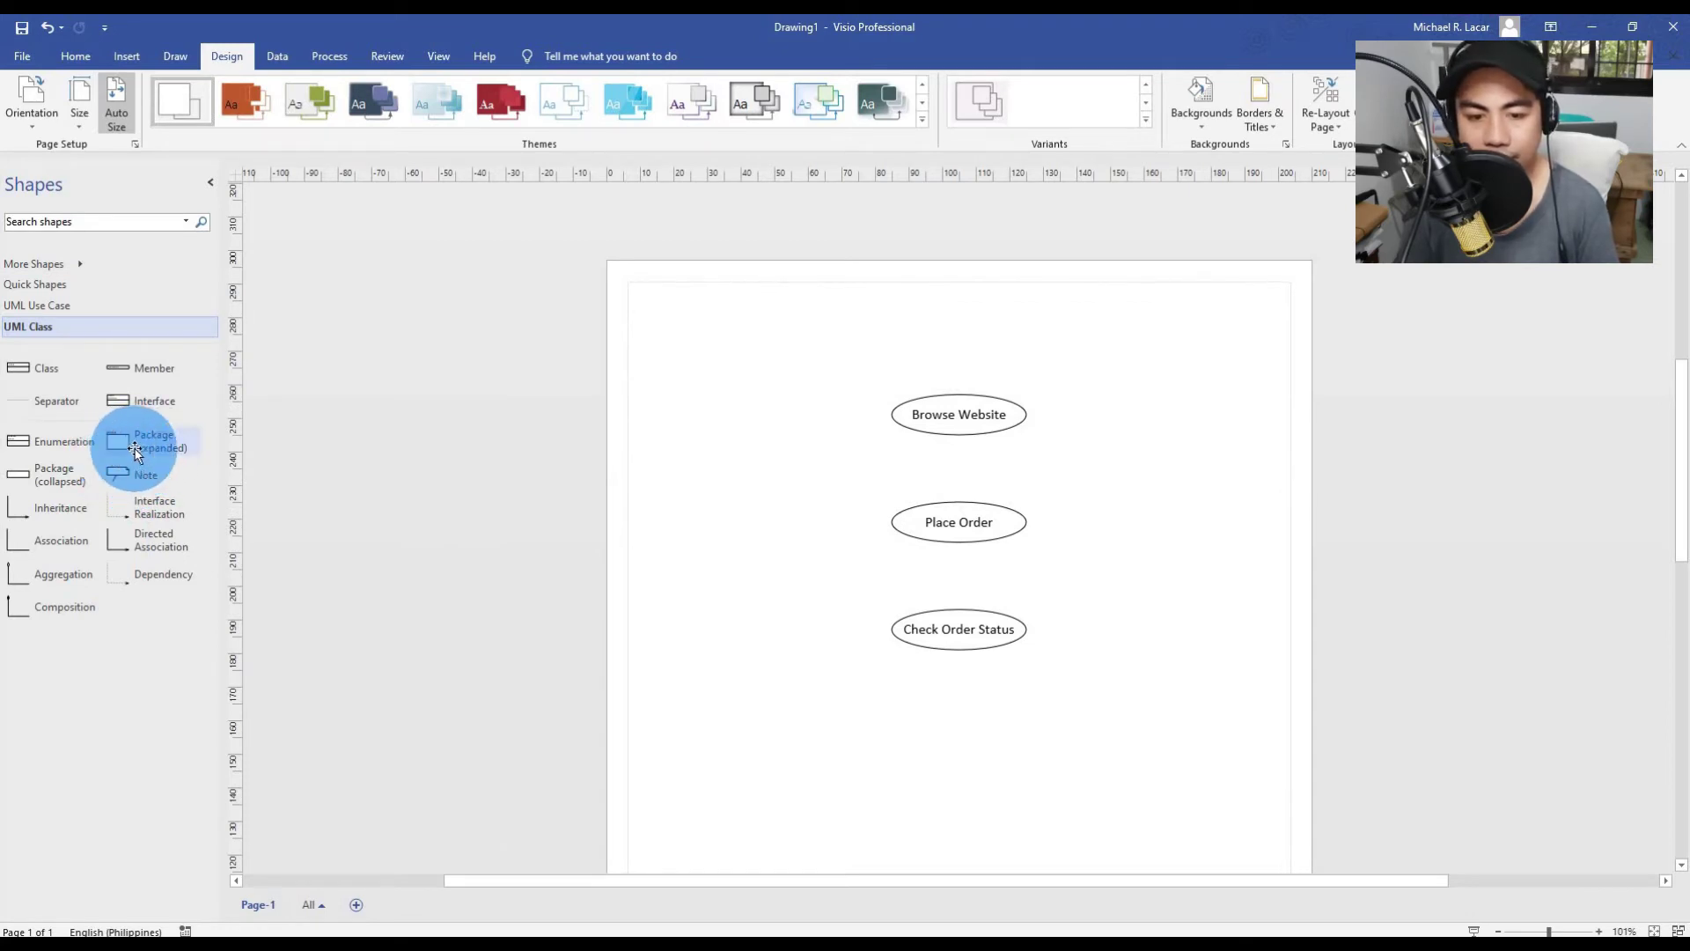
pyautogui.moveTo(136, 451); pyautogui.dragTo(883, 432)
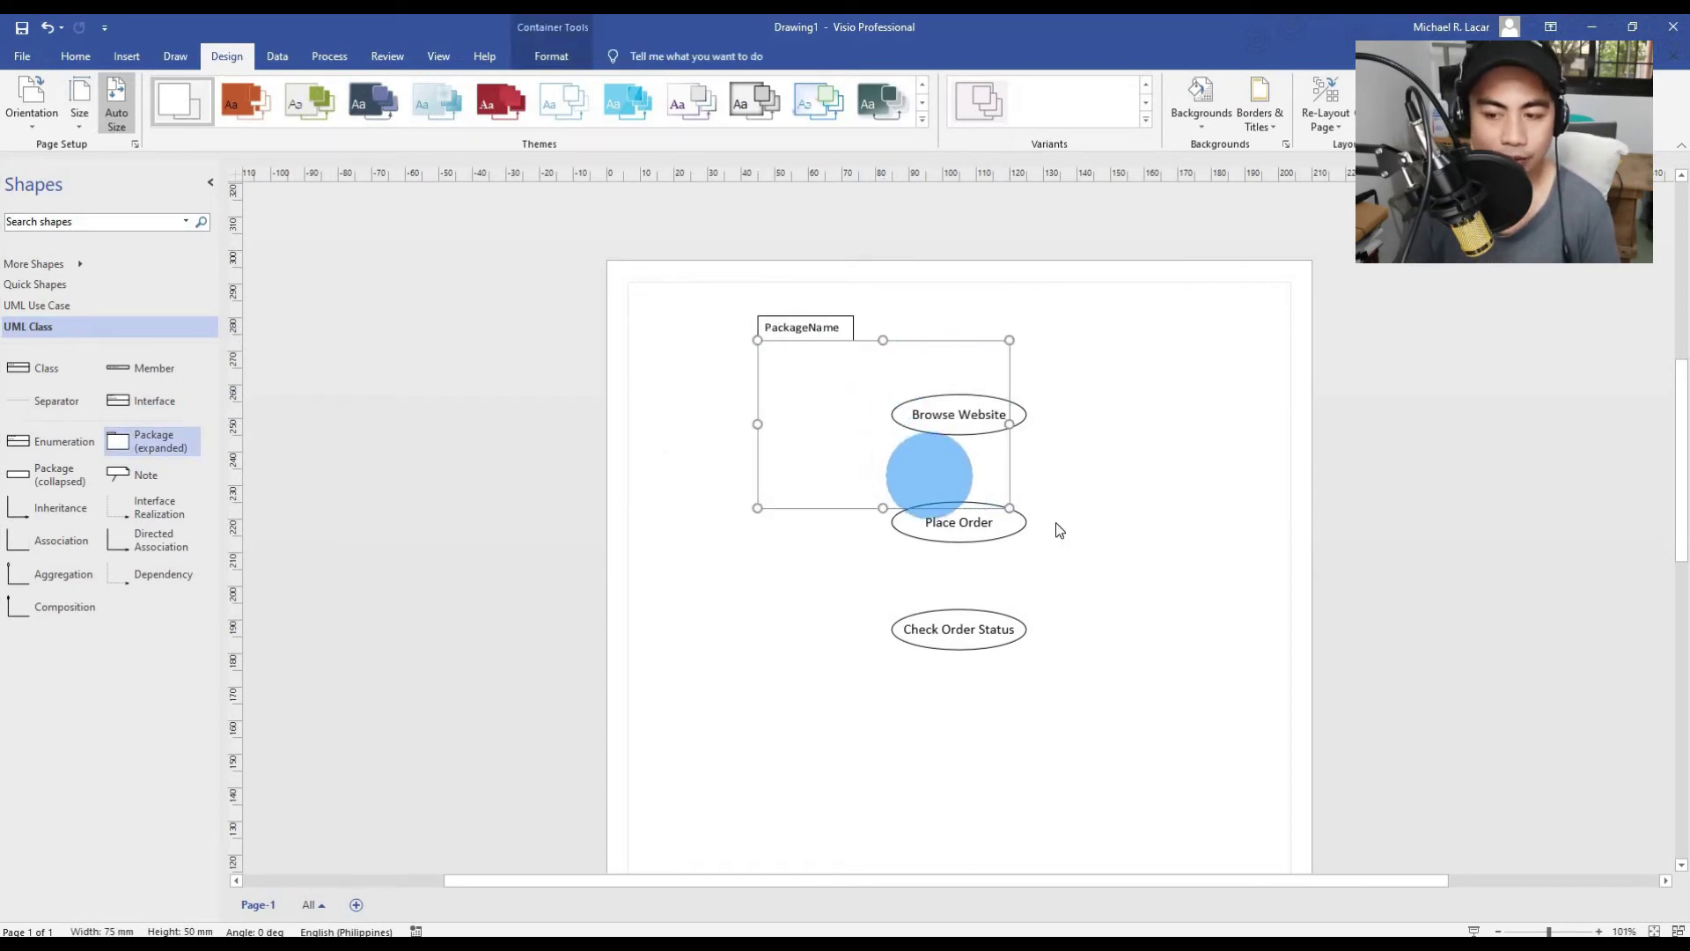
pyautogui.moveTo(1009, 508); pyautogui.dragTo(1060, 542)
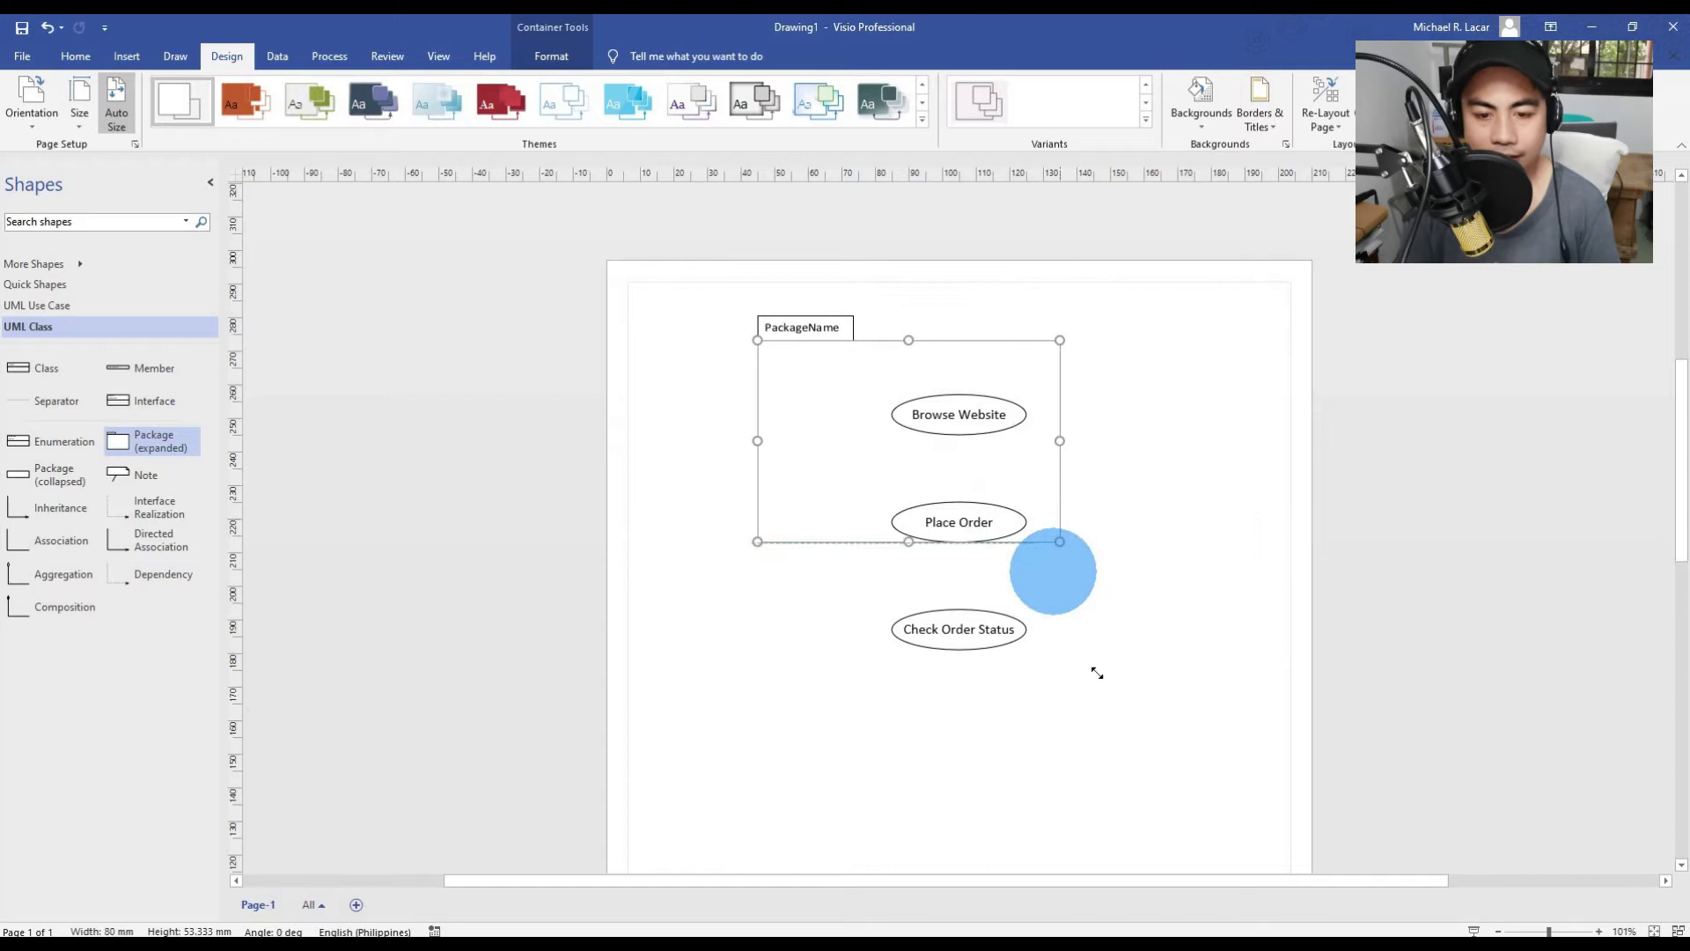
pyautogui.moveTo(1097, 672); pyautogui.dragTo(1261, 675)
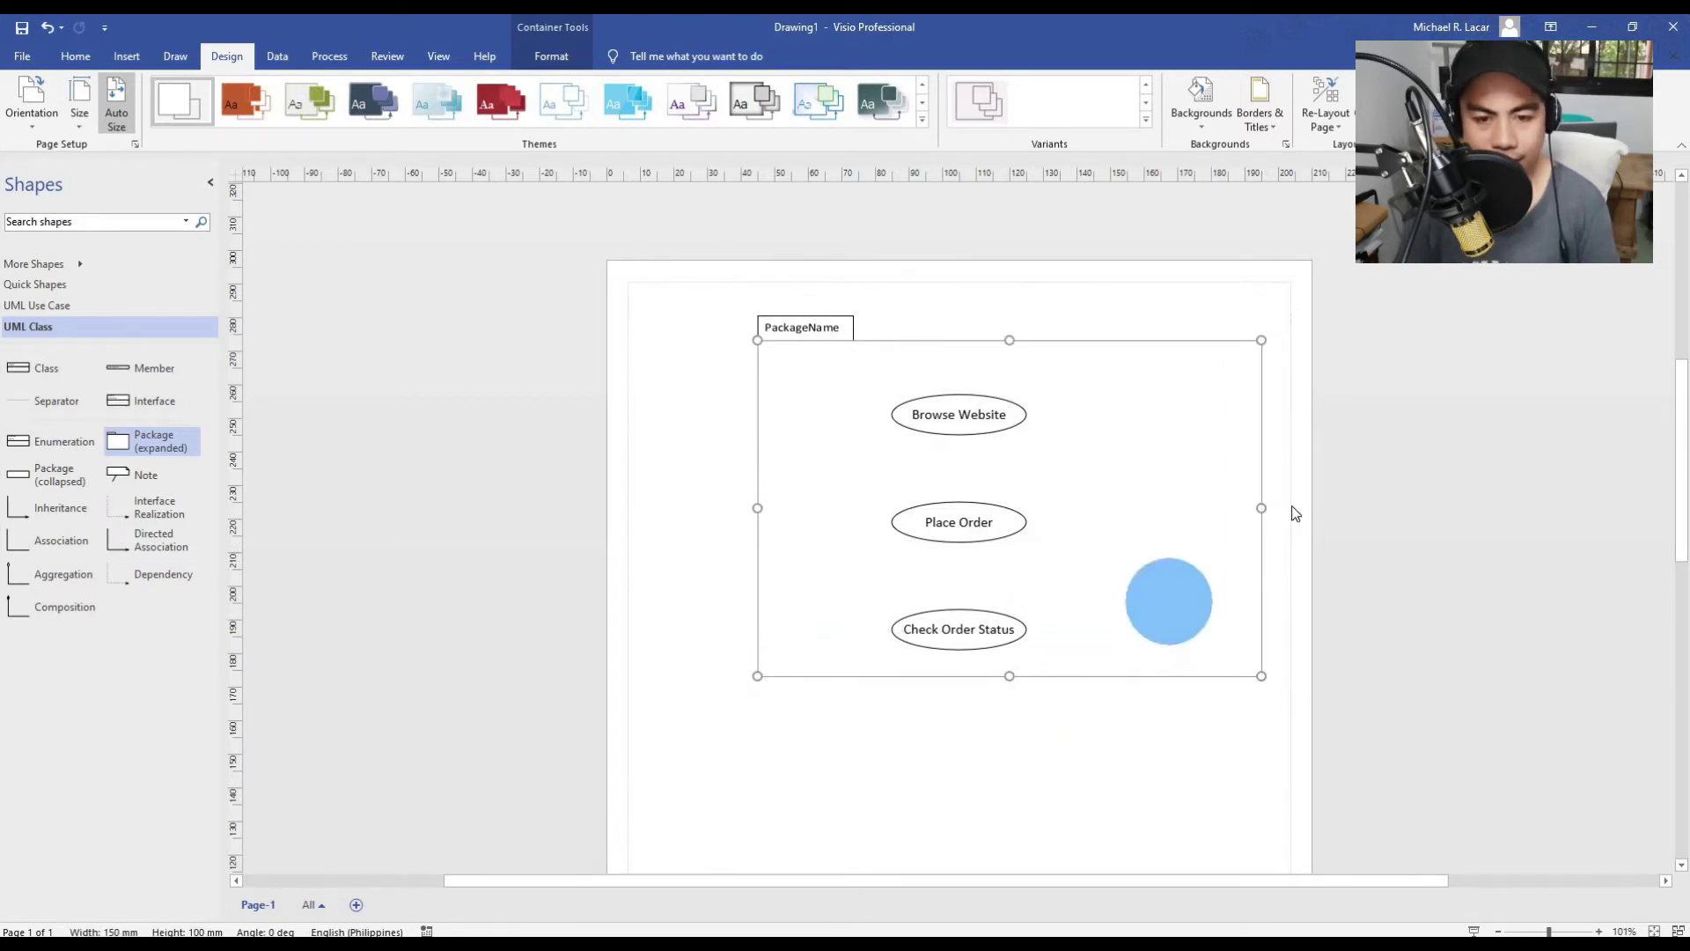
pyautogui.moveTo(1263, 508); pyautogui.dragTo(1077, 511)
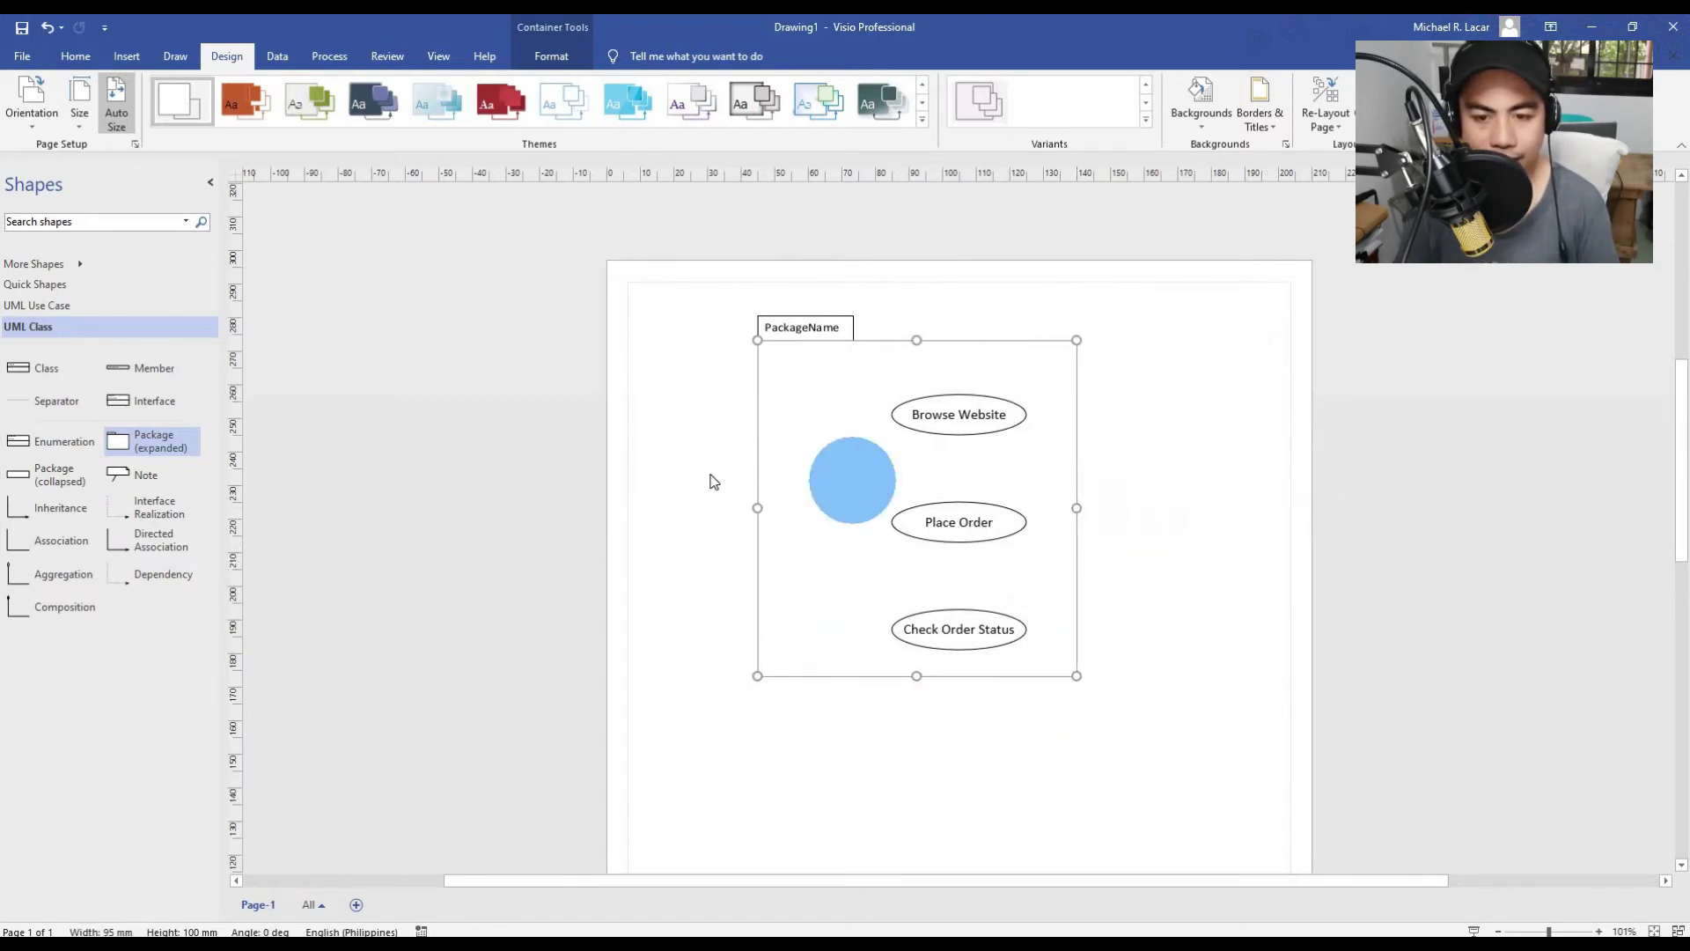
pyautogui.moveTo(757, 508); pyautogui.dragTo(859, 508)
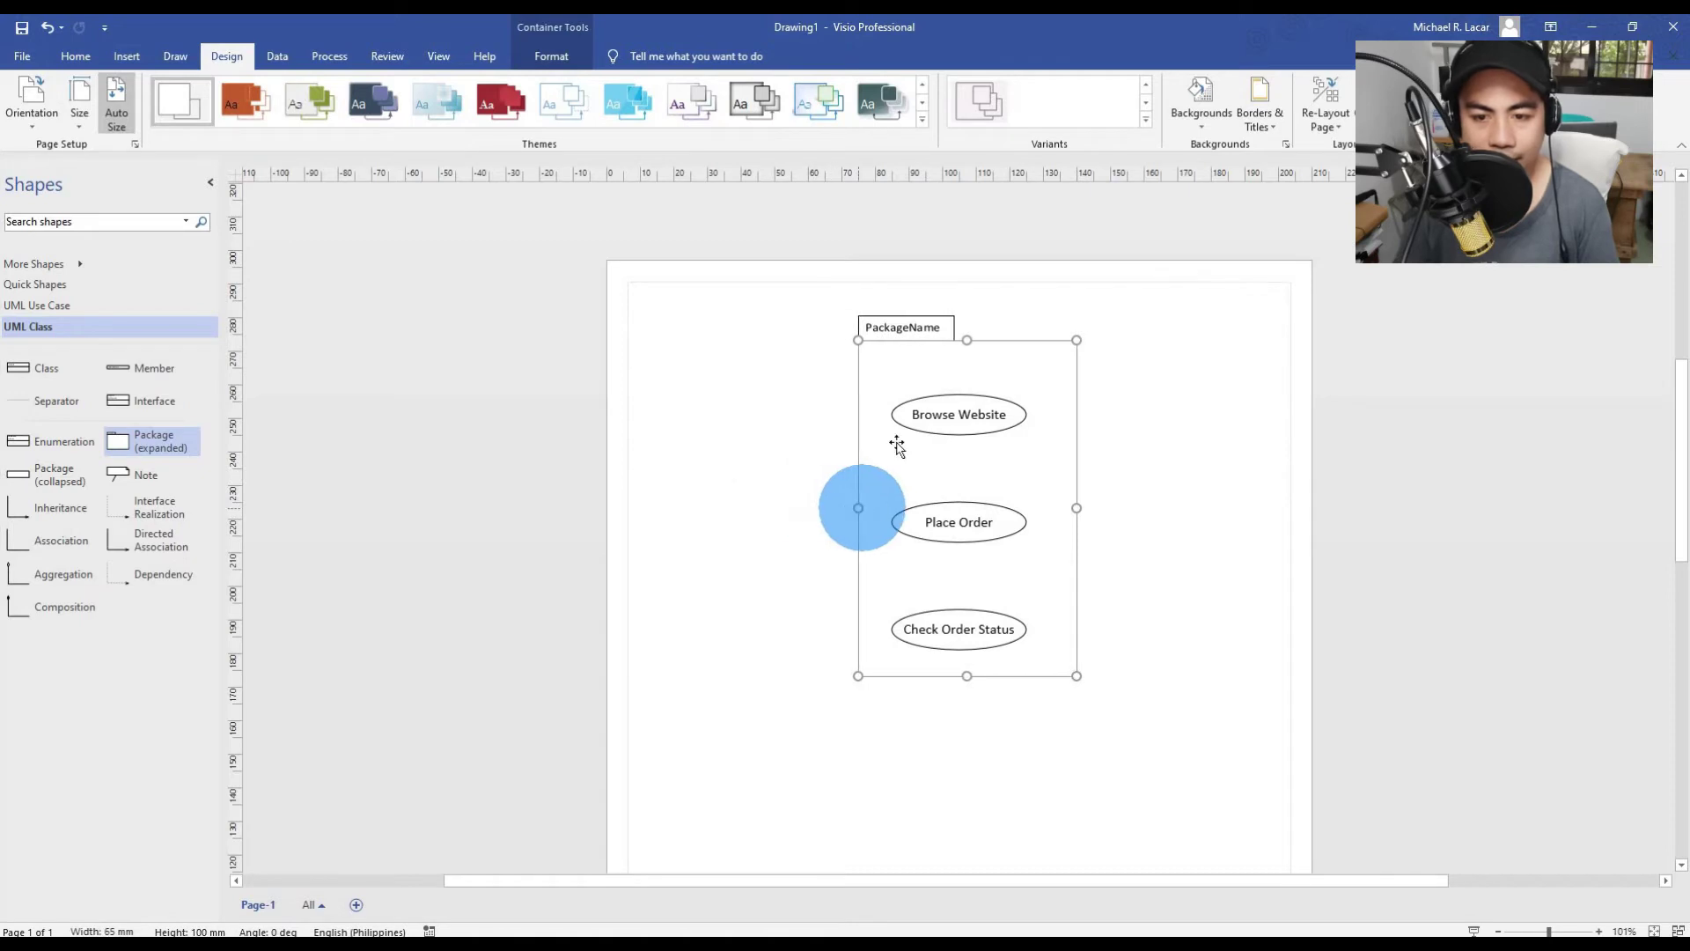
pyautogui.click(921, 328)
# Step: Retitle the PackageName header to 'Shopping Application' and nudge the package slightly left
pyautogui.doubleClick(920, 328)
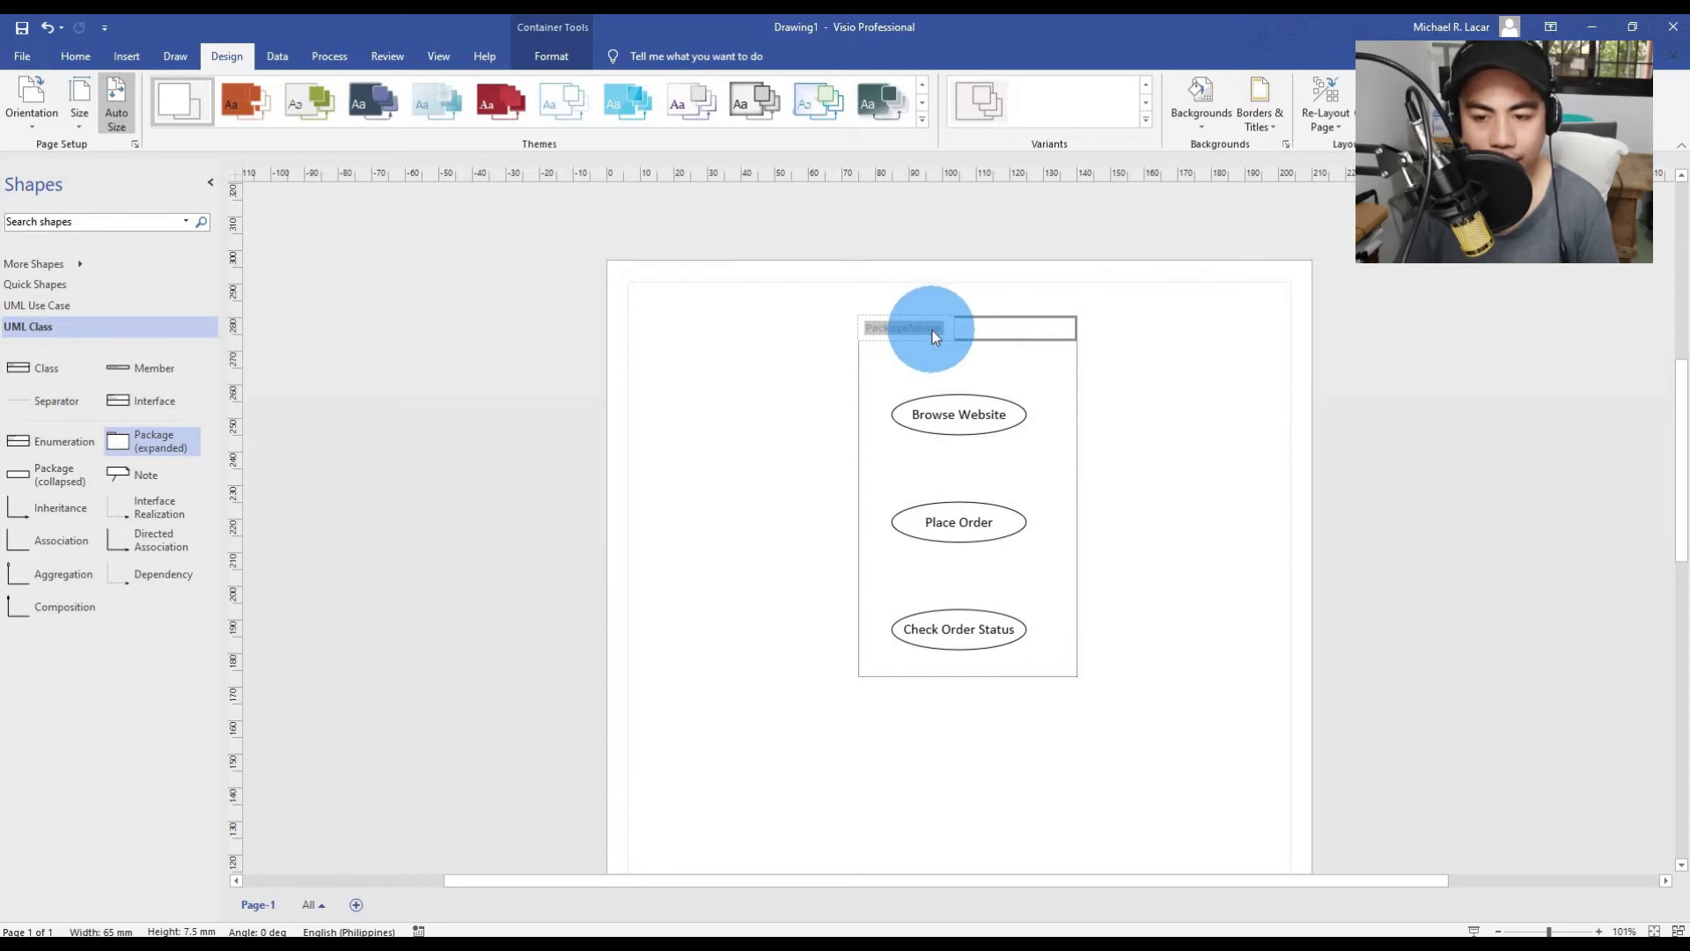
pyautogui.write('Shoppi')
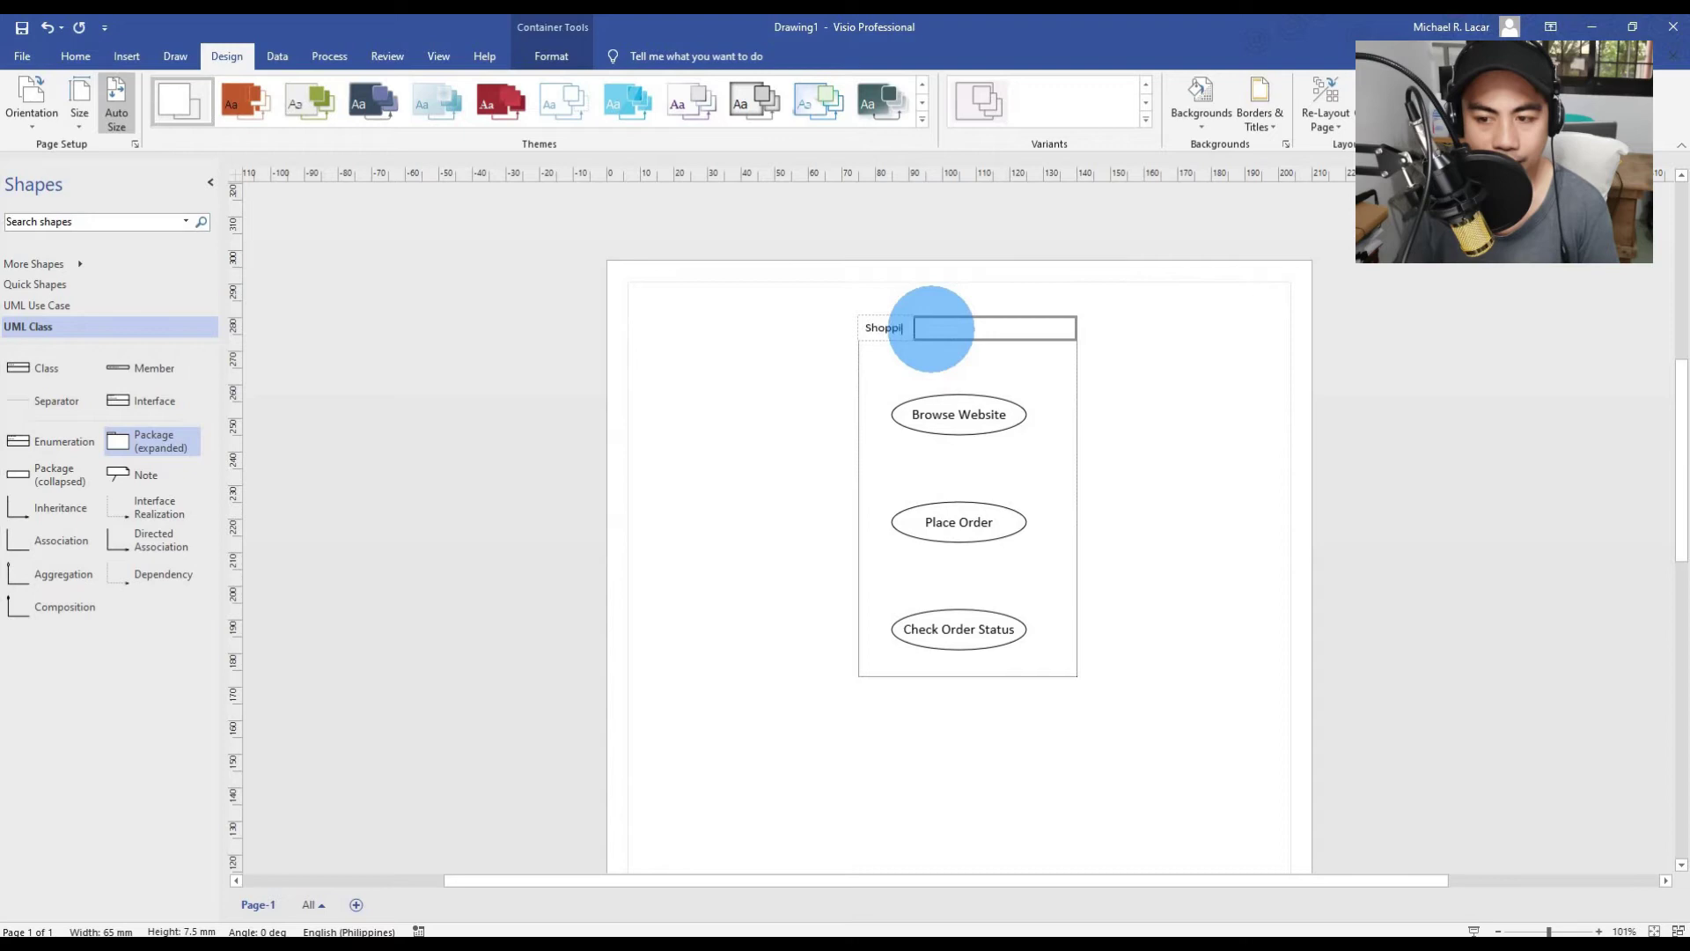
pyautogui.write('ng Application')
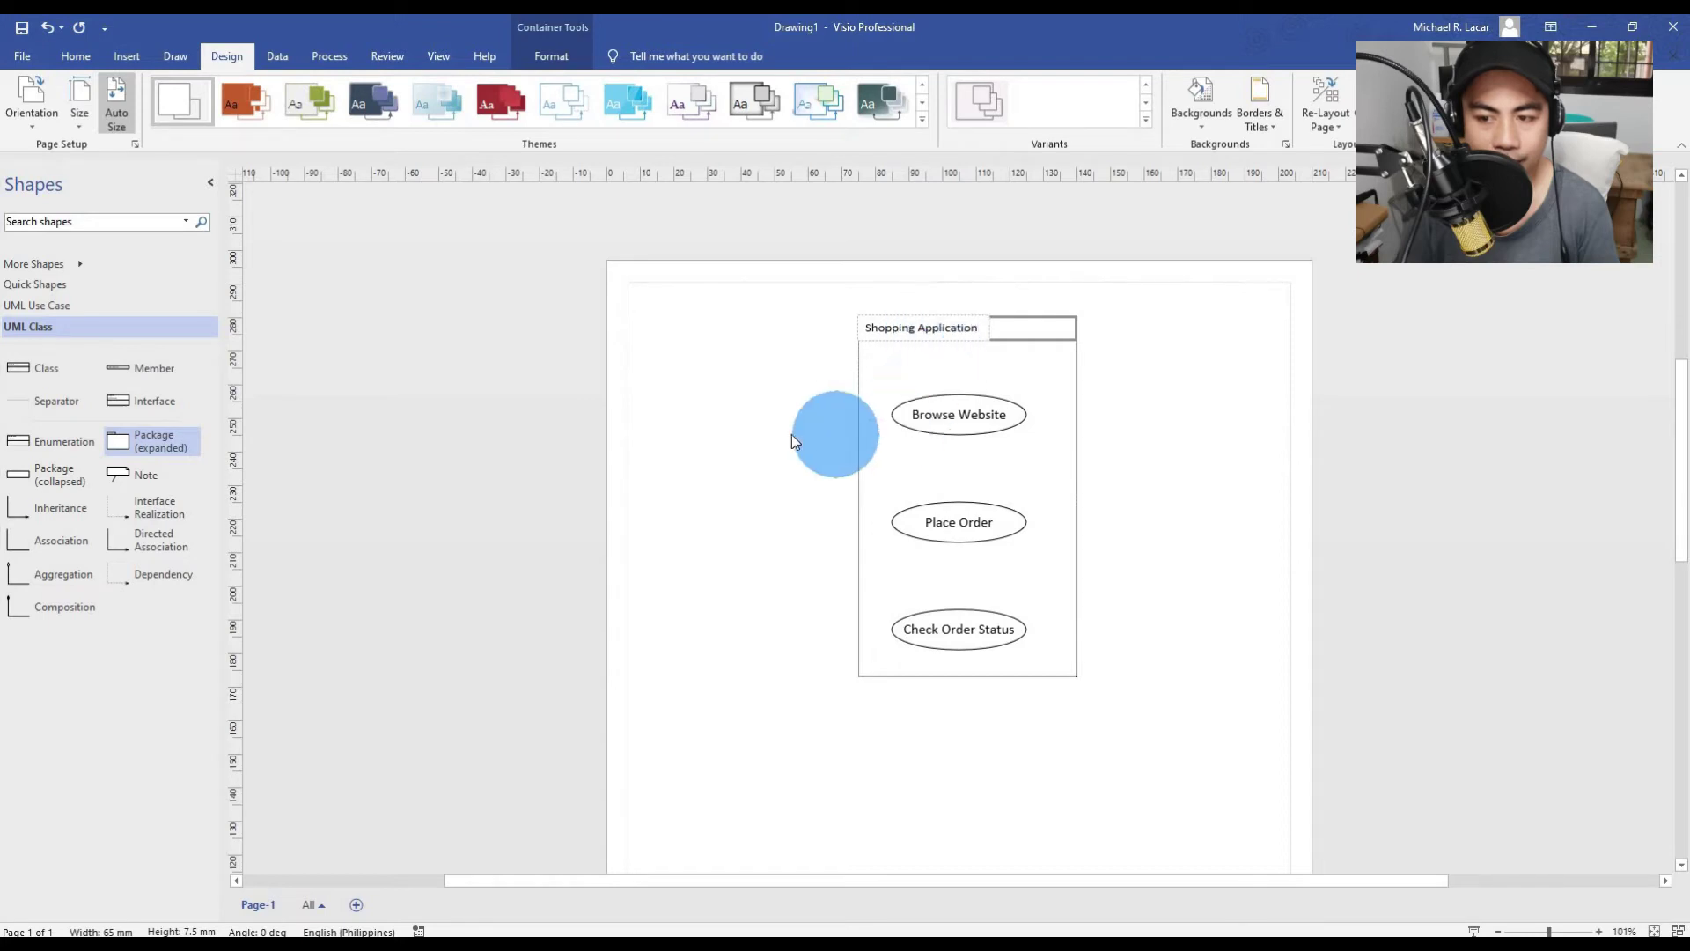
pyautogui.click(790, 435)
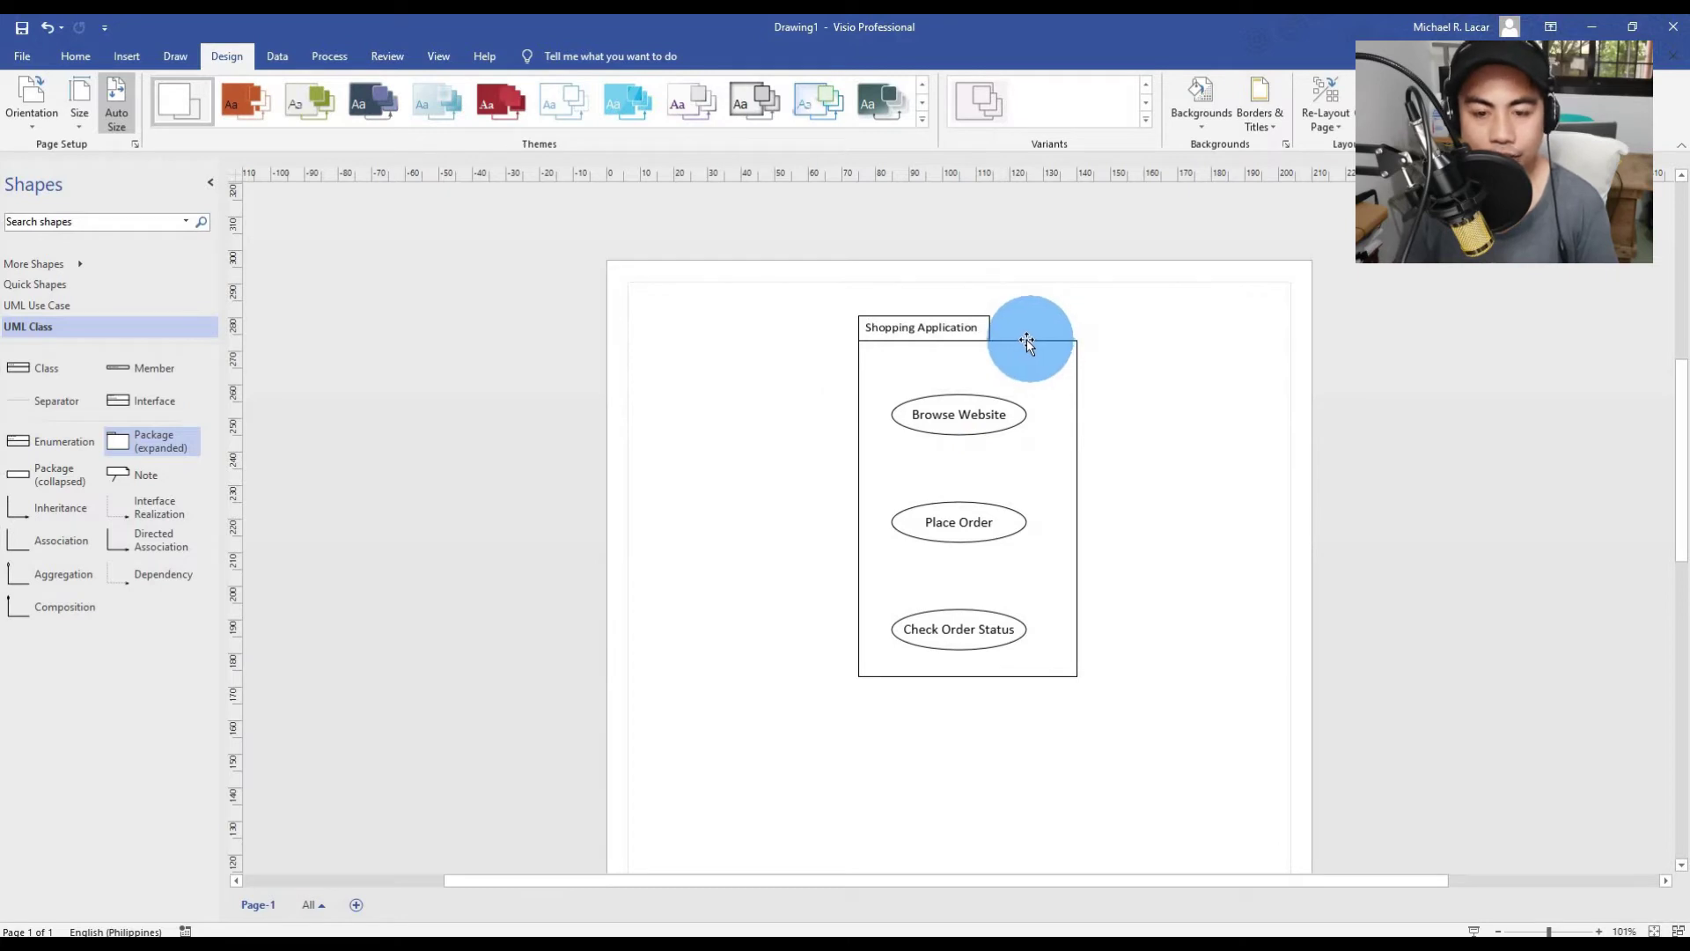
pyautogui.moveTo(1026, 340); pyautogui.dragTo(1019, 341)
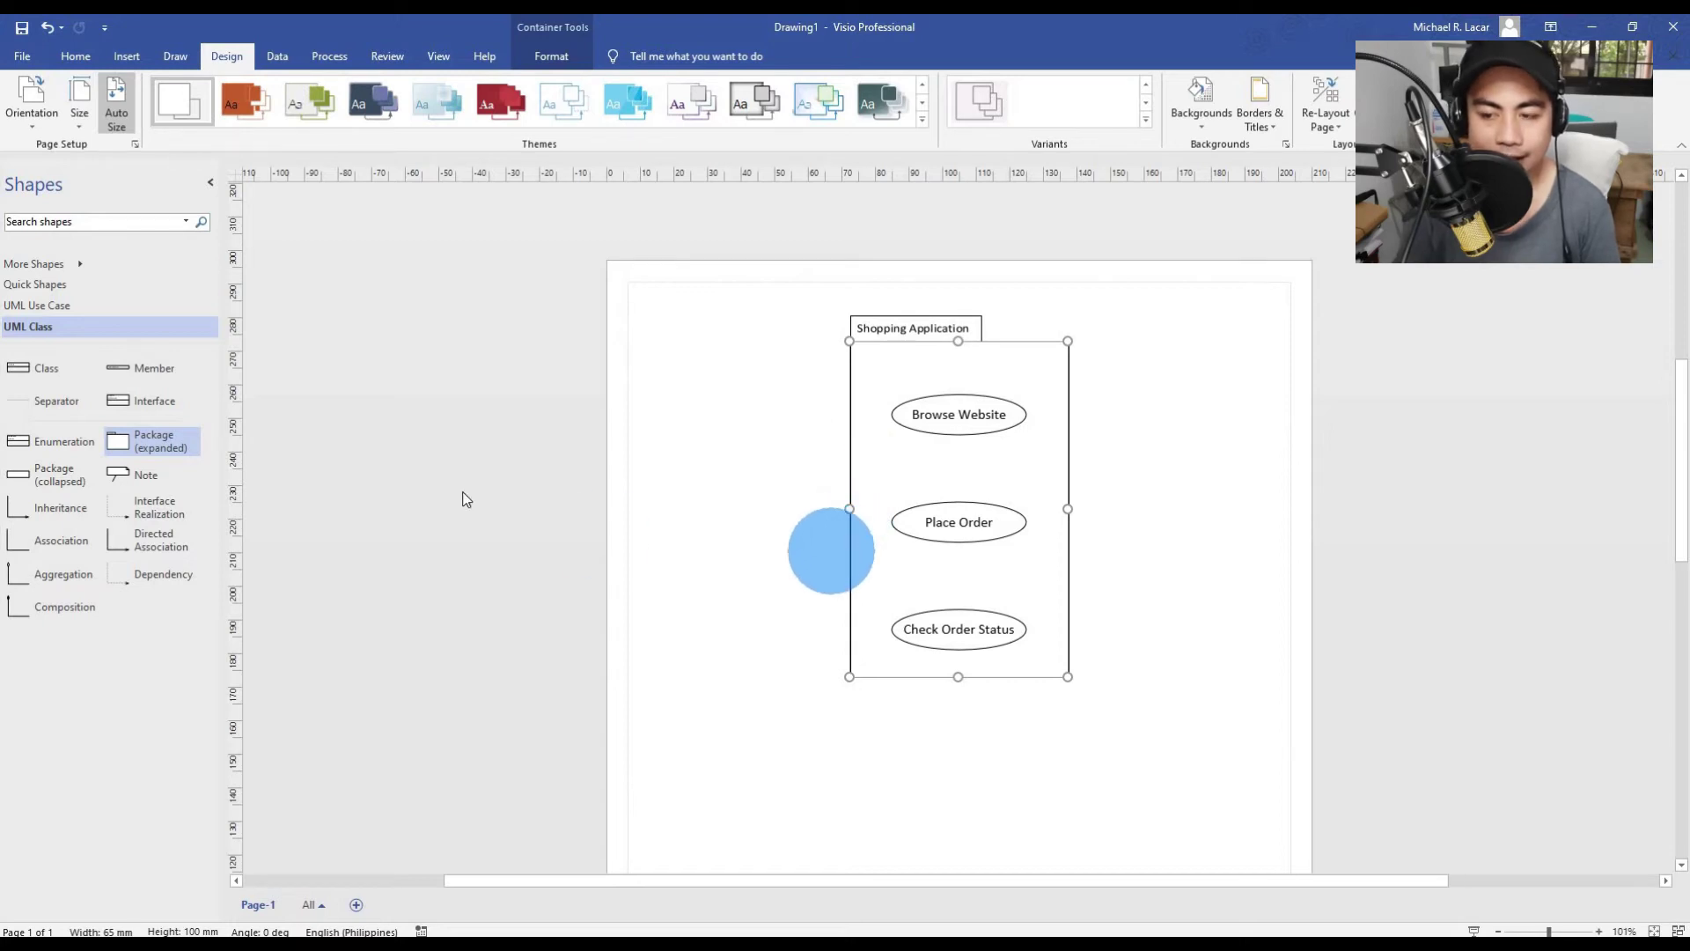
# Step: Place an Actor from the UML Use Case stencil left of the package, labelled 'shopper'
pyautogui.click(49, 308)
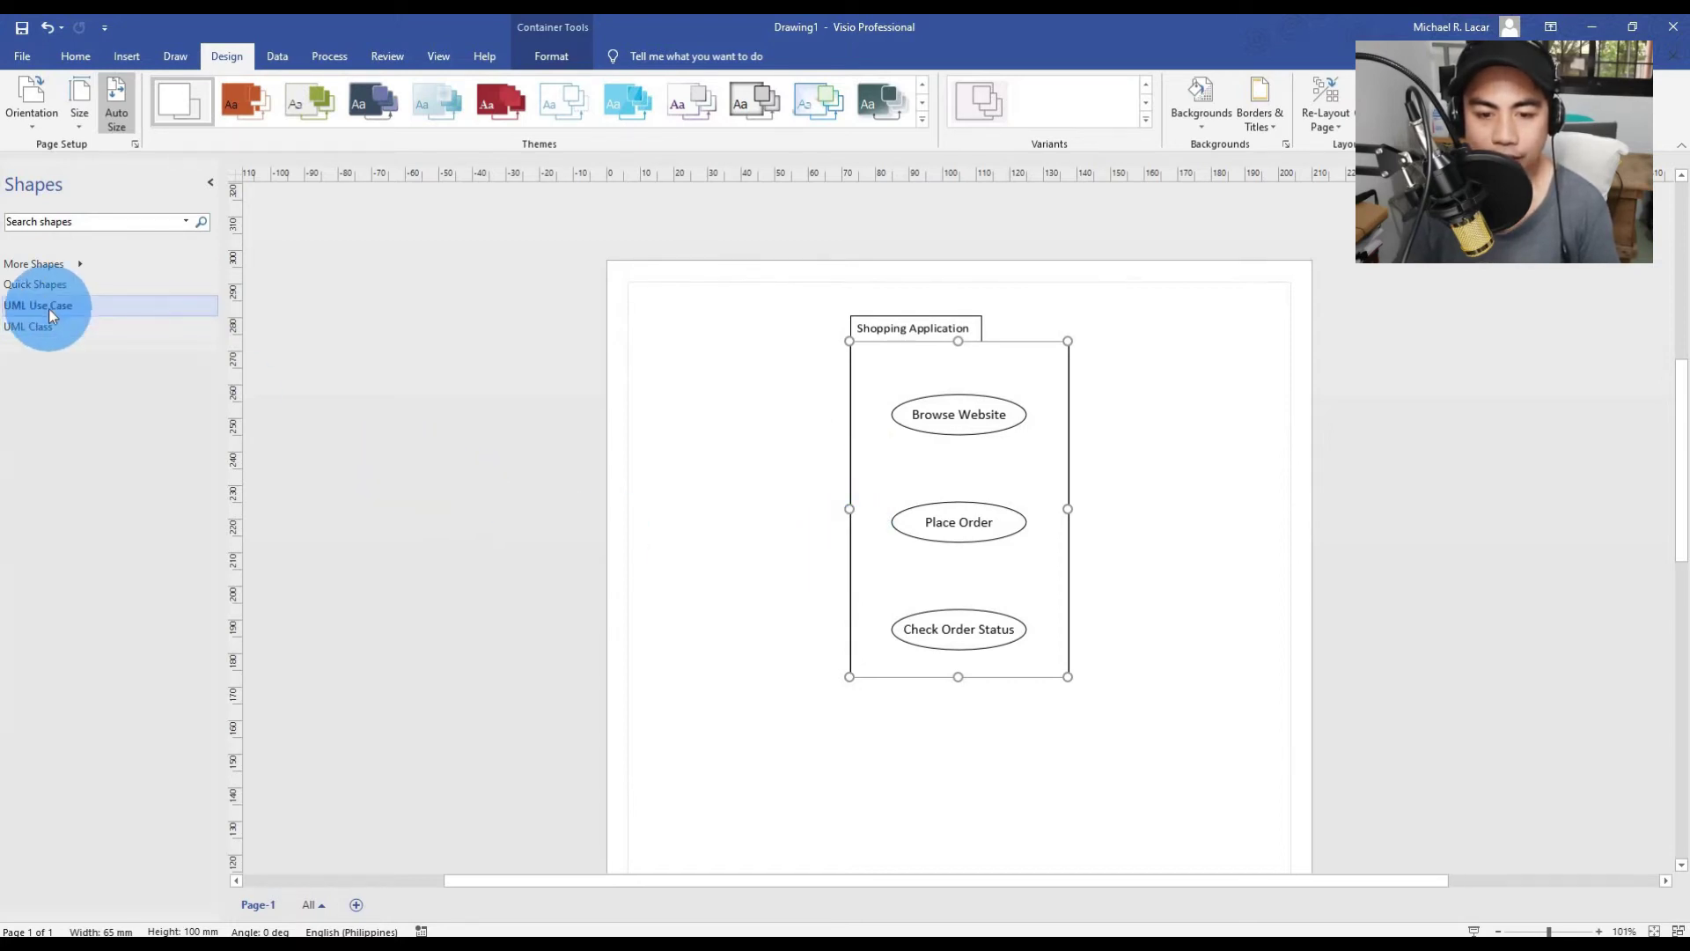
pyautogui.moveTo(39, 376); pyautogui.dragTo(738, 405)
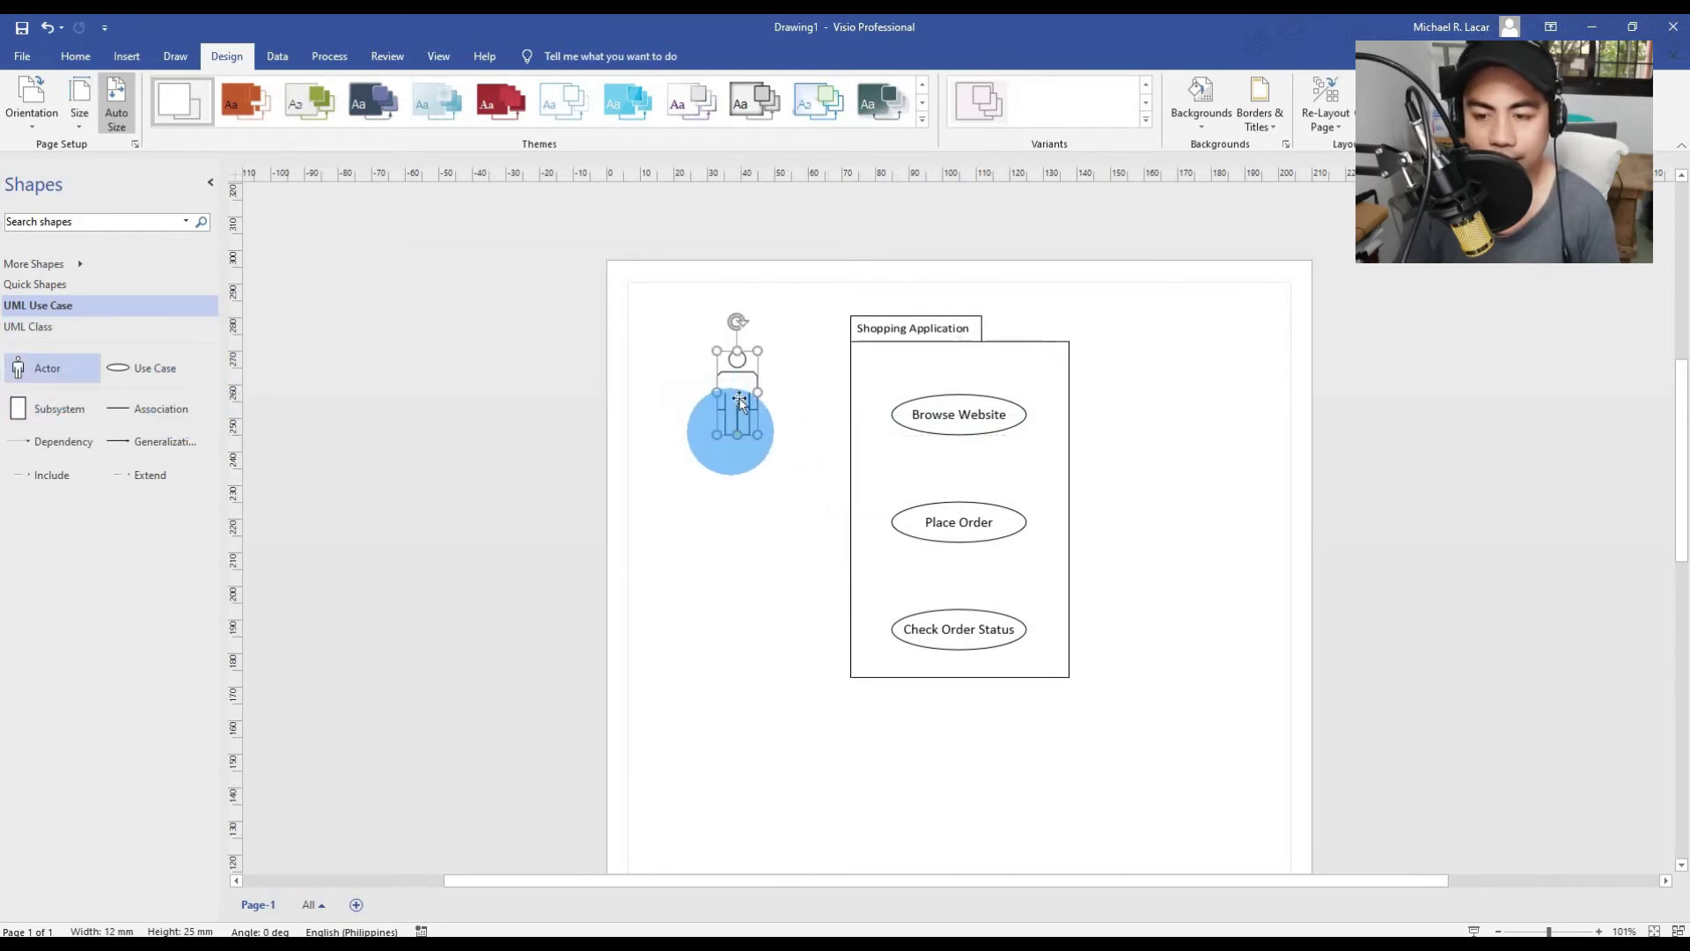
pyautogui.rightClick(755, 401)
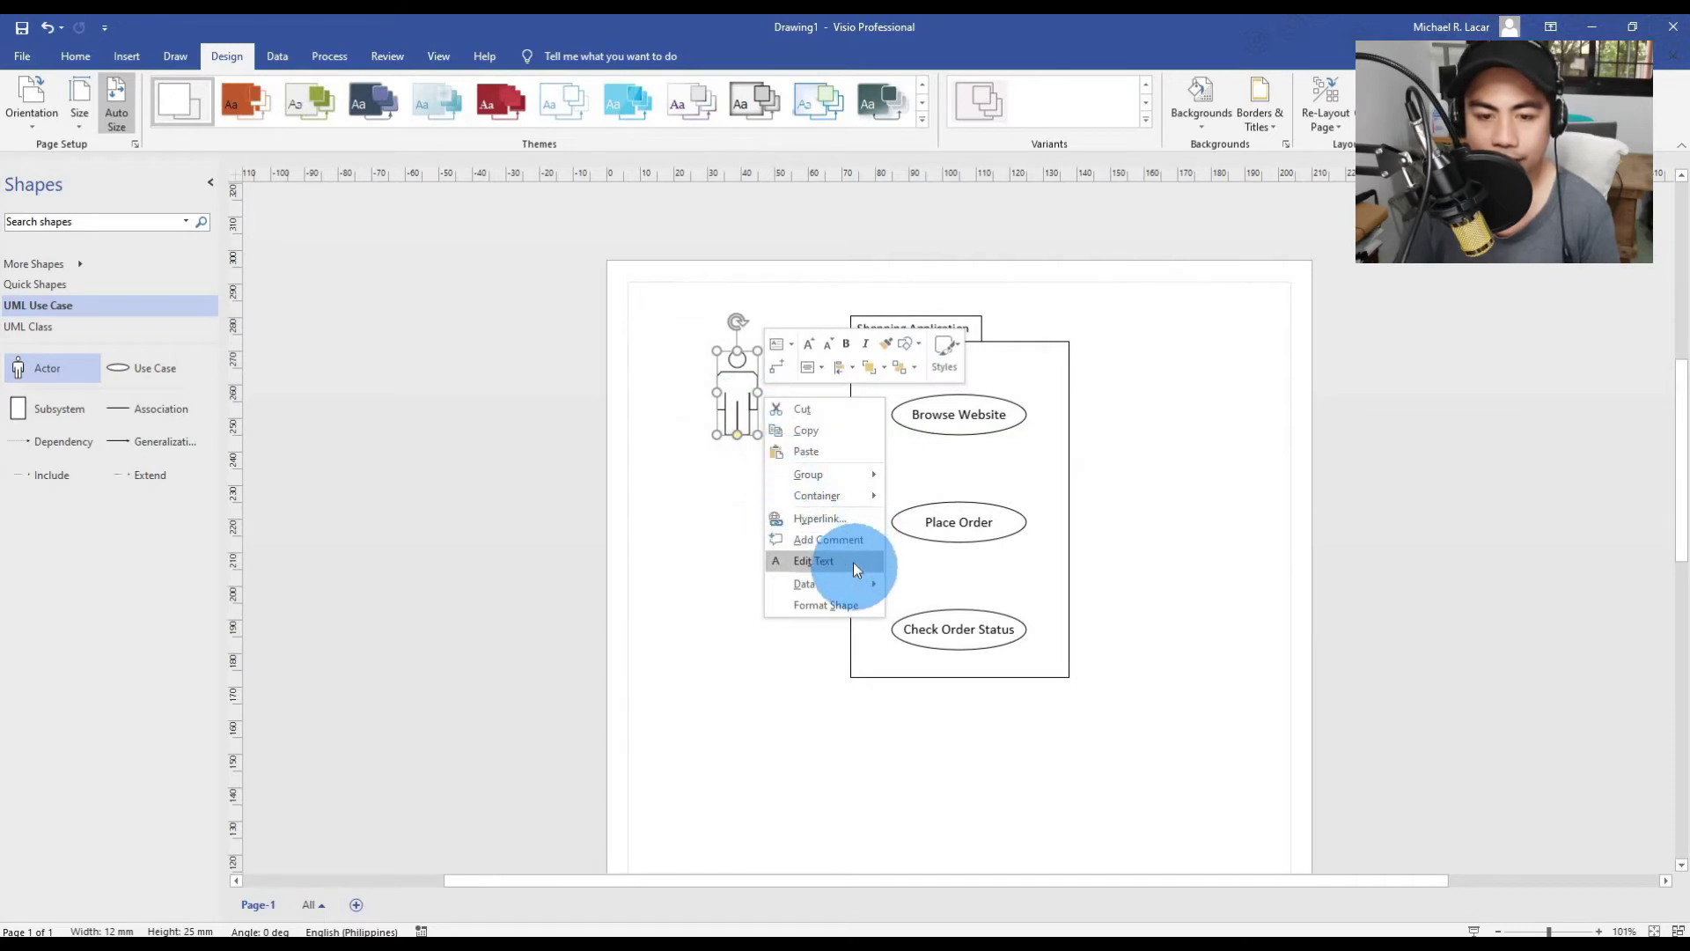
pyautogui.click(853, 561)
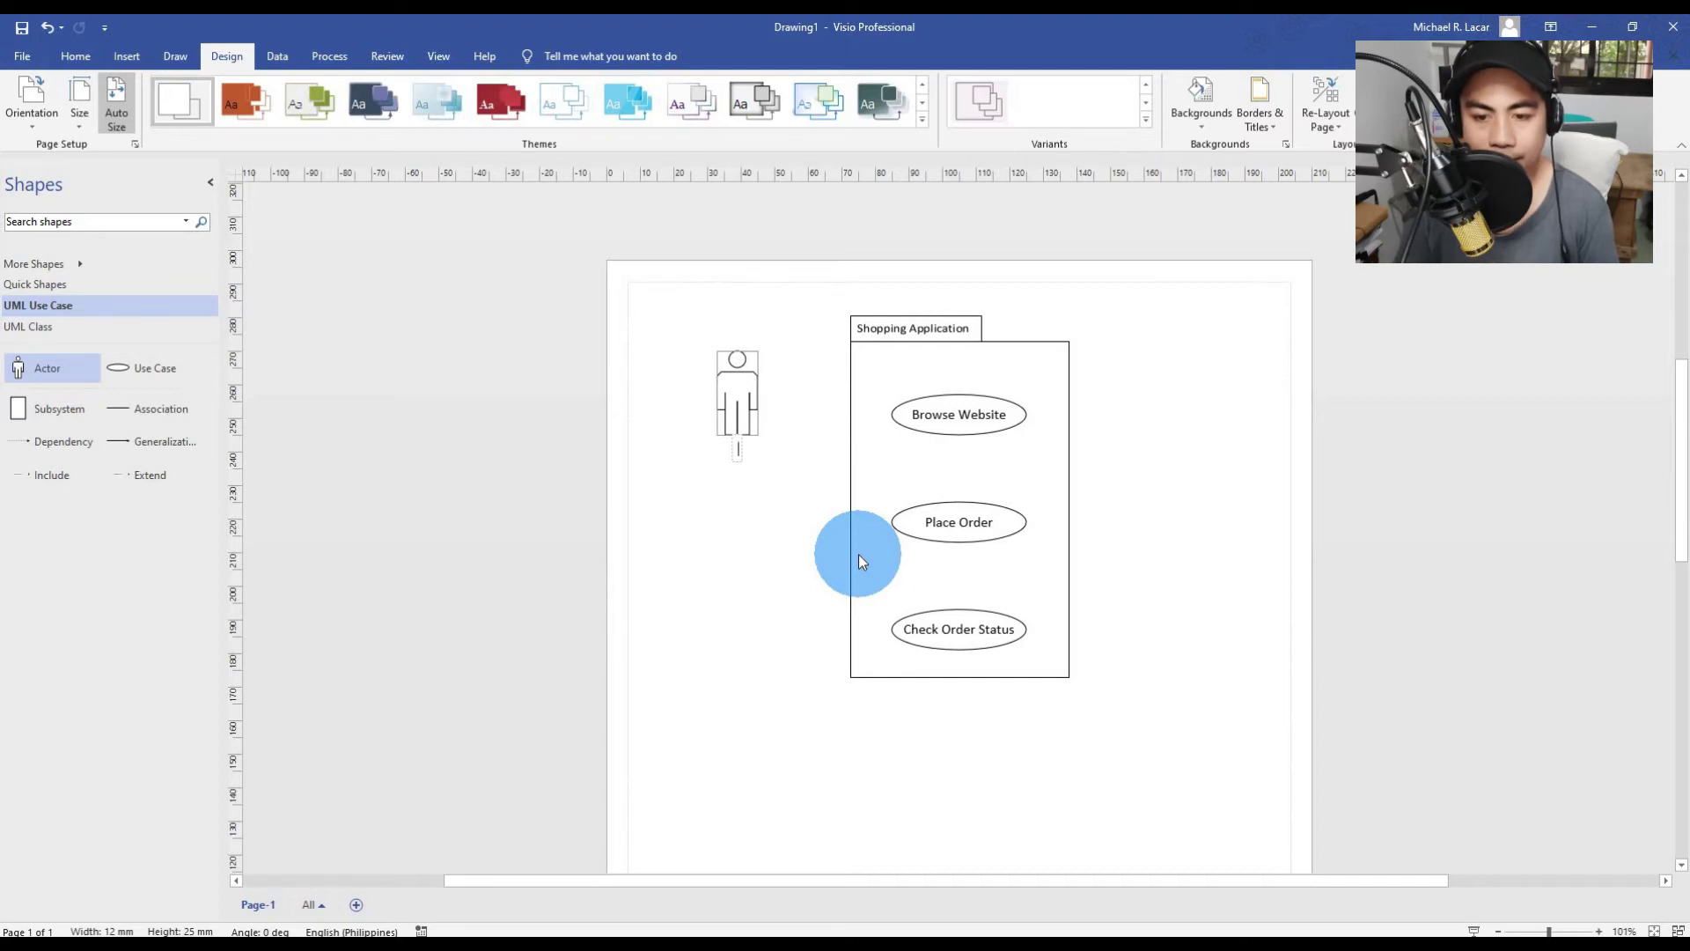
pyautogui.write('sh')
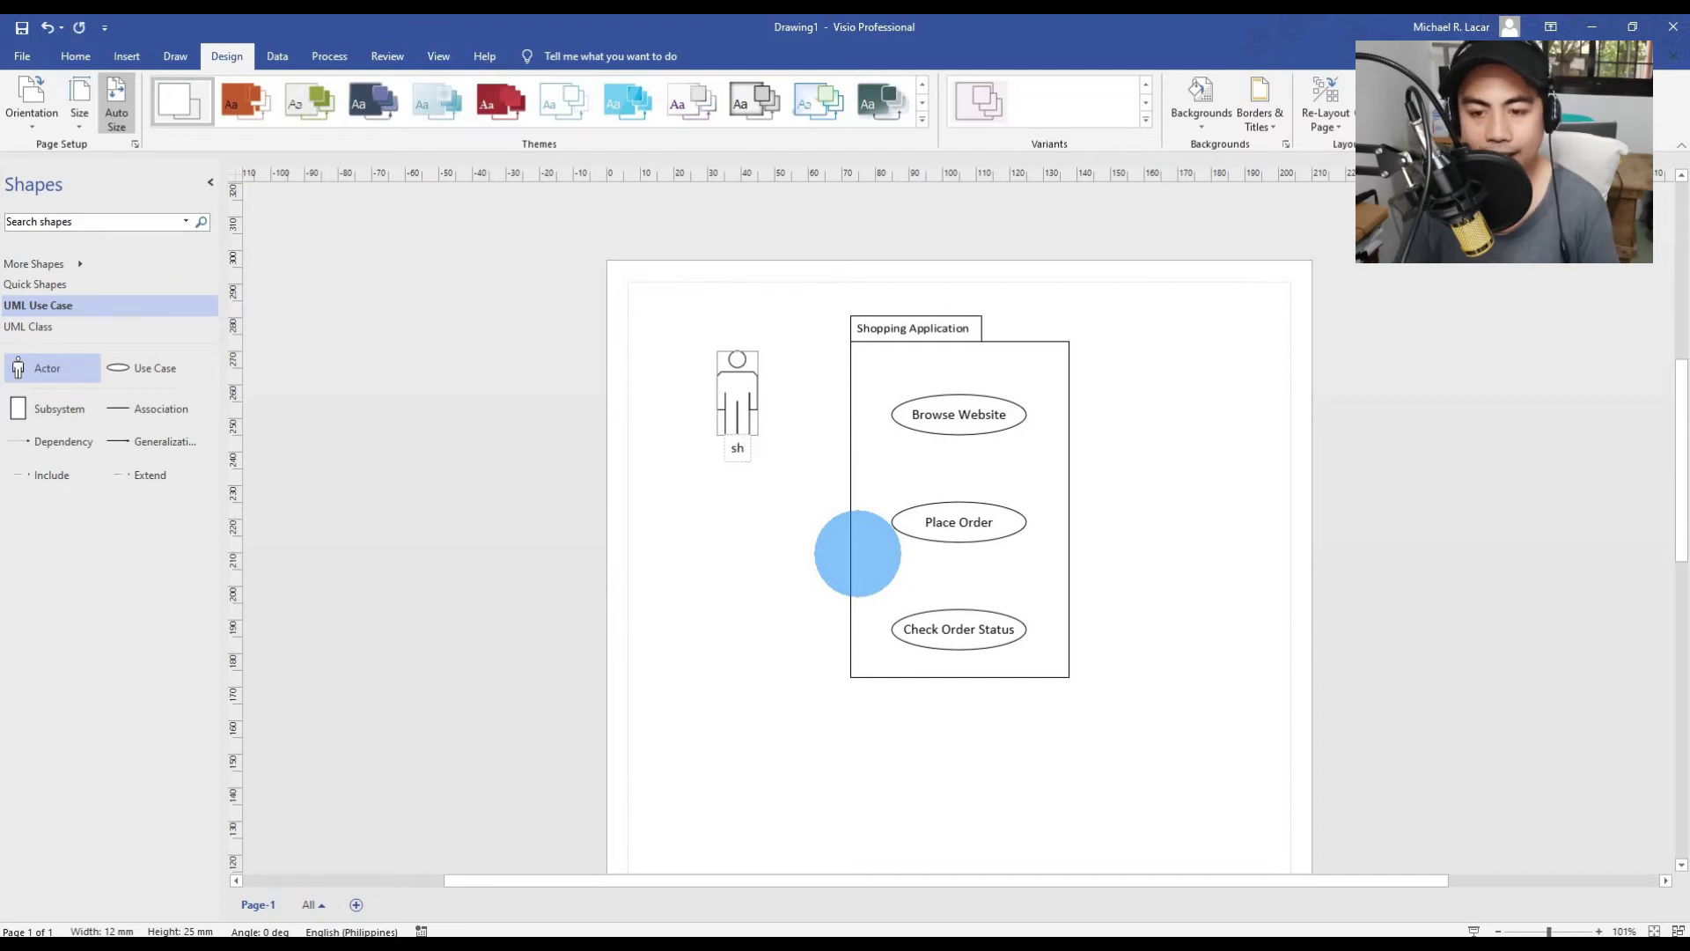
pyautogui.write('op')
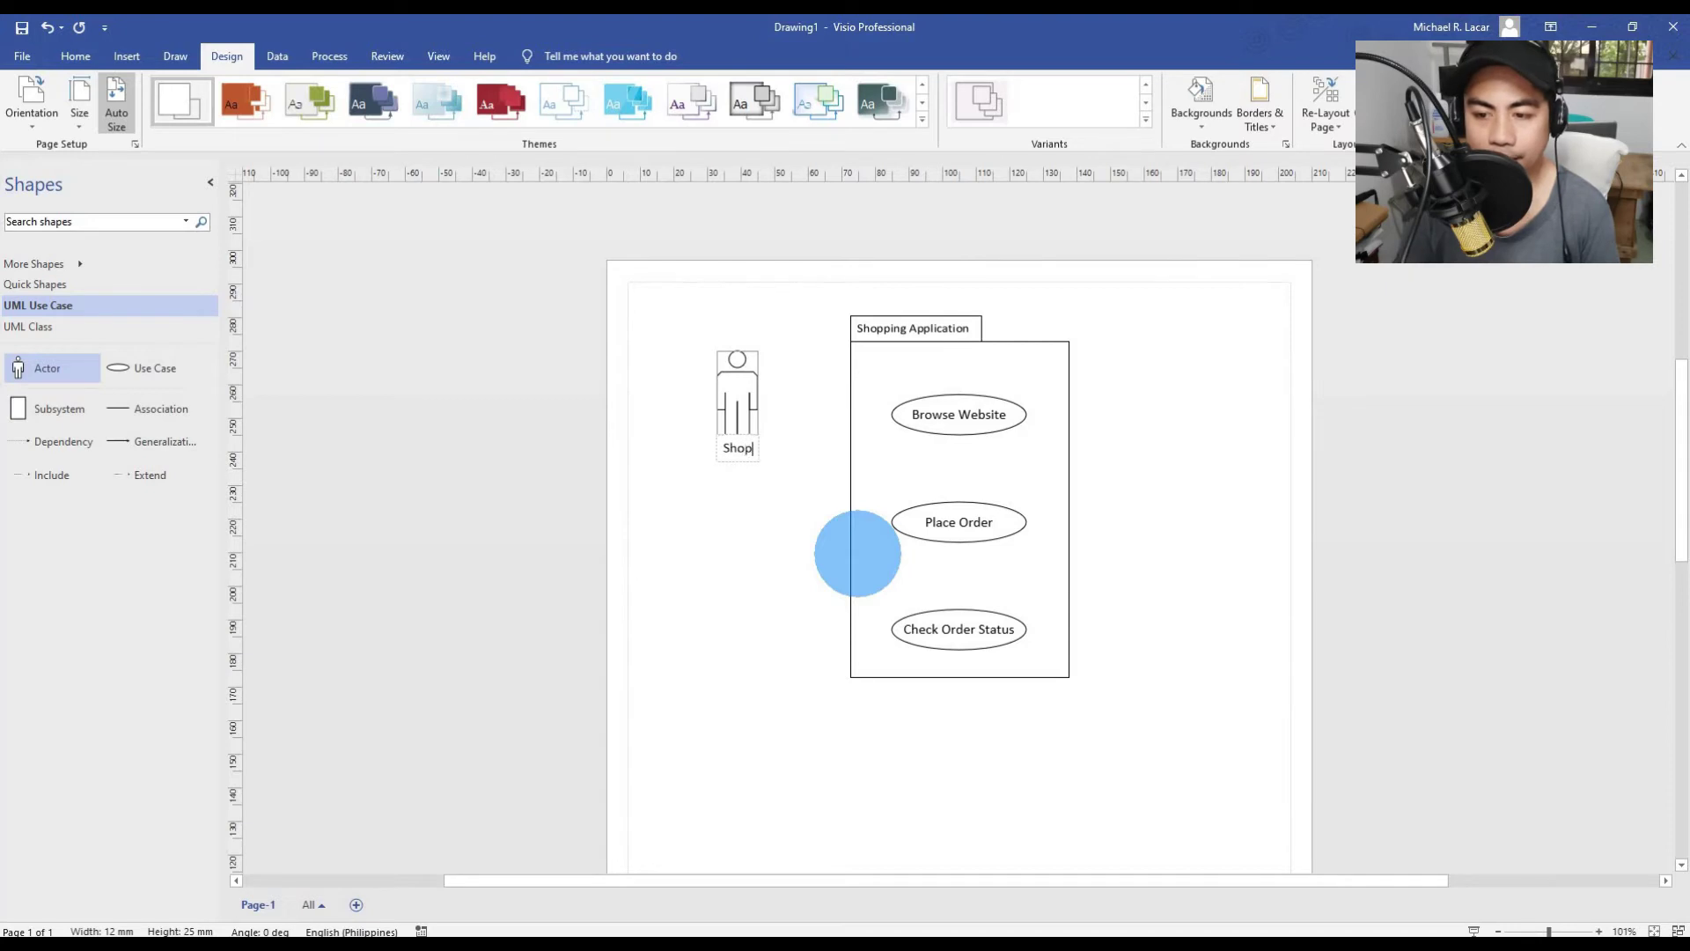
pyautogui.write('per')
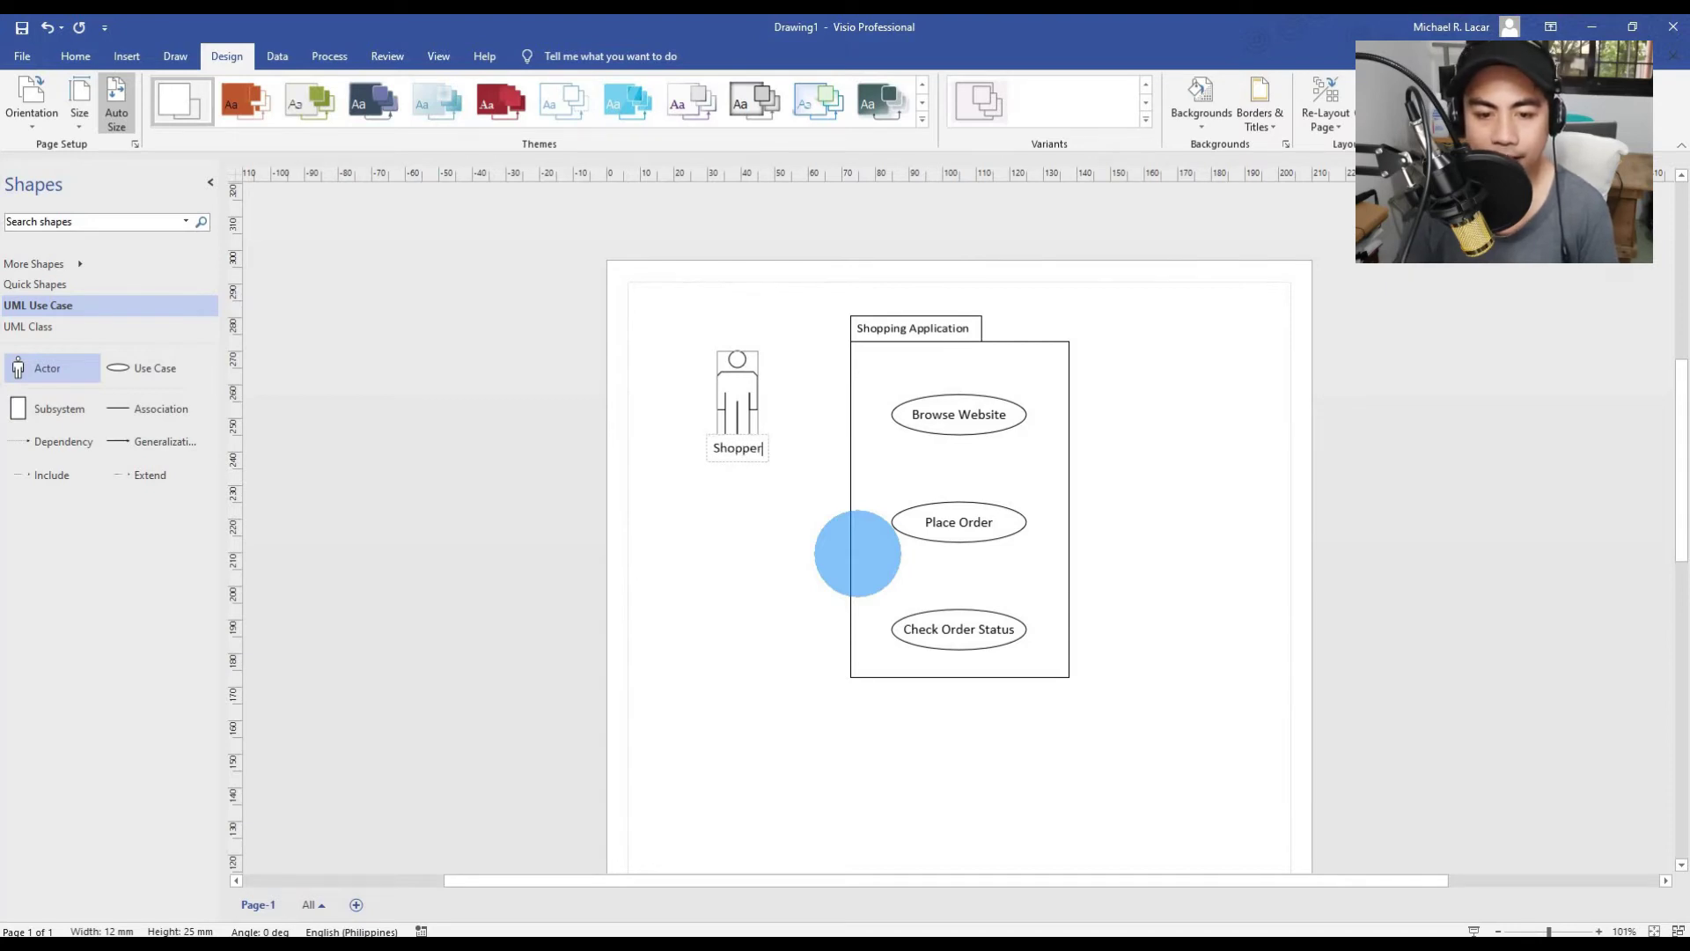
pyautogui.click(810, 445)
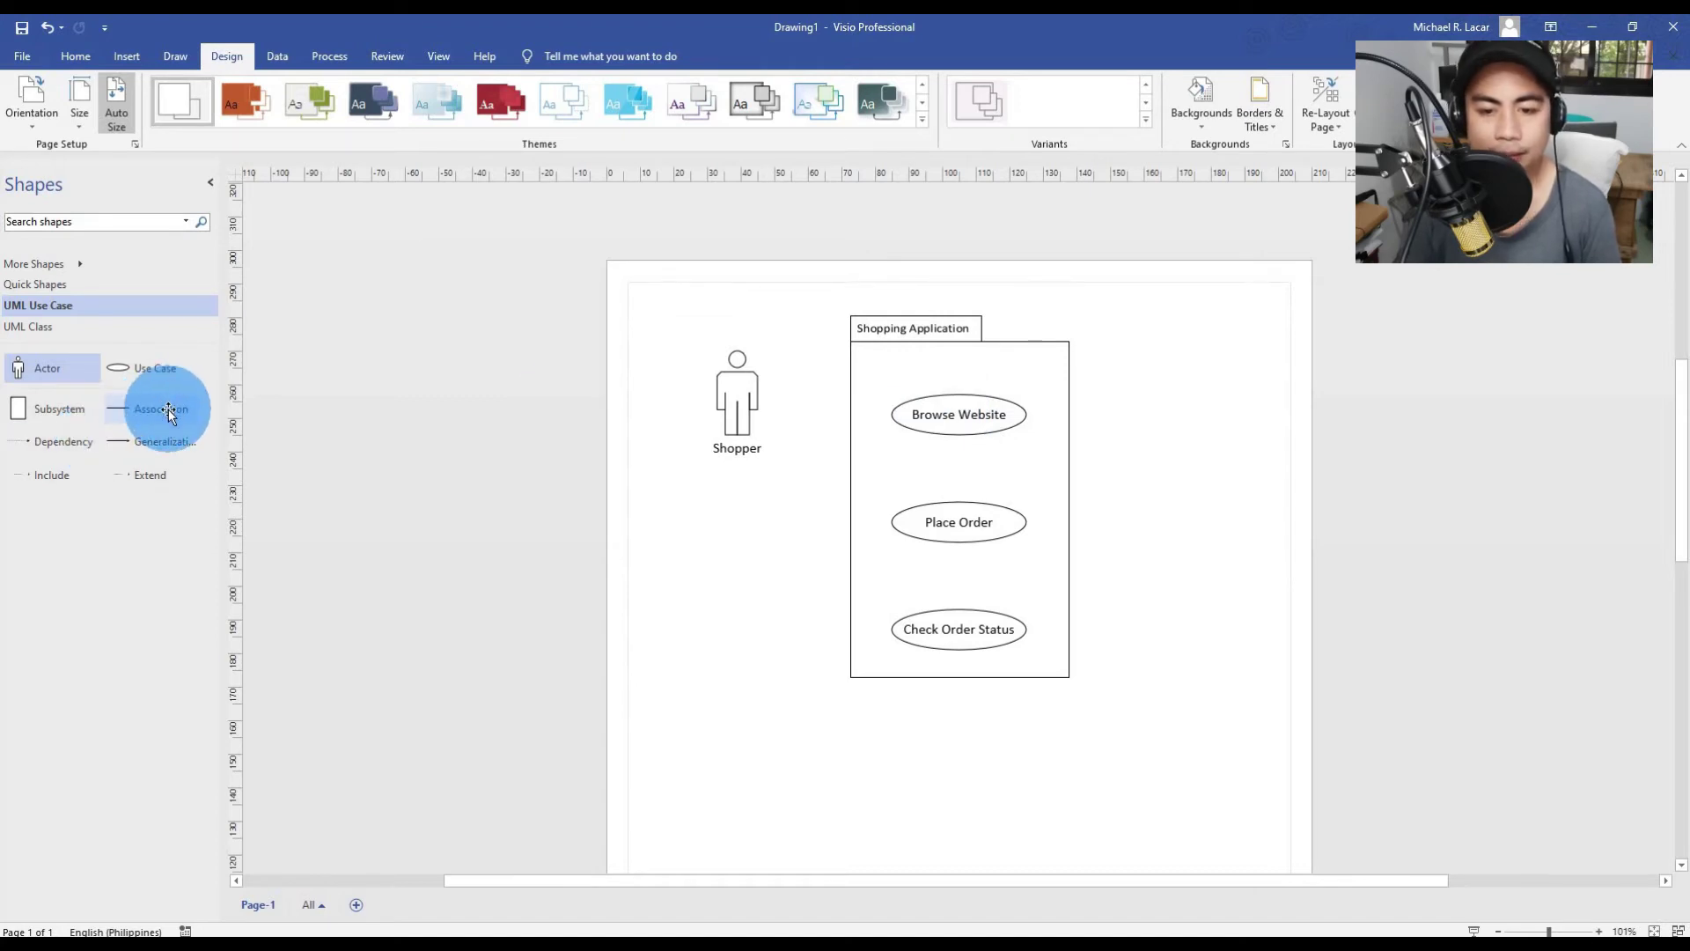
# Step: Draw associations from Shopper to Browse Website and Place Order, then place a new actor right of the package
pyautogui.moveTo(172, 407); pyautogui.dragTo(889, 419)
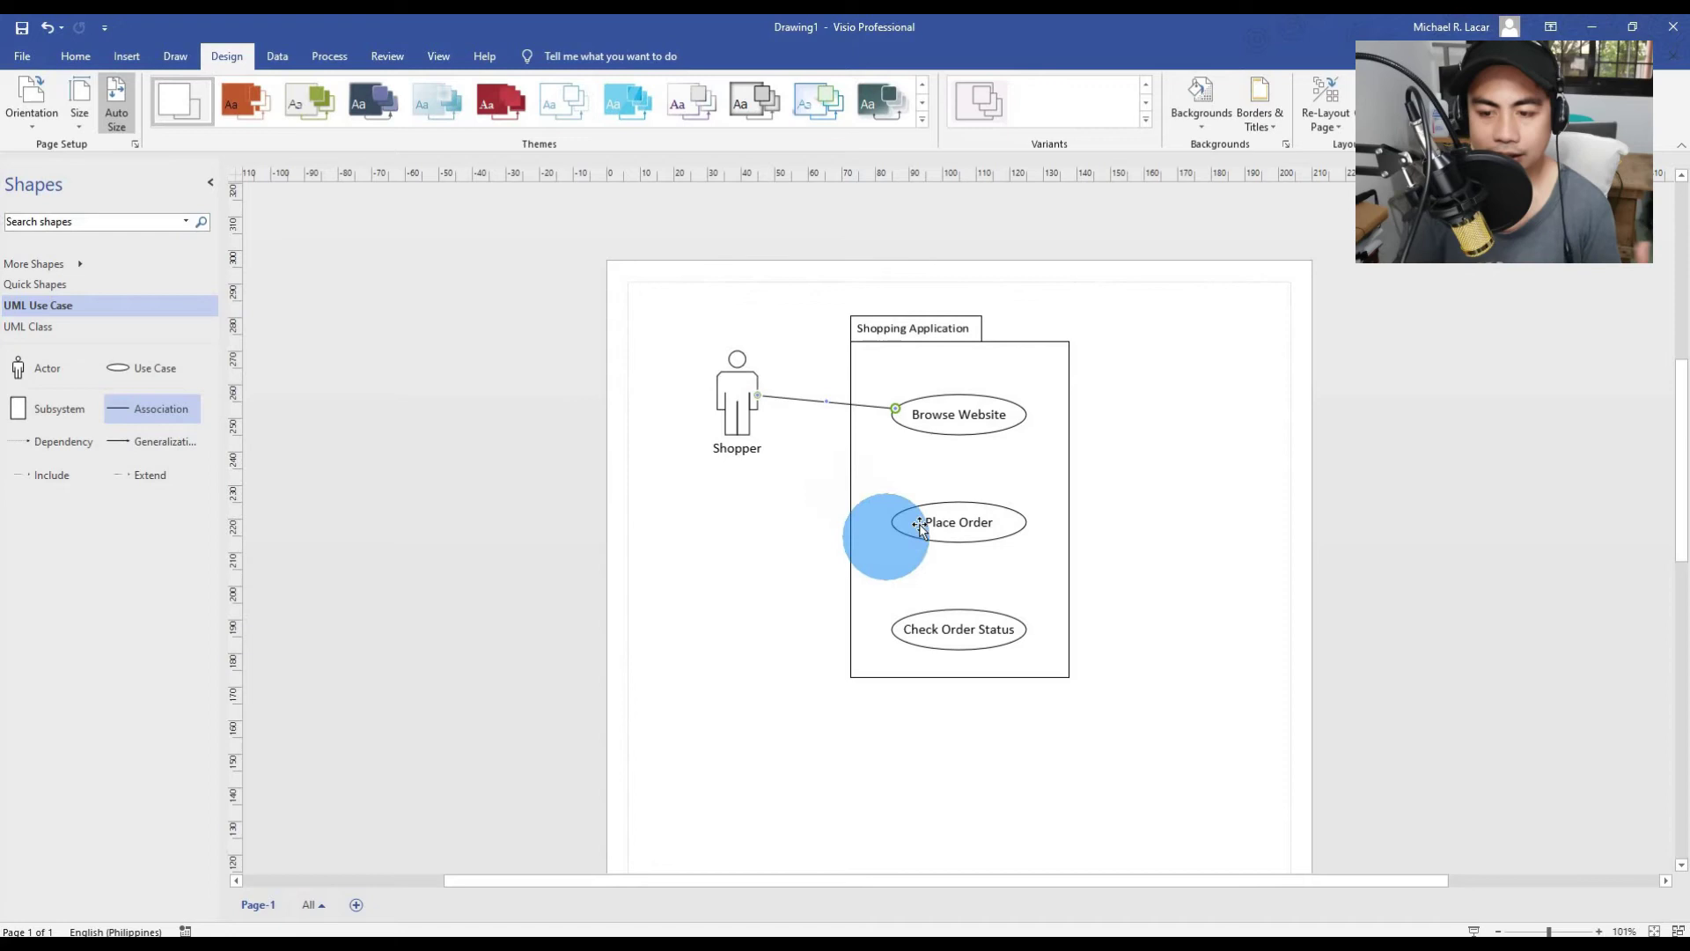
pyautogui.moveTo(126, 419); pyautogui.dragTo(828, 422)
pyautogui.moveTo(825, 402); pyautogui.dragTo(758, 393)
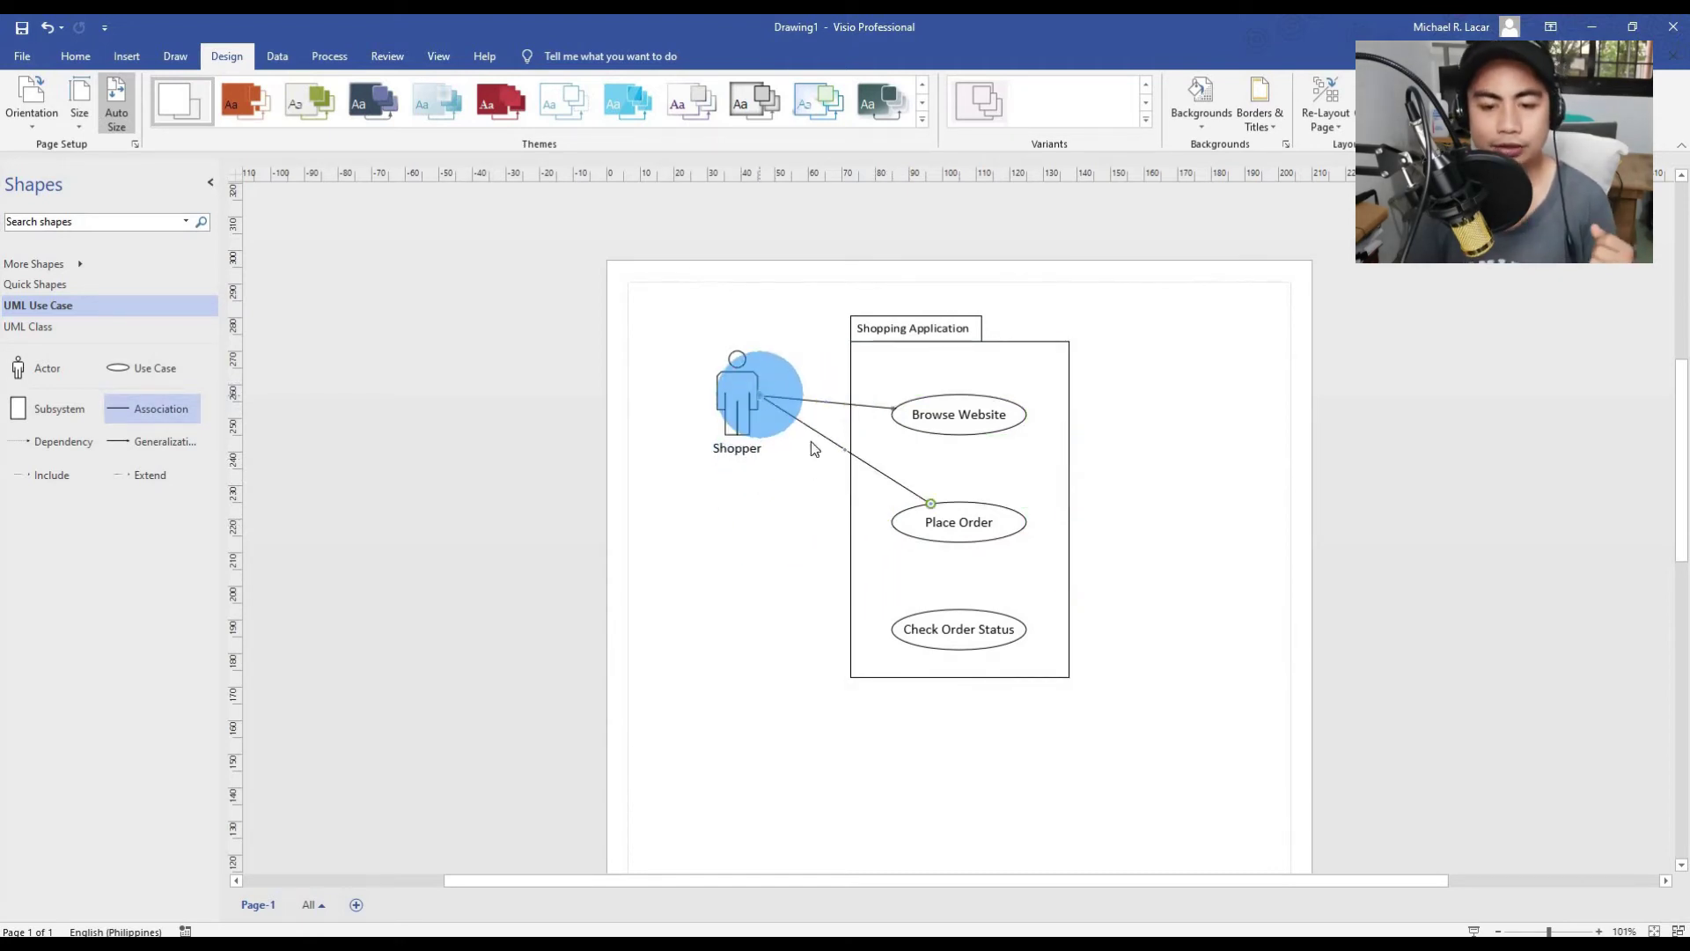
pyautogui.click(761, 525)
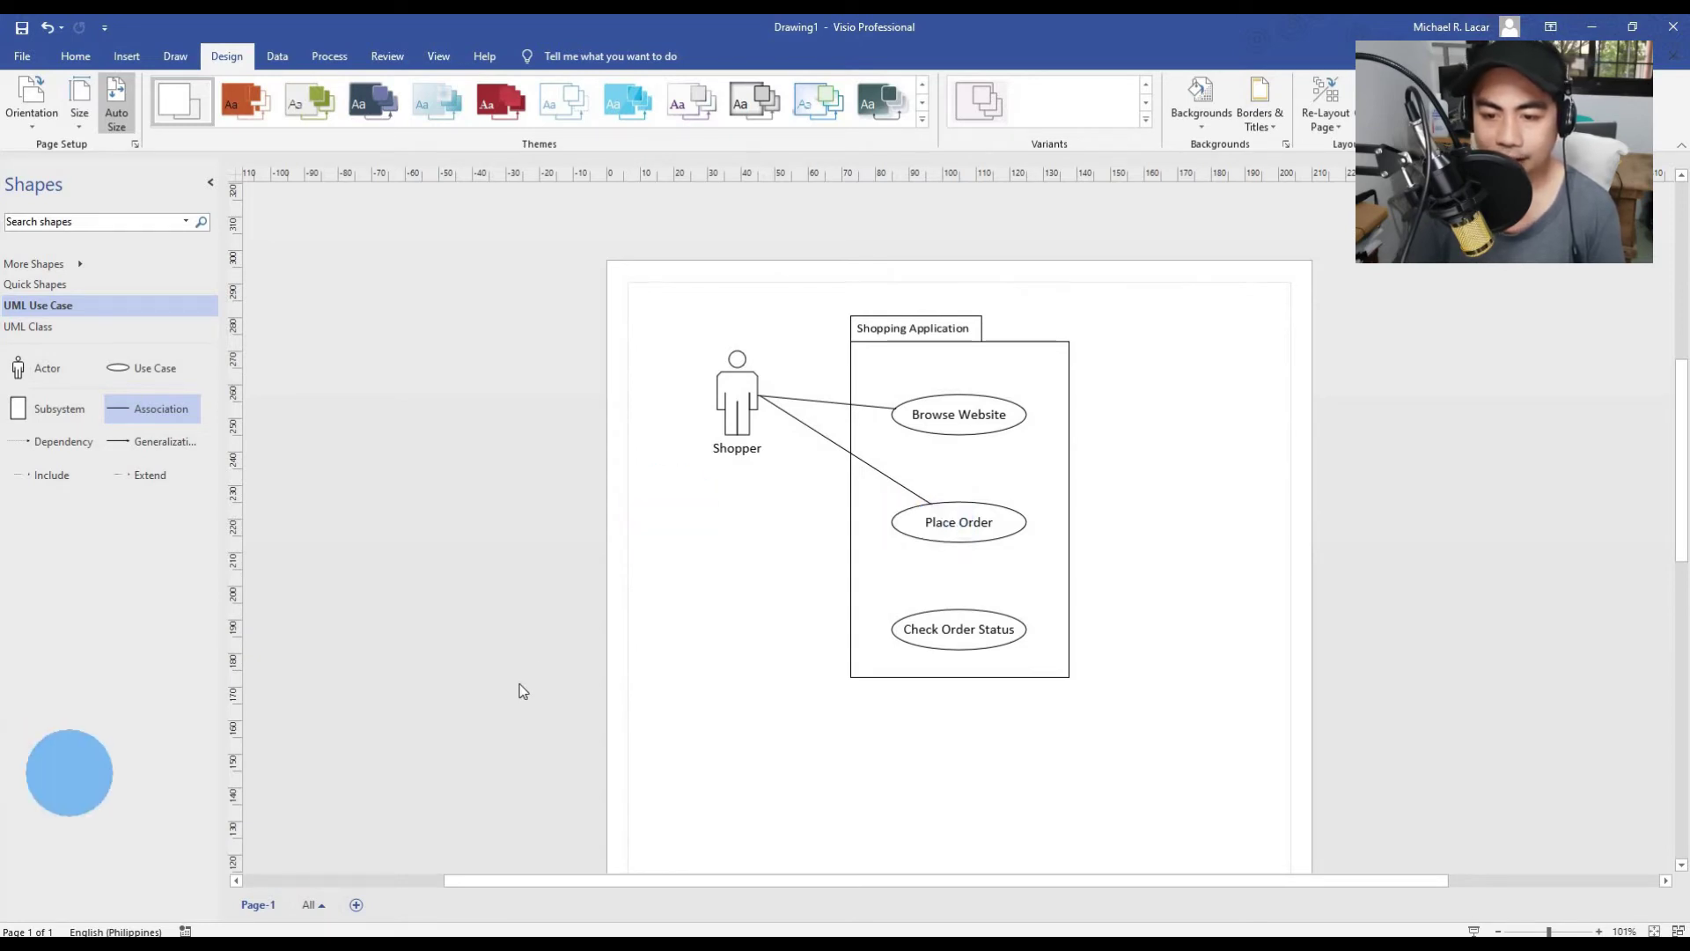
pyautogui.moveTo(48, 371); pyautogui.dragTo(1185, 393)
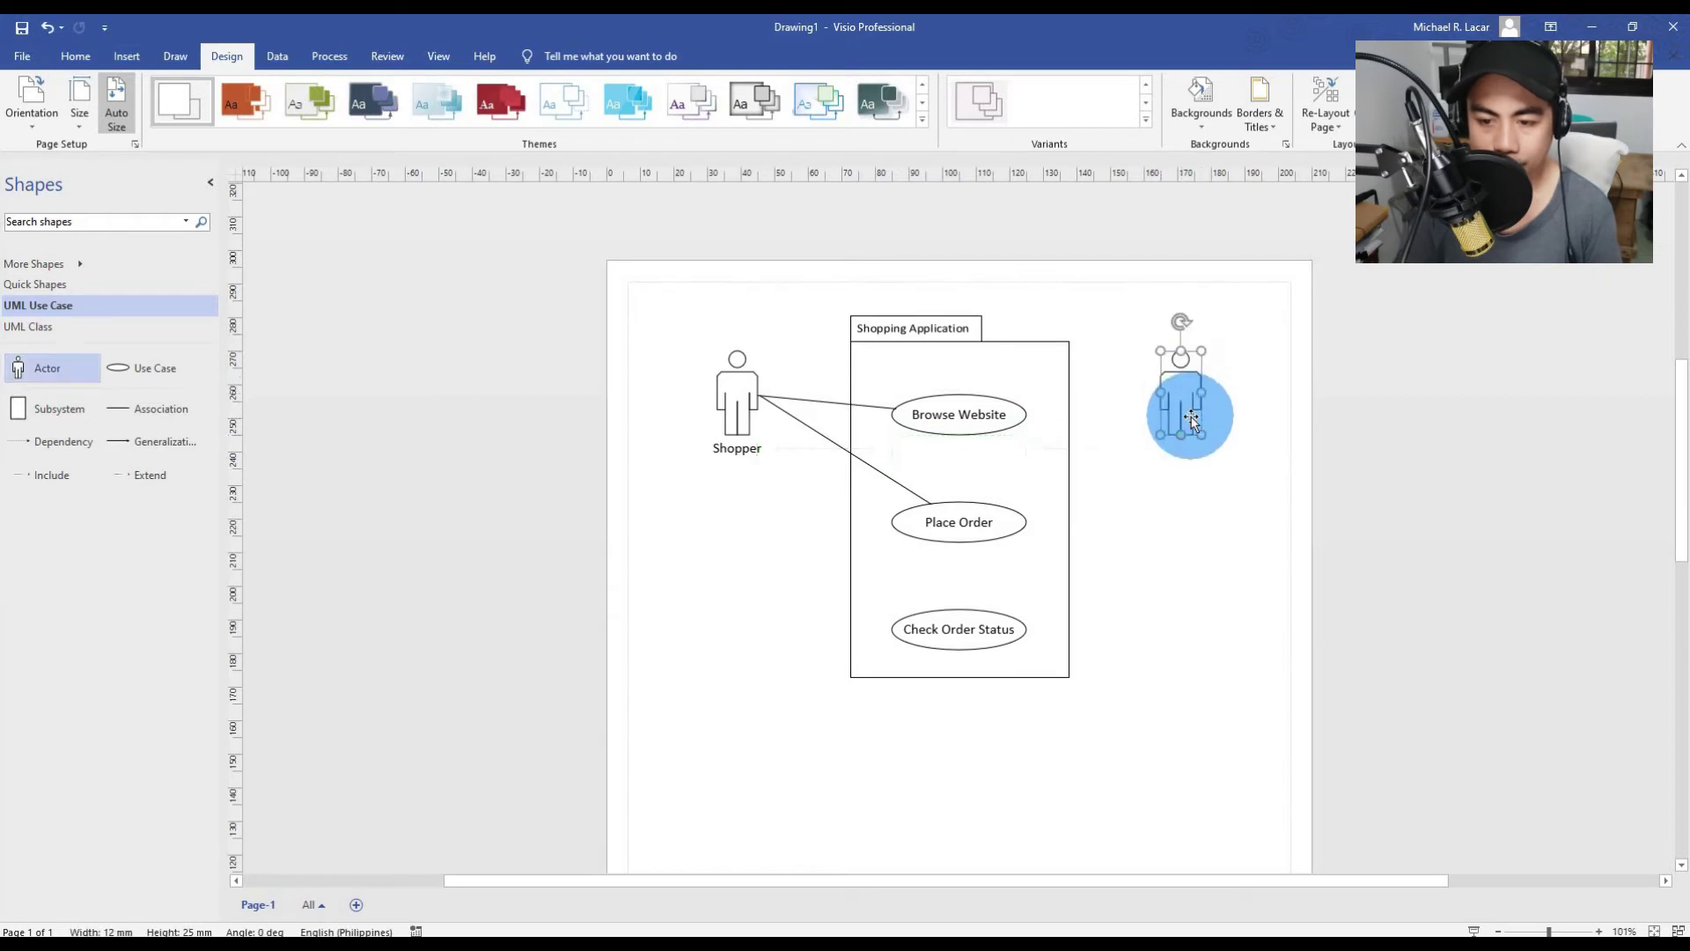
# Step: Label the new right-hand actor 'Credit Card Processor'
pyautogui.rightClick(1207, 418)
pyautogui.click(1273, 580)
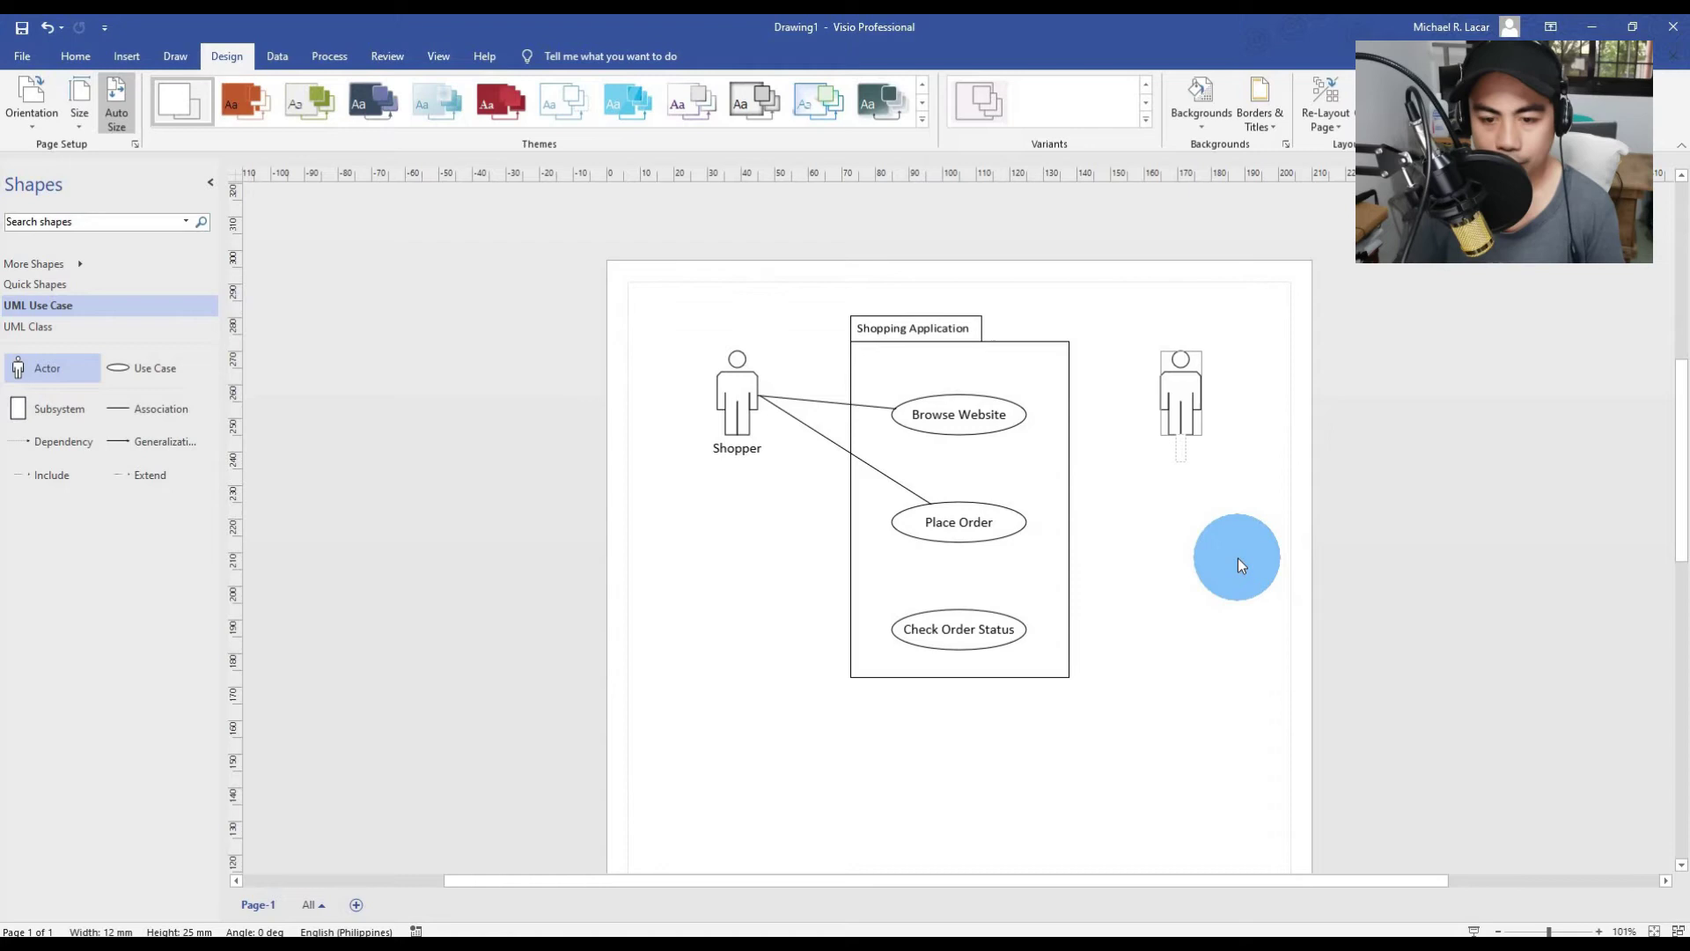
pyautogui.write('Credit')
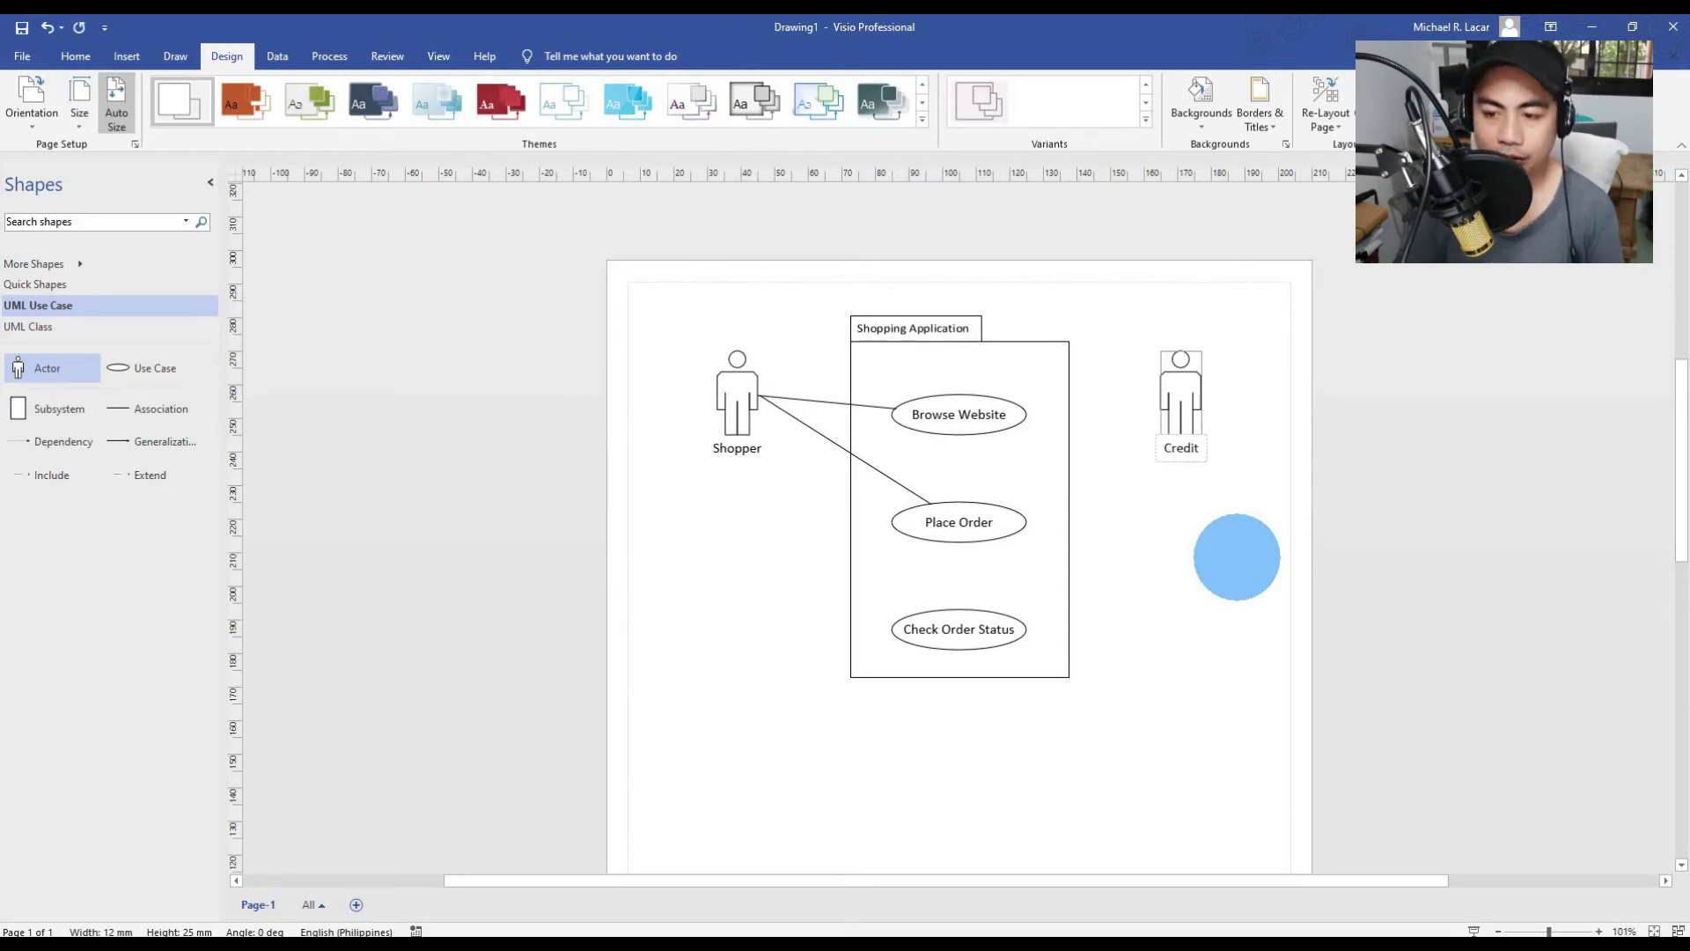
pyautogui.write(' Card Proc')
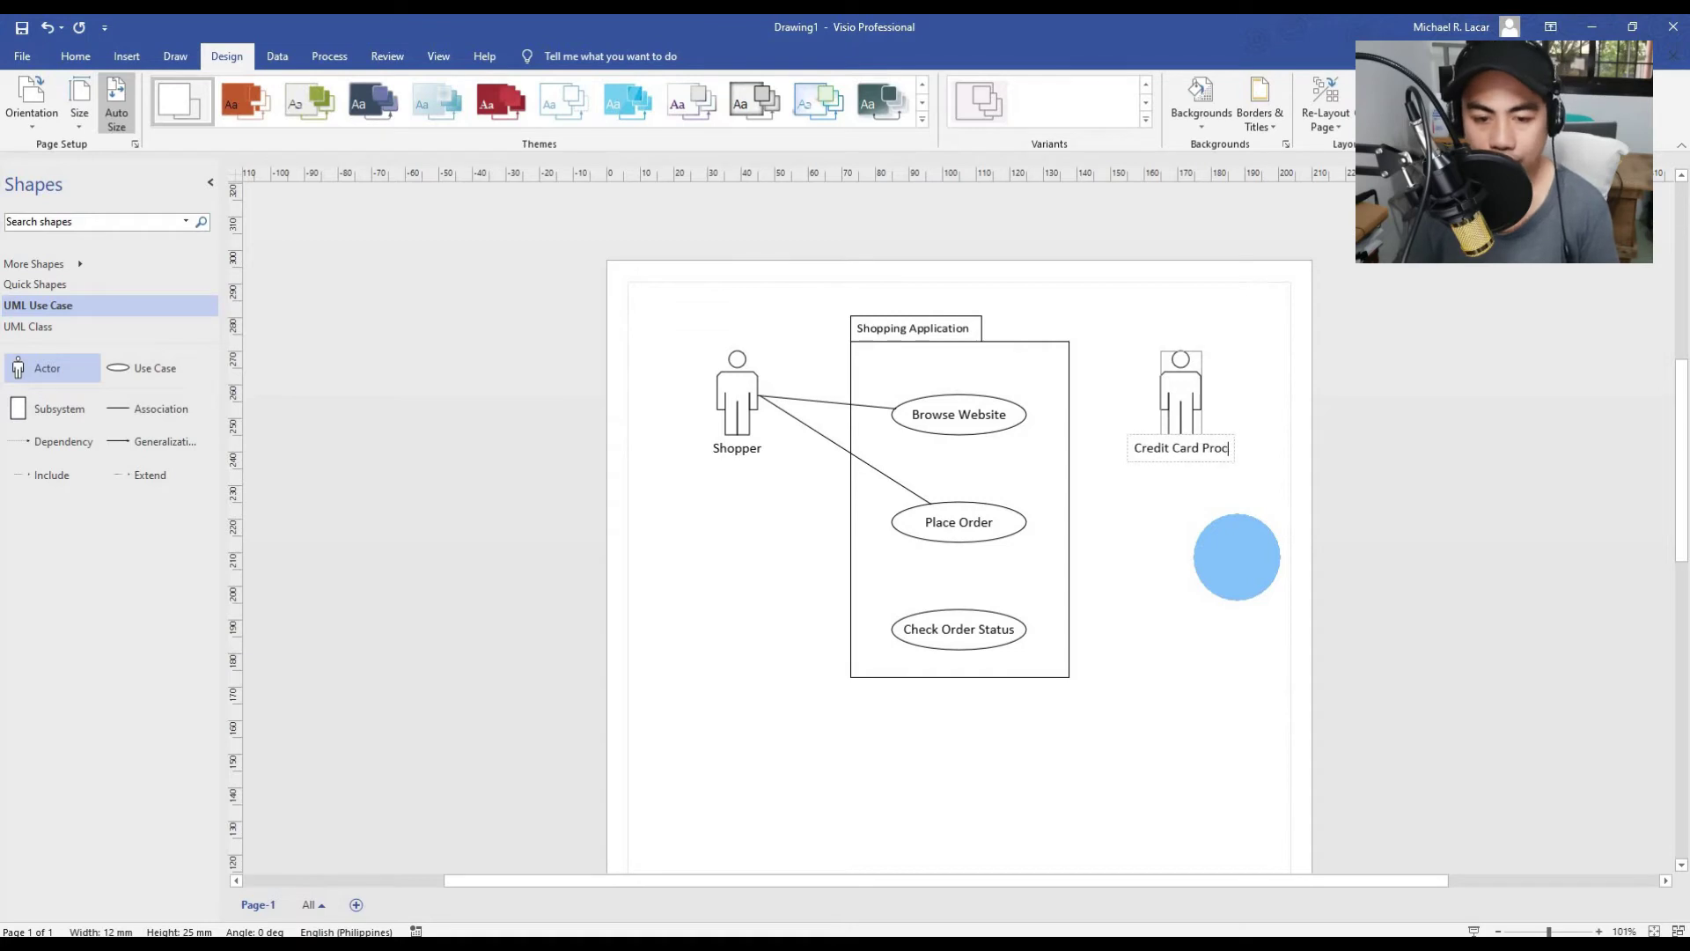
pyautogui.write('essor')
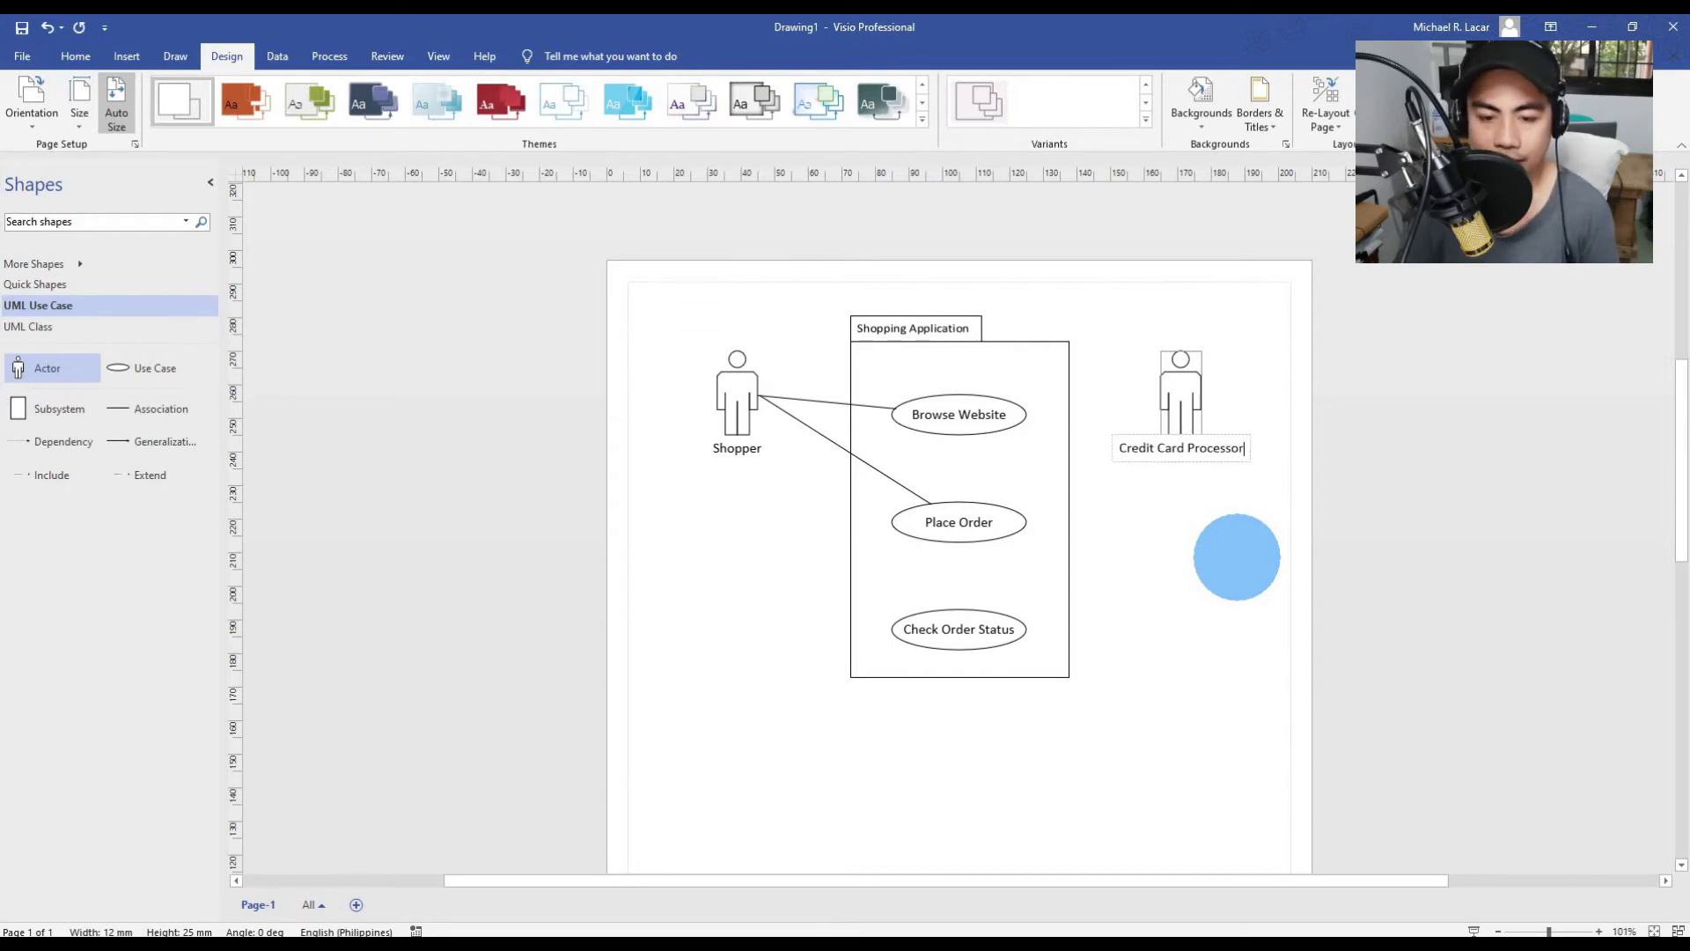
pyautogui.click(1237, 557)
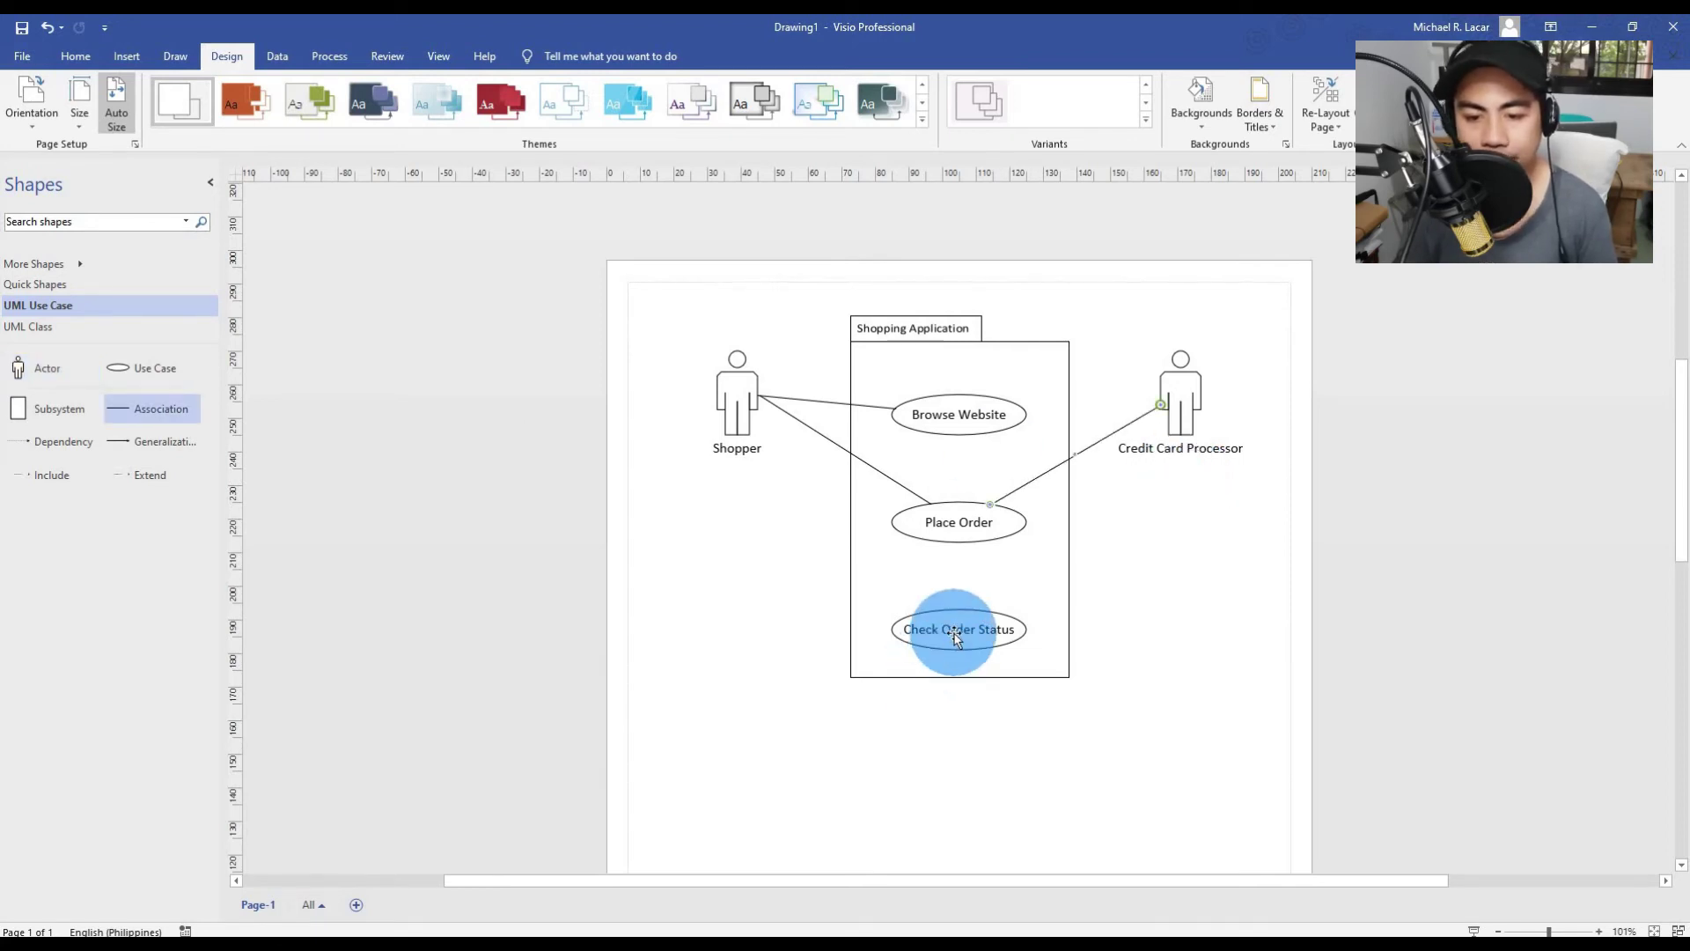
# Step: Place an actor labelled 'Customer' below Shopper, level with Check Order Status
pyautogui.click(957, 638)
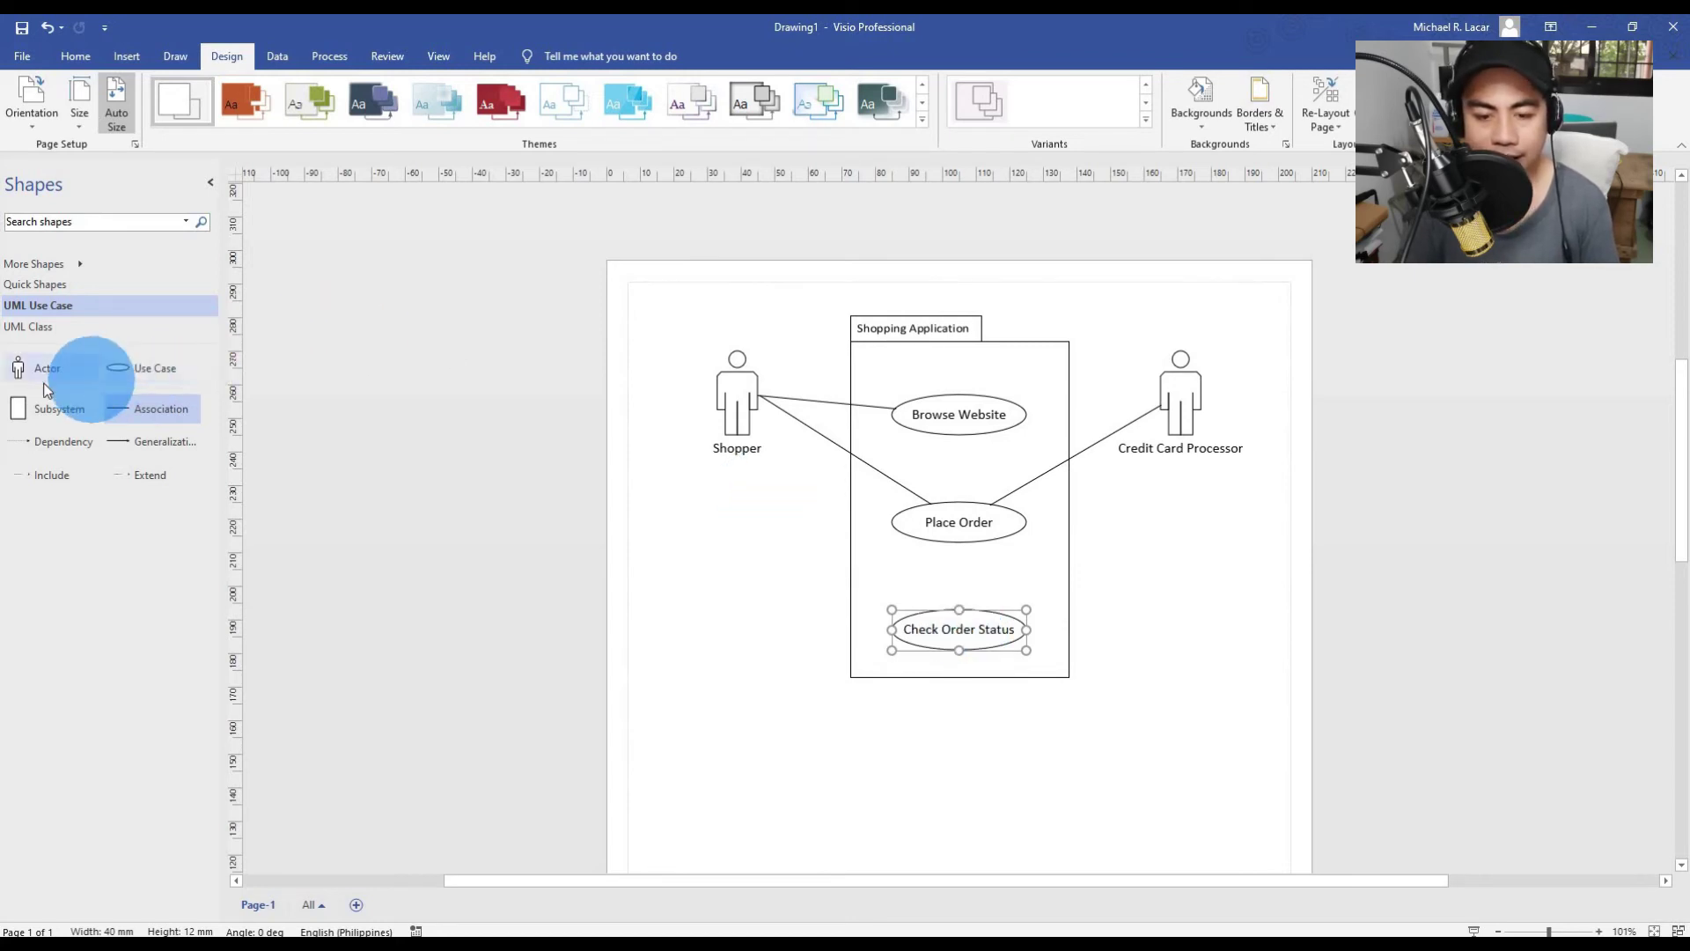
pyautogui.moveTo(74, 374); pyautogui.dragTo(731, 594)
pyautogui.rightClick(757, 601)
pyautogui.click(833, 762)
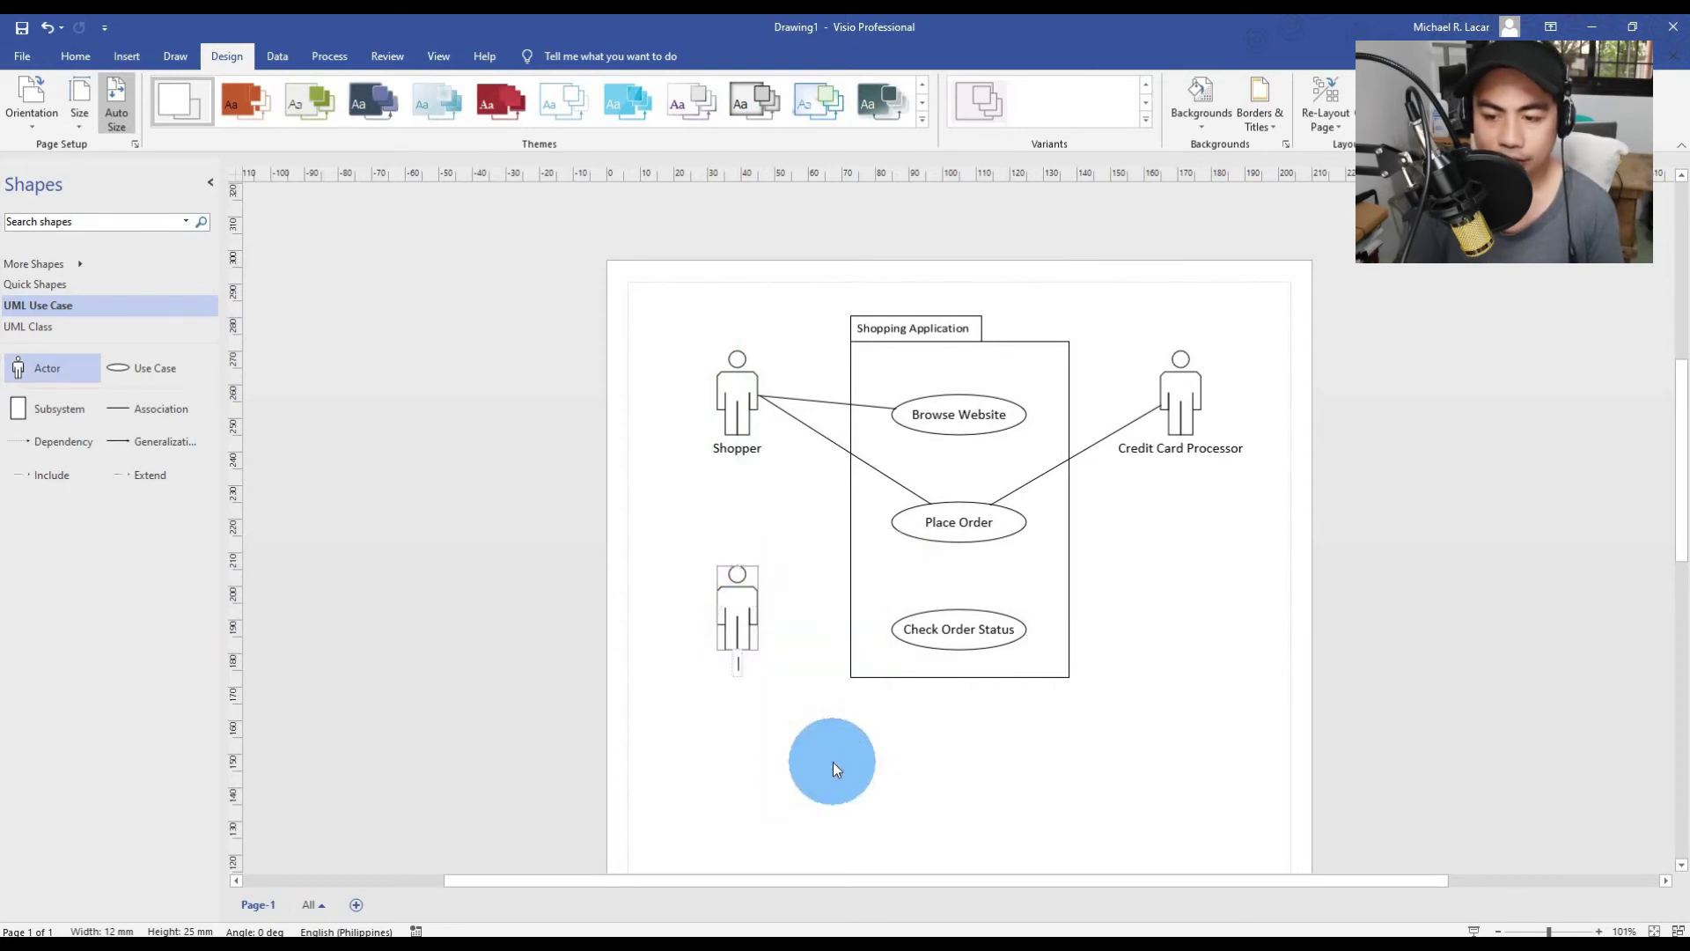
pyautogui.write('Customer')
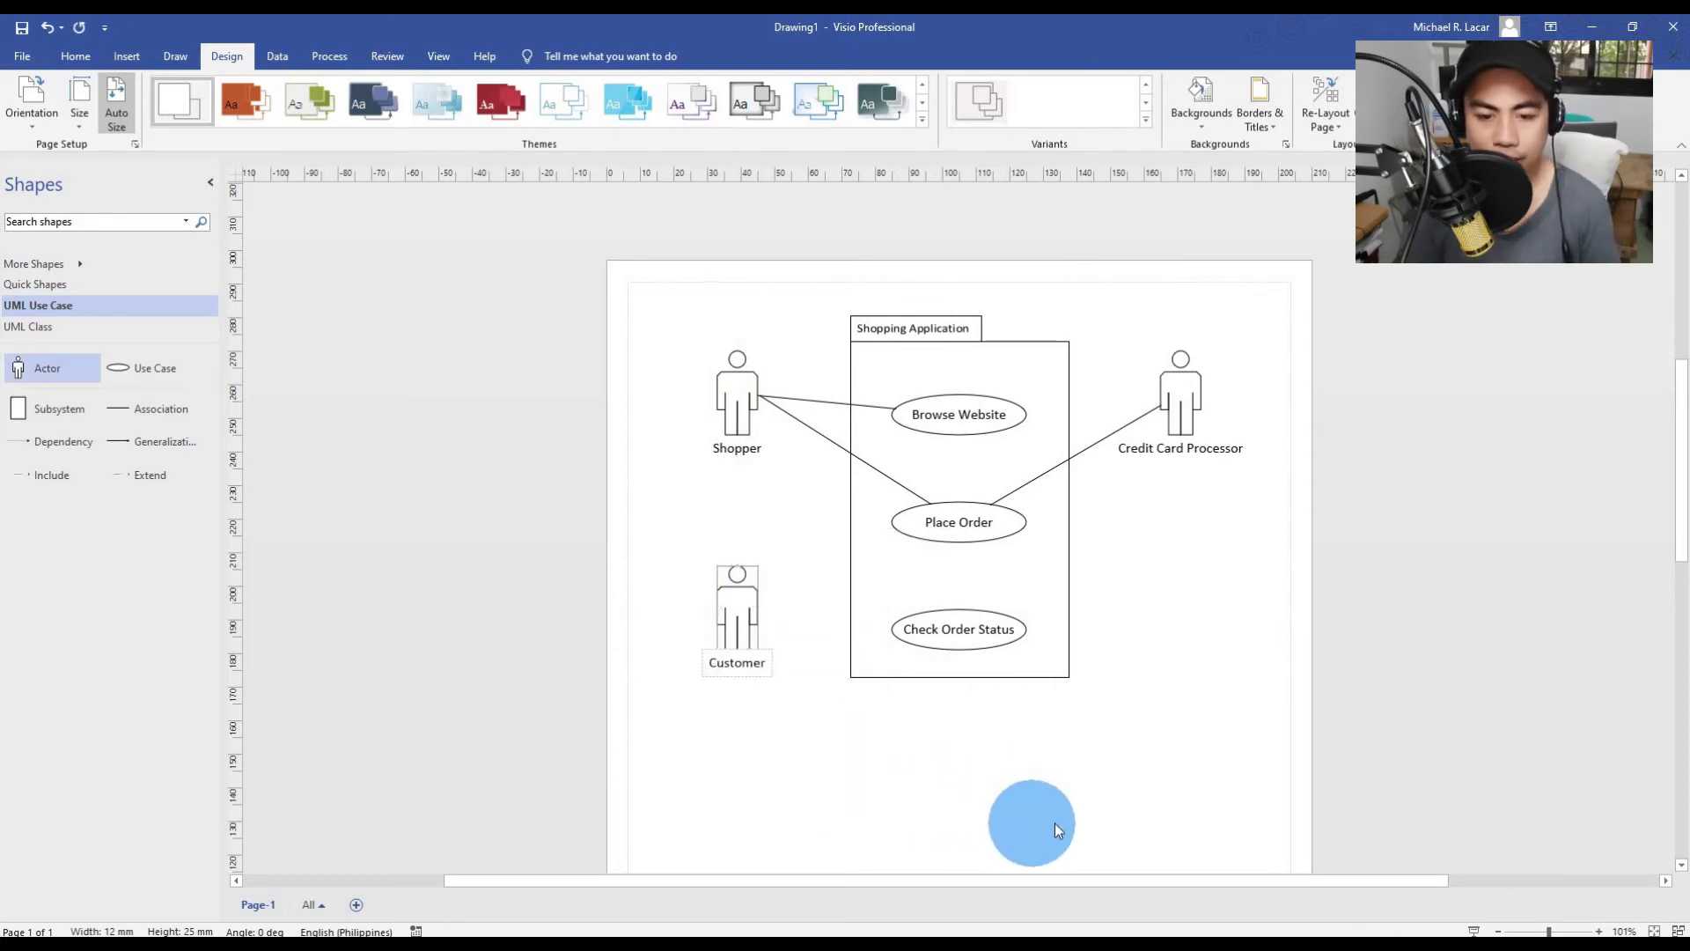
pyautogui.click(919, 757)
pyautogui.click(141, 408)
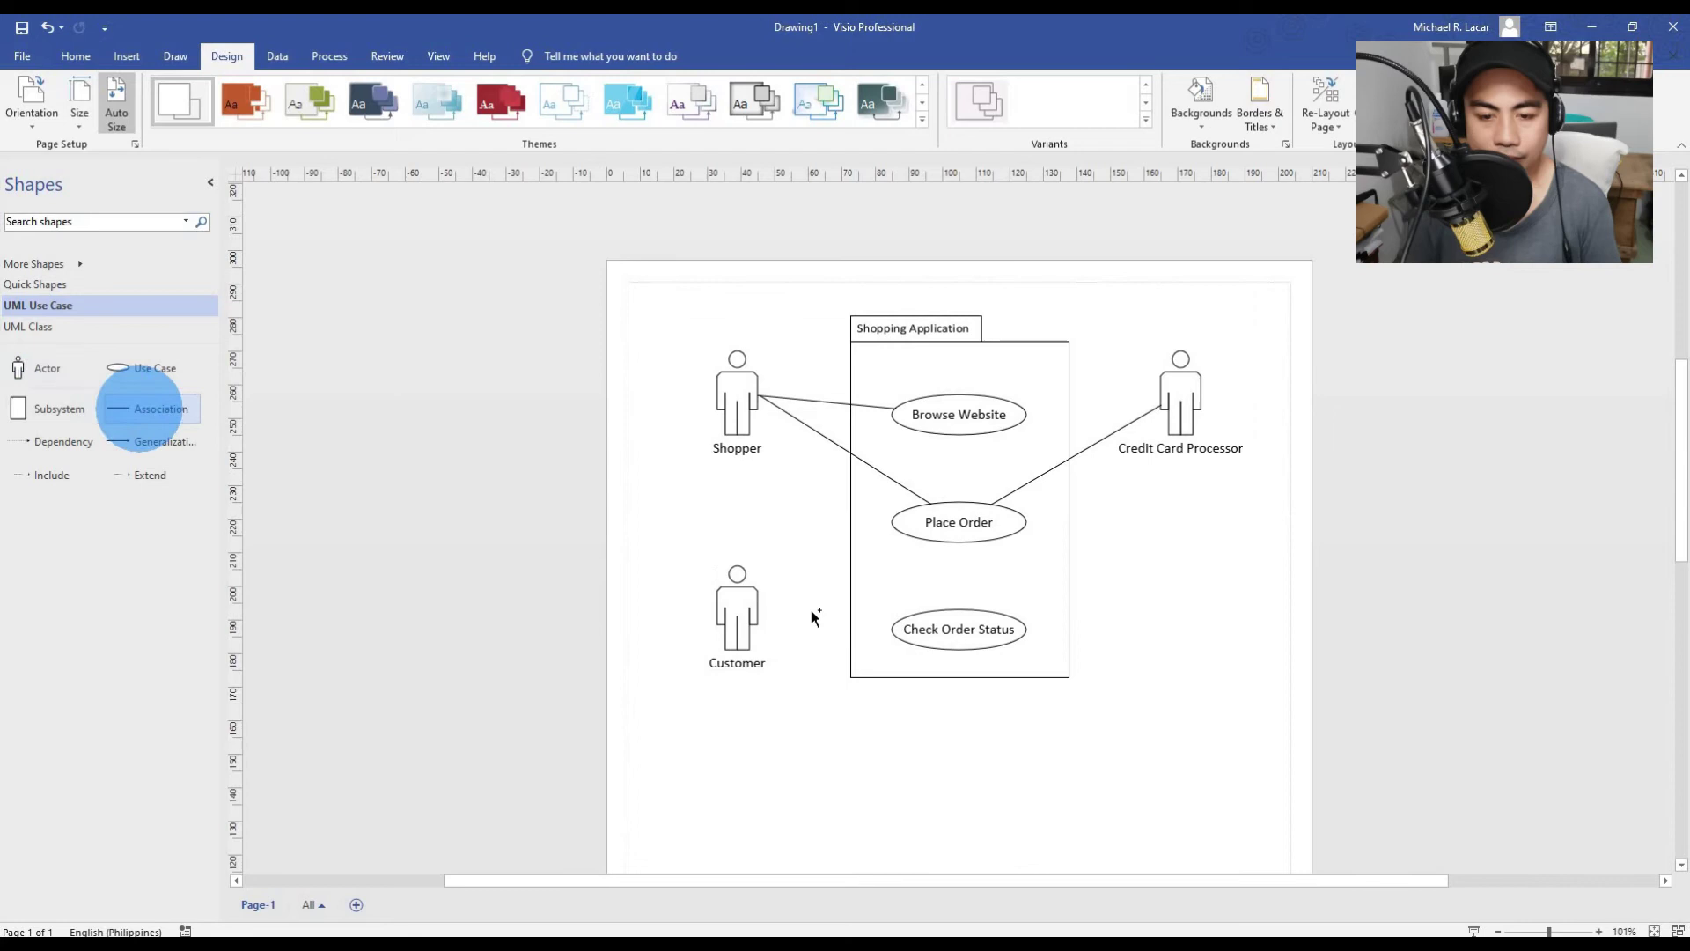
# Step: Draw an association line from Customer to the Check Order Status use case
pyautogui.moveTo(757, 610)
pyautogui.mouseDown()
pyautogui.moveTo(925, 626)
pyautogui.moveTo(901, 625)
pyautogui.mouseUp()
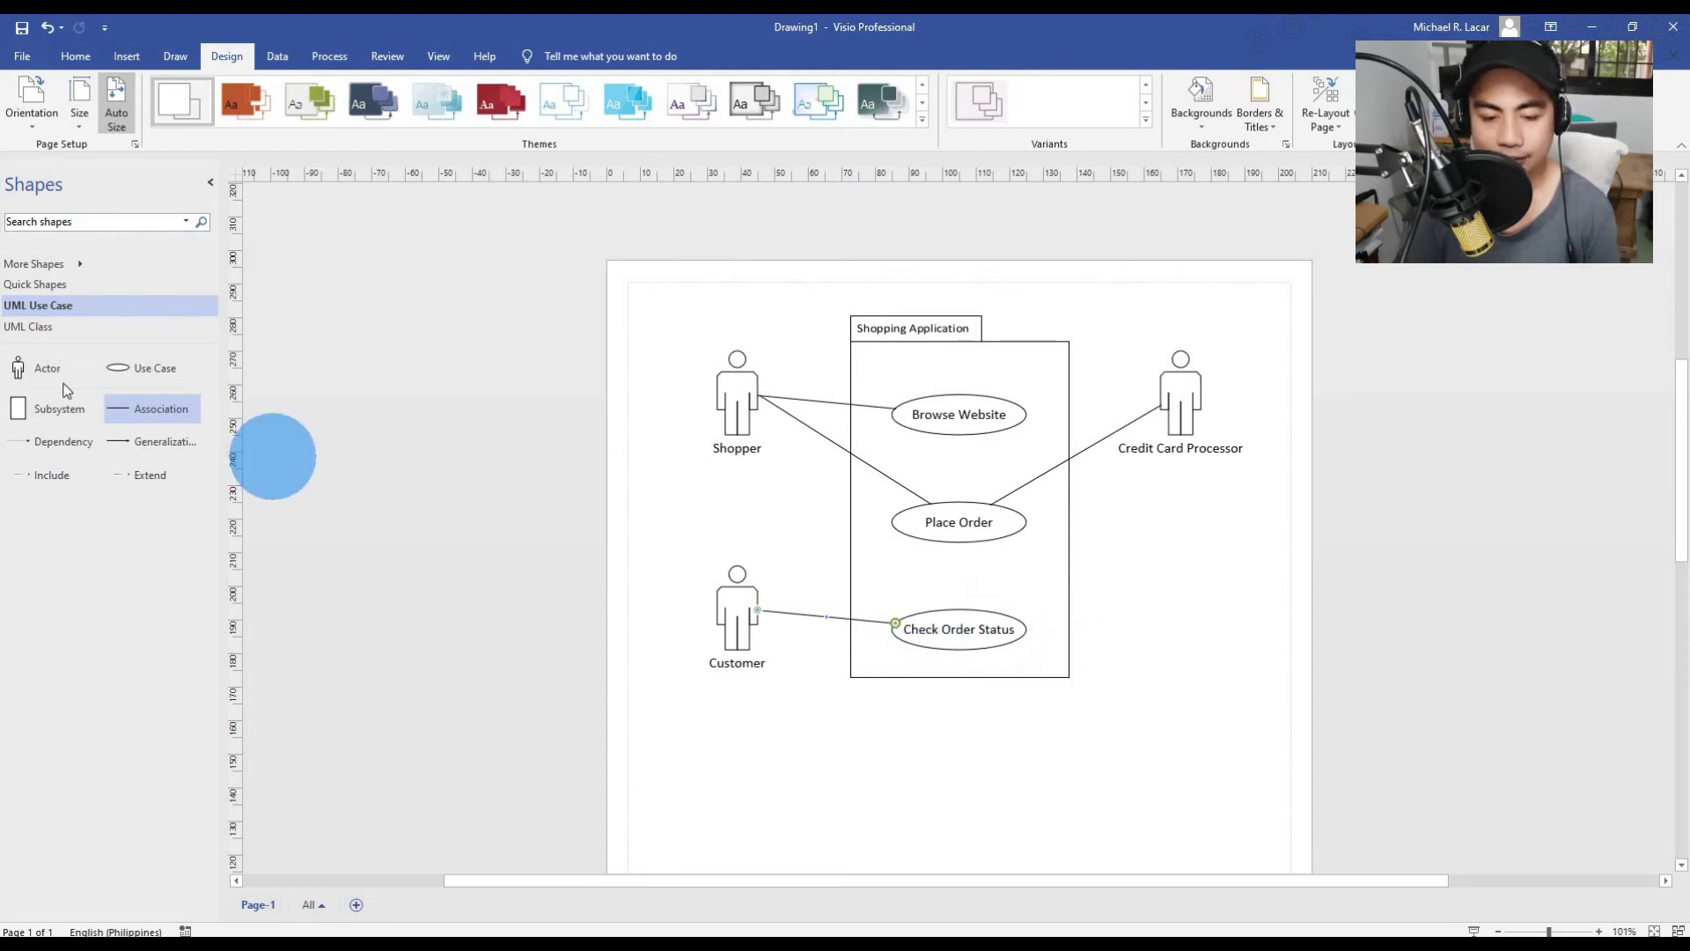
# Step: Add a 'Shipping Clerk' actor right of Check Order Status and associate it with that use case
pyautogui.click(35, 369)
pyautogui.moveTo(773, 562); pyautogui.dragTo(1188, 621)
pyautogui.rightClick(1189, 621)
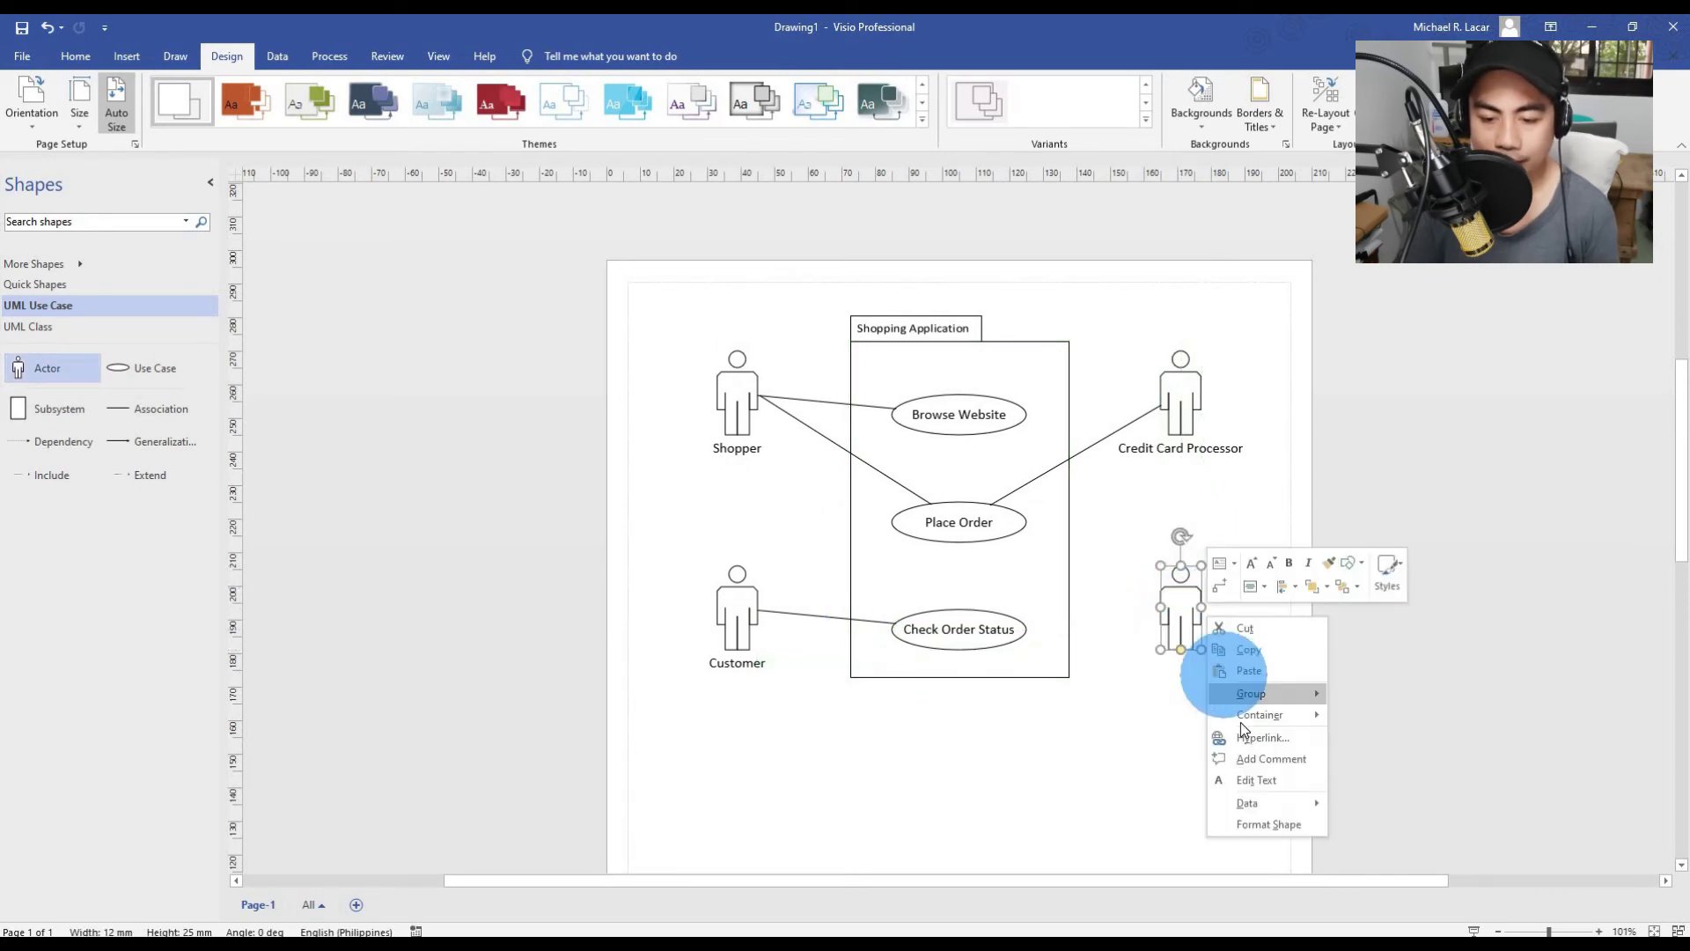
pyautogui.click(1265, 779)
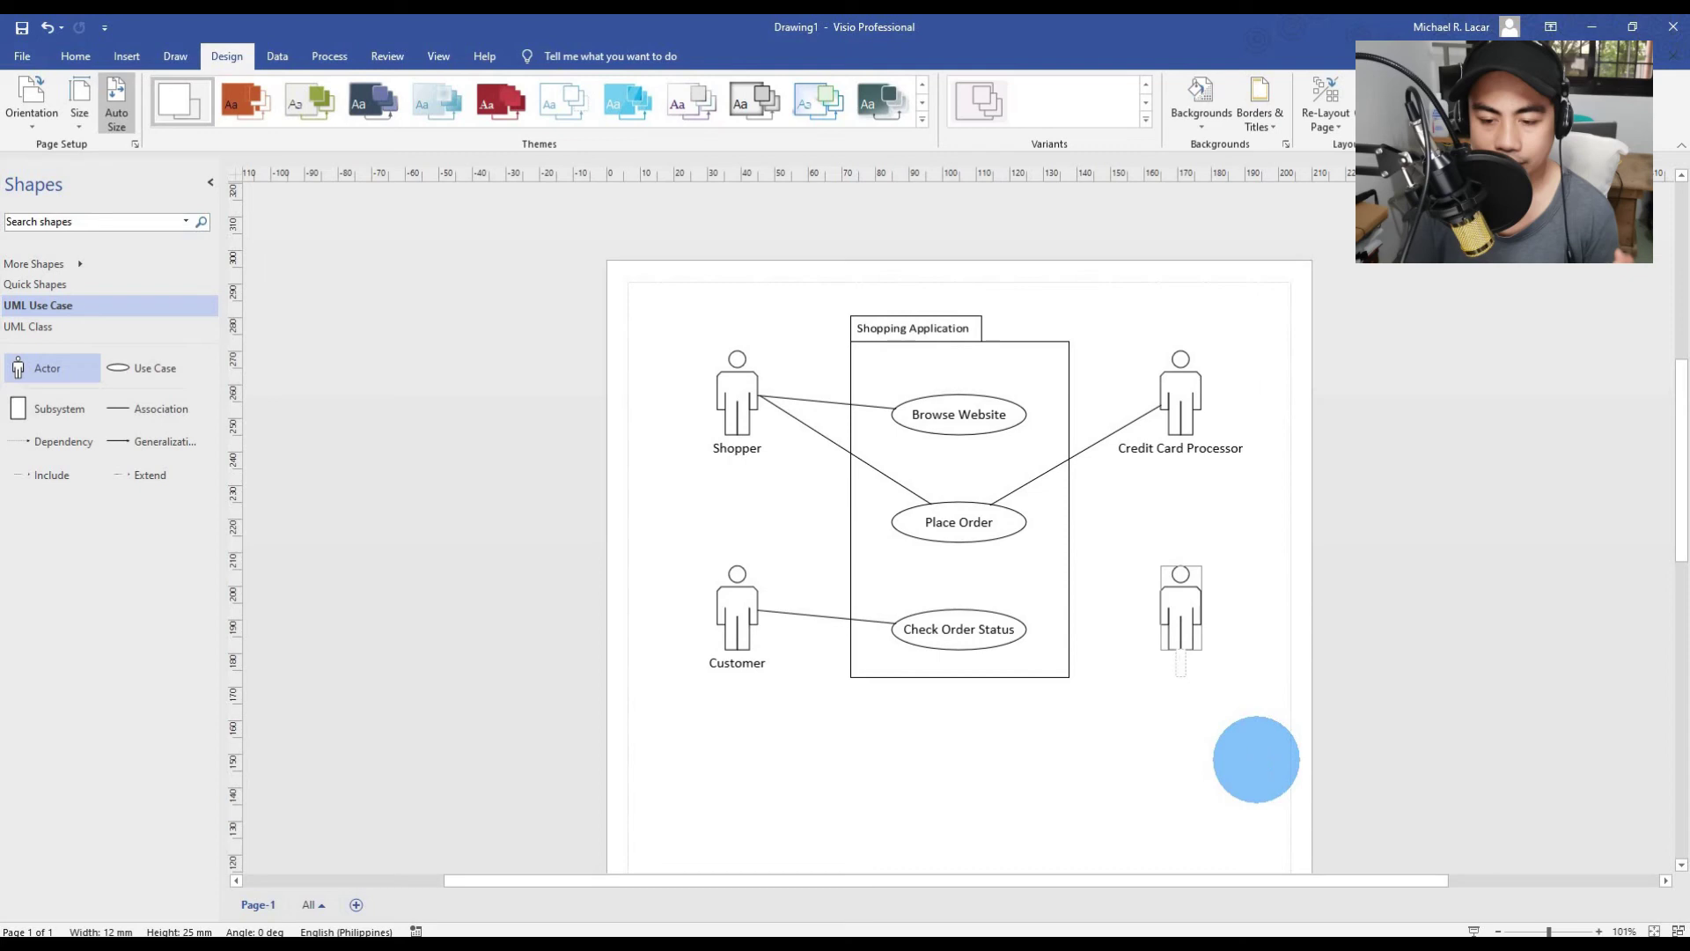
pyautogui.write('Shipping Clerk')
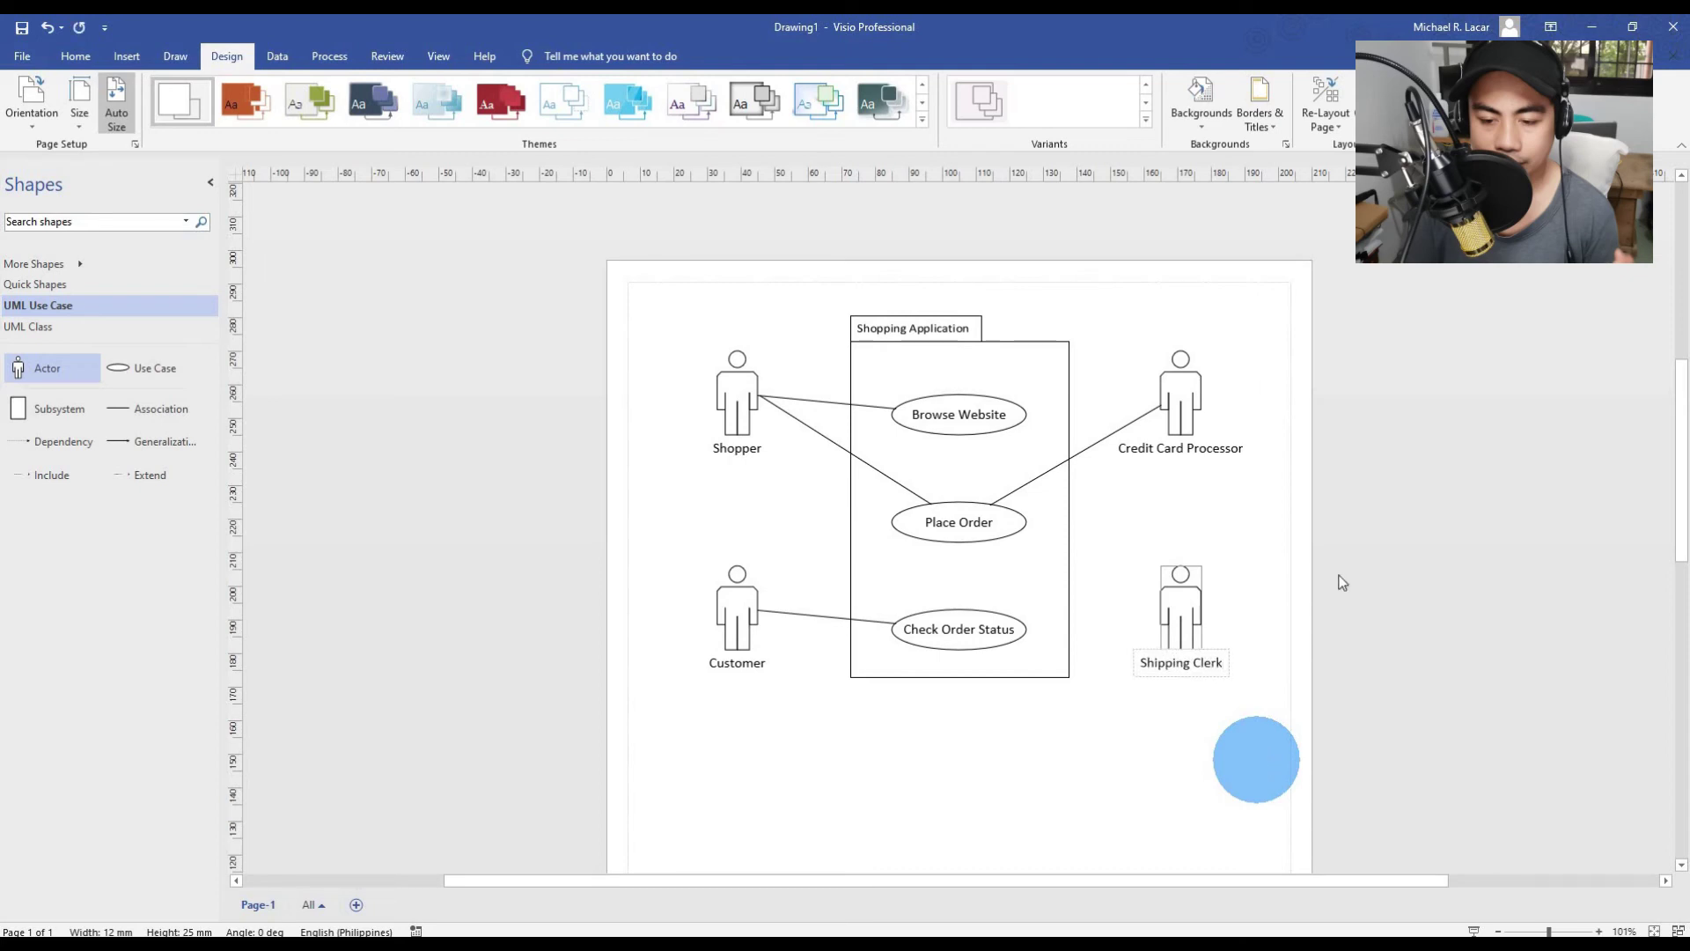
pyautogui.click(983, 699)
pyautogui.moveTo(186, 421); pyautogui.dragTo(1029, 645)
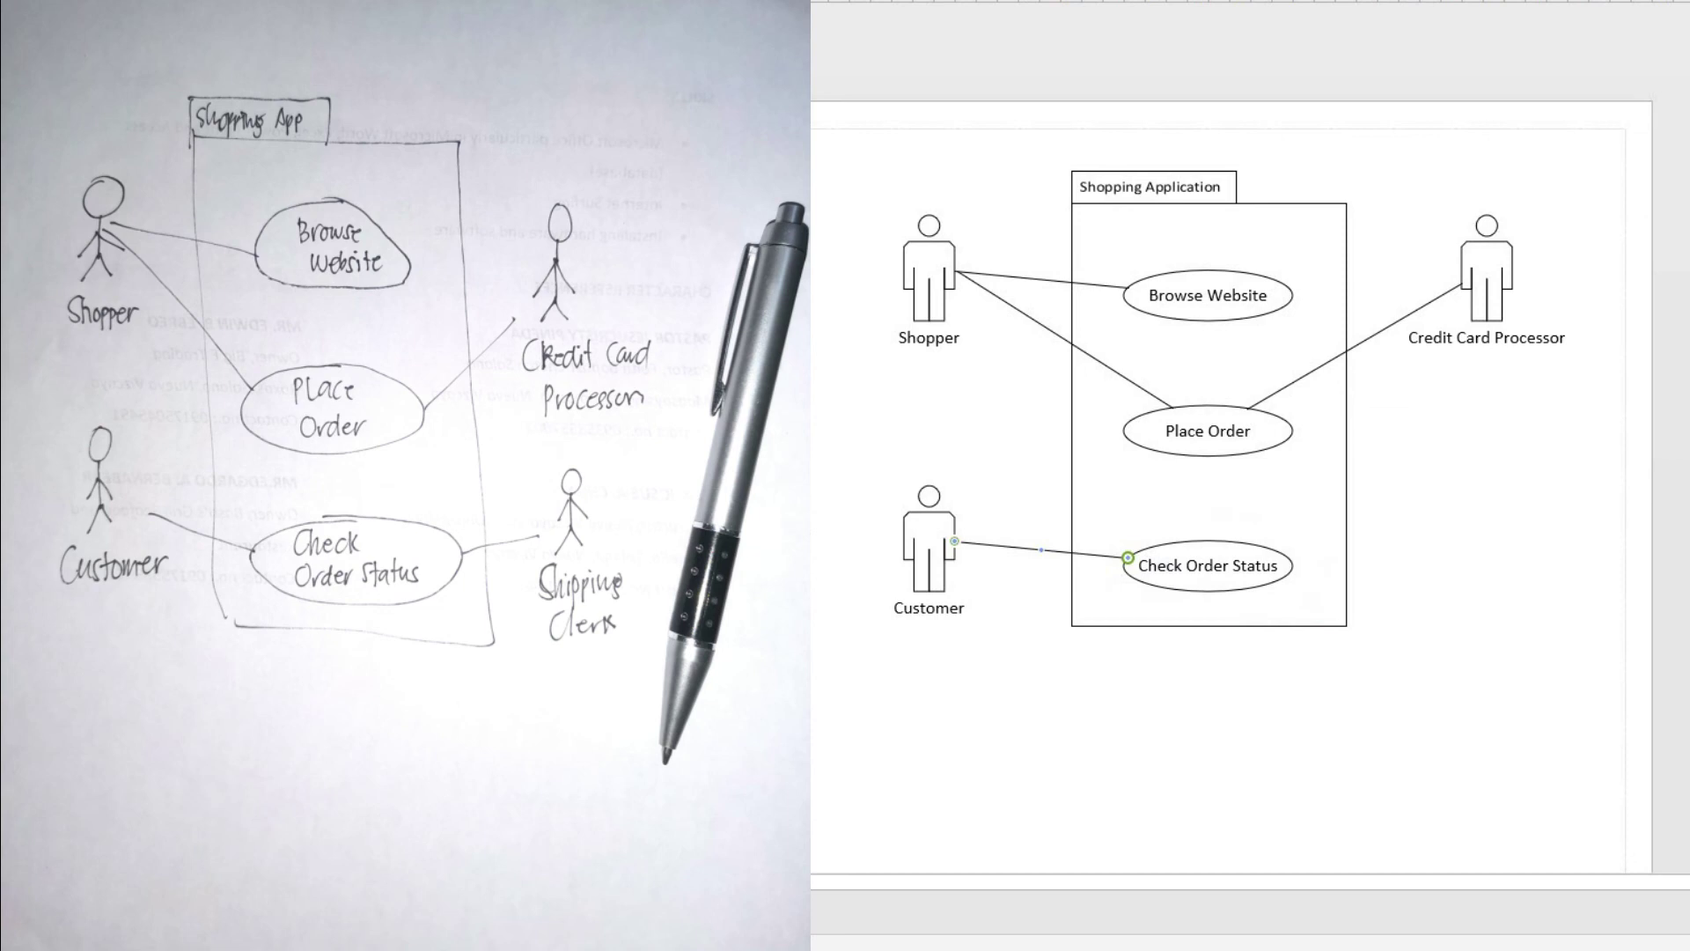
# Step: Place an unlabelled actor below Credit Card Processor and put its label into edit mode
pyautogui.moveTo(1309, 553); pyautogui.dragTo(1497, 552)
pyautogui.rightClick(1510, 528)
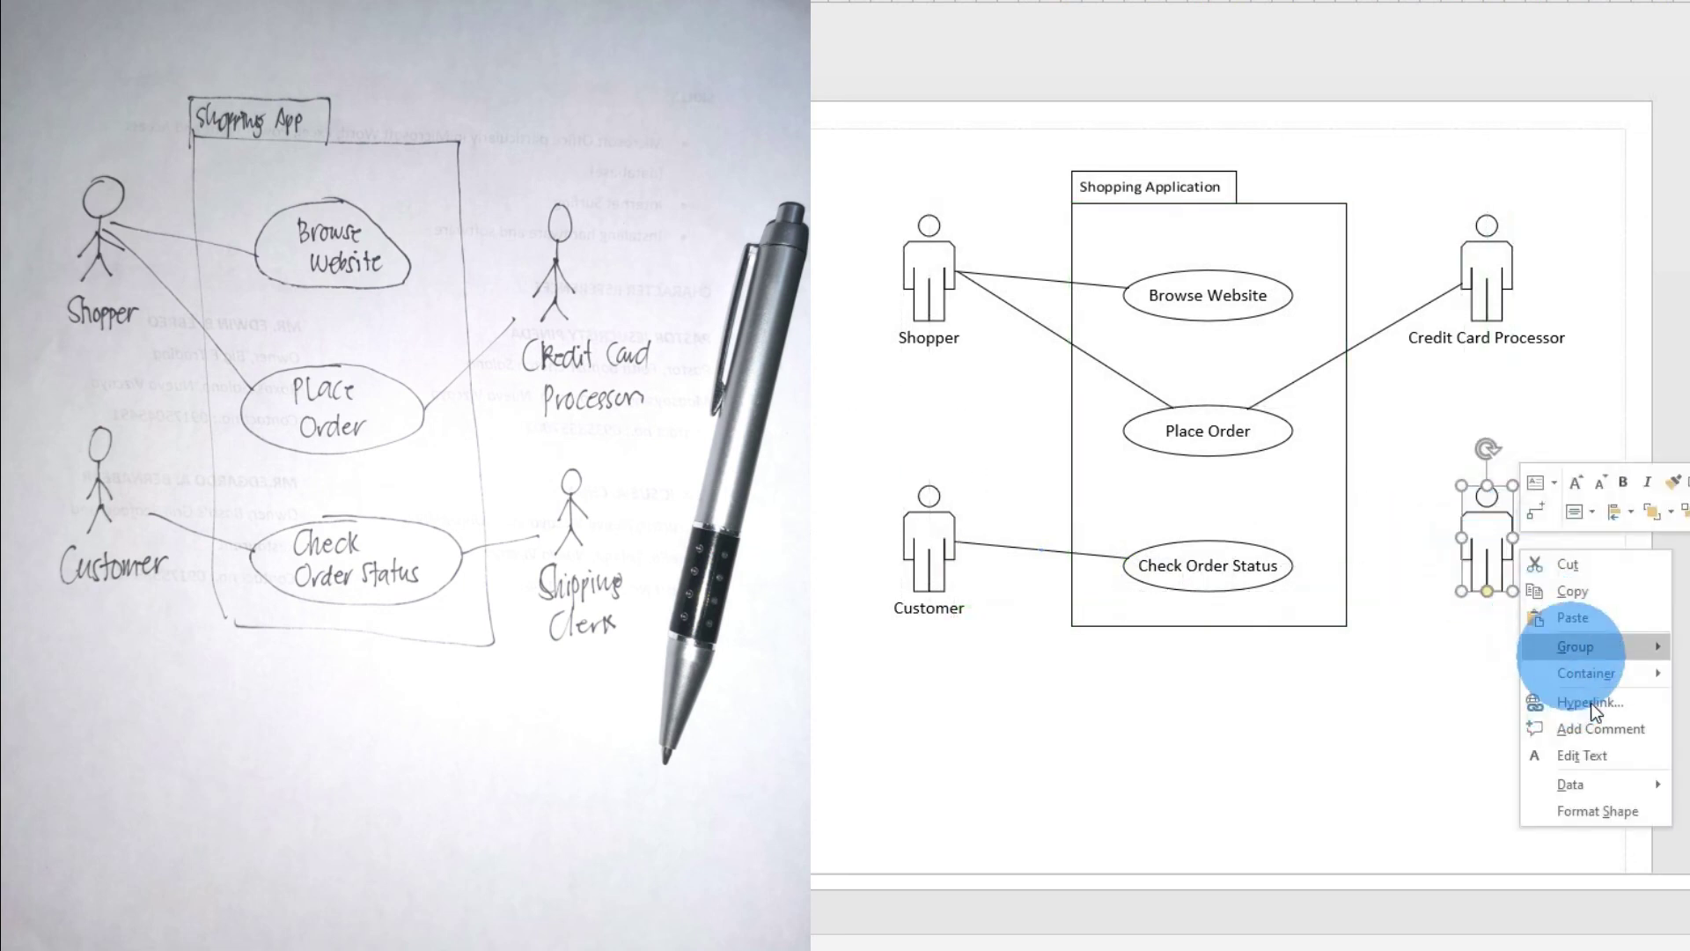
pyautogui.click(1594, 755)
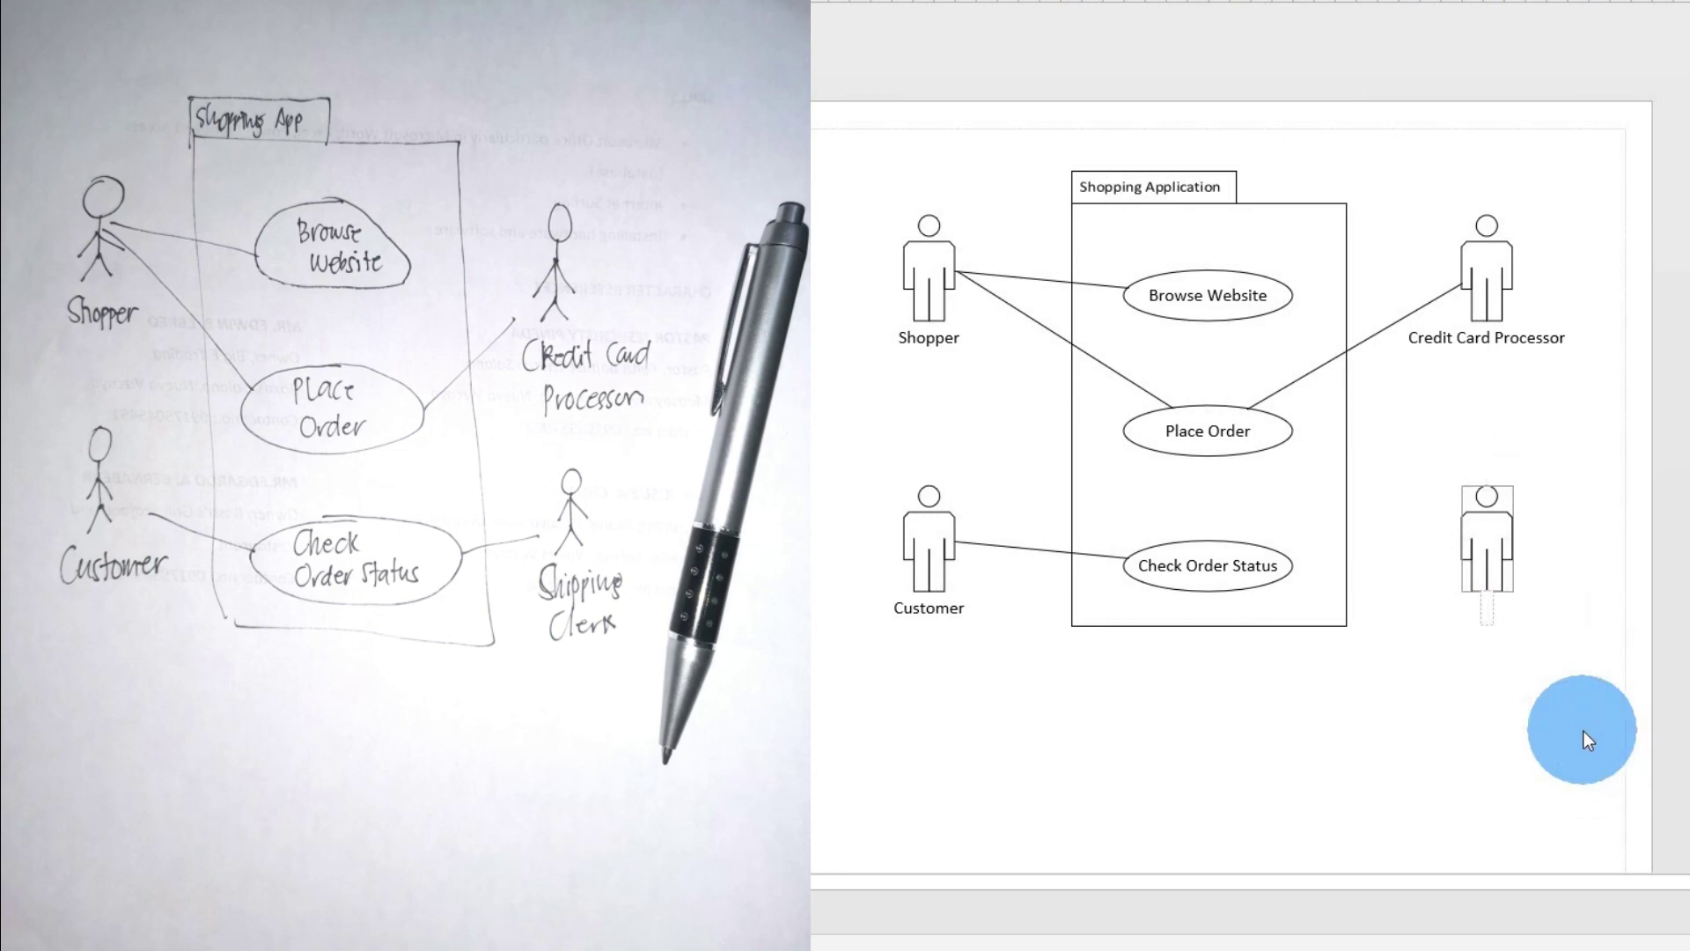